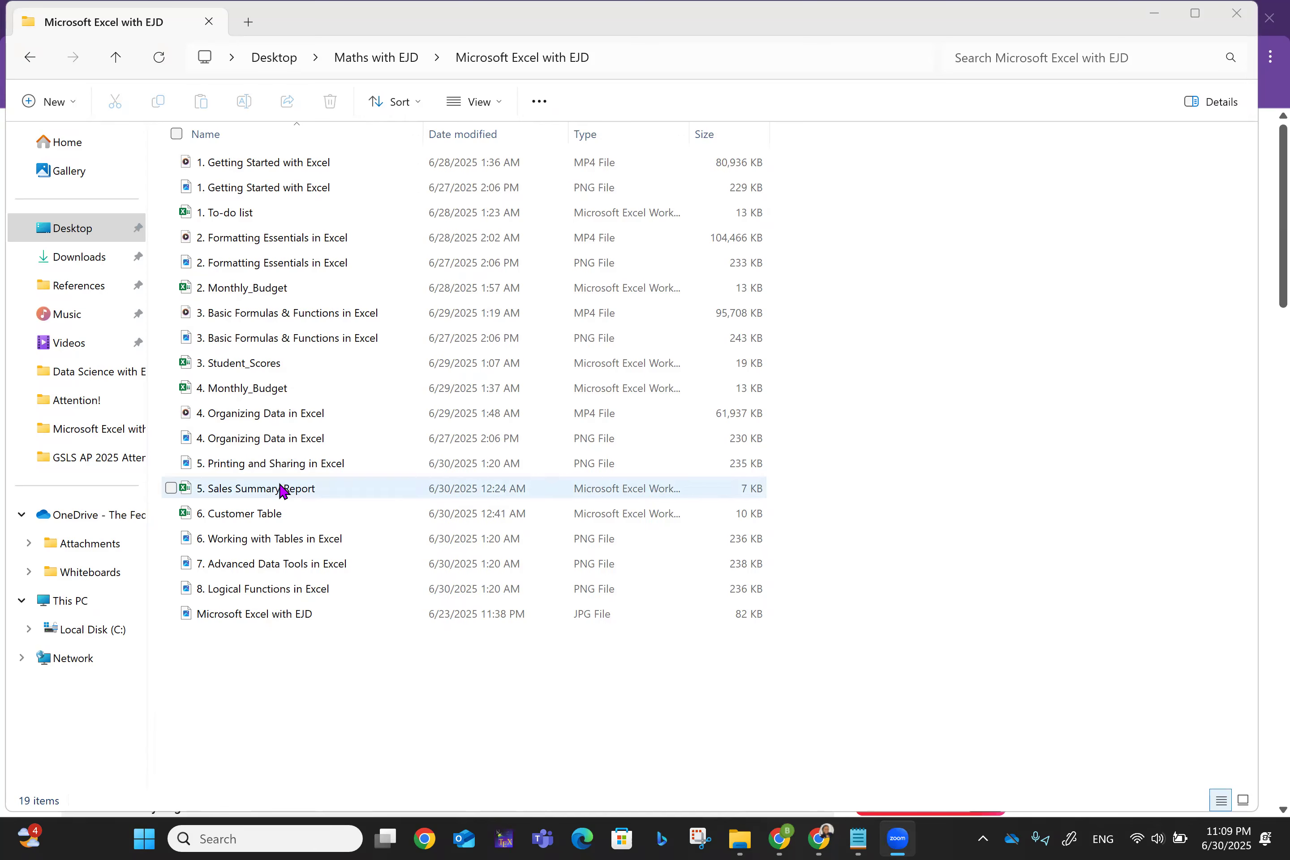
- Open the '5. Sales Summary Report' workbook in Excel from File Explorer
click(280, 495)
double_click(280, 495)
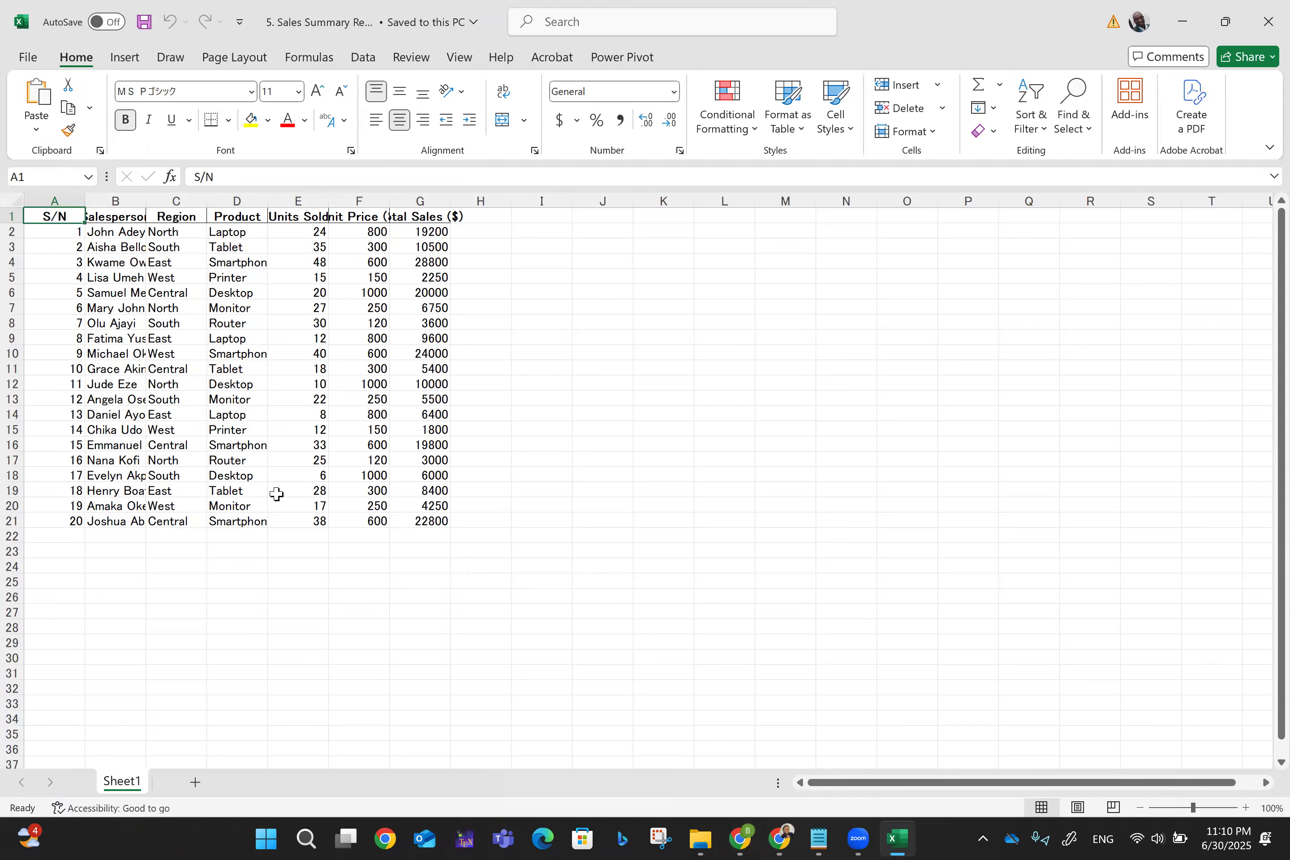
- Narrow column A to fit the S/N numbers and widen column B for full salesperson names
ctrl+scroll(276, 493, up, 2)
ctrl+scroll(276, 493, up, 3)
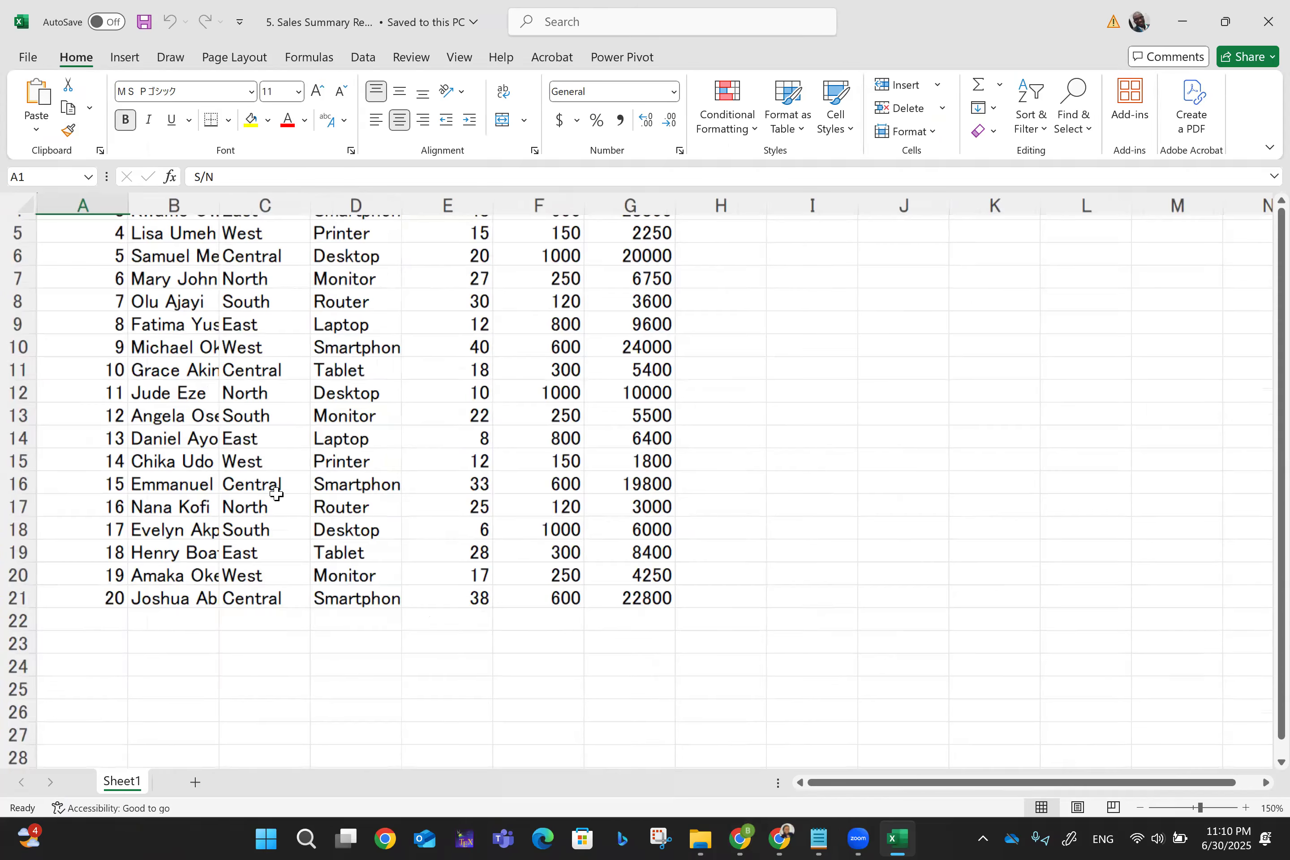
ctrl+scroll(277, 494, up, 4)
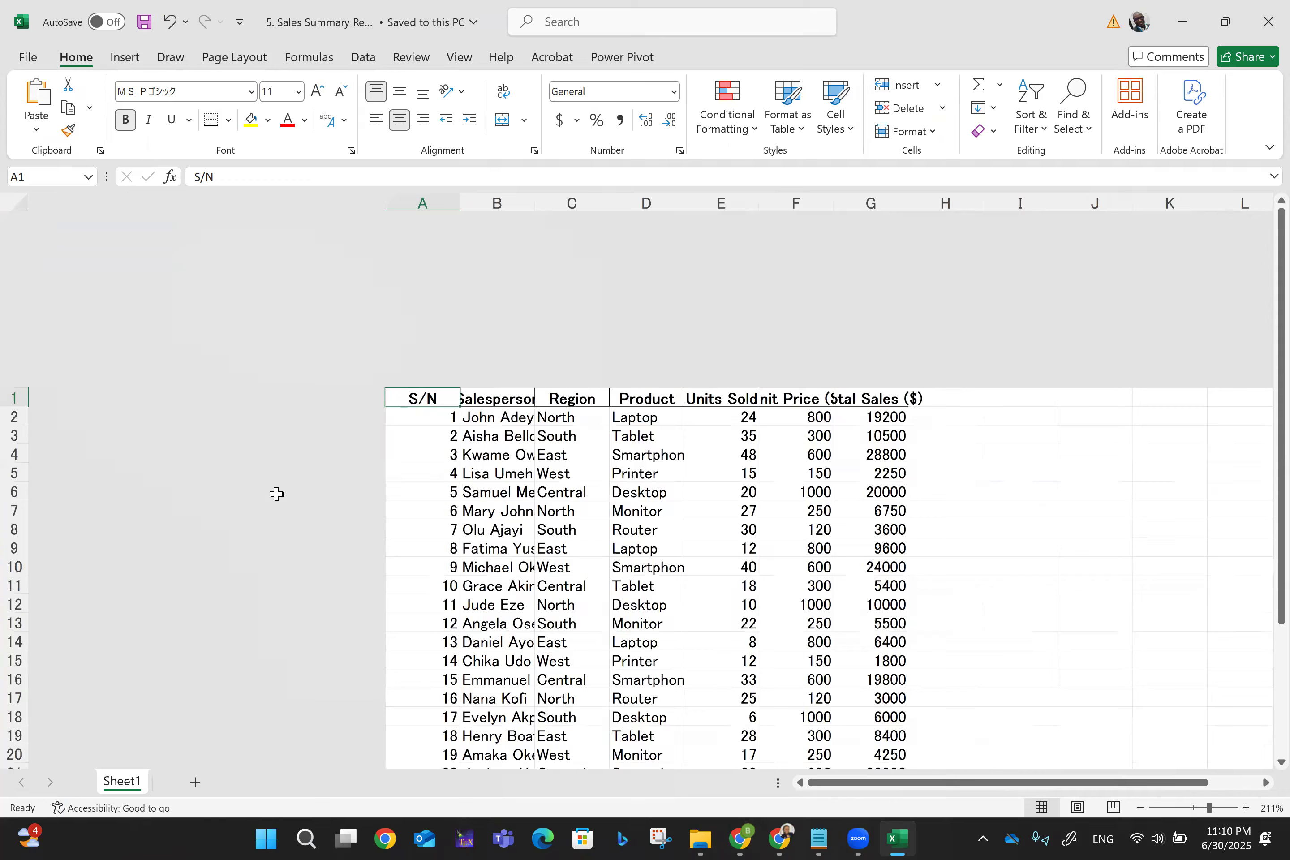
ctrl+scroll(276, 493, up, 1)
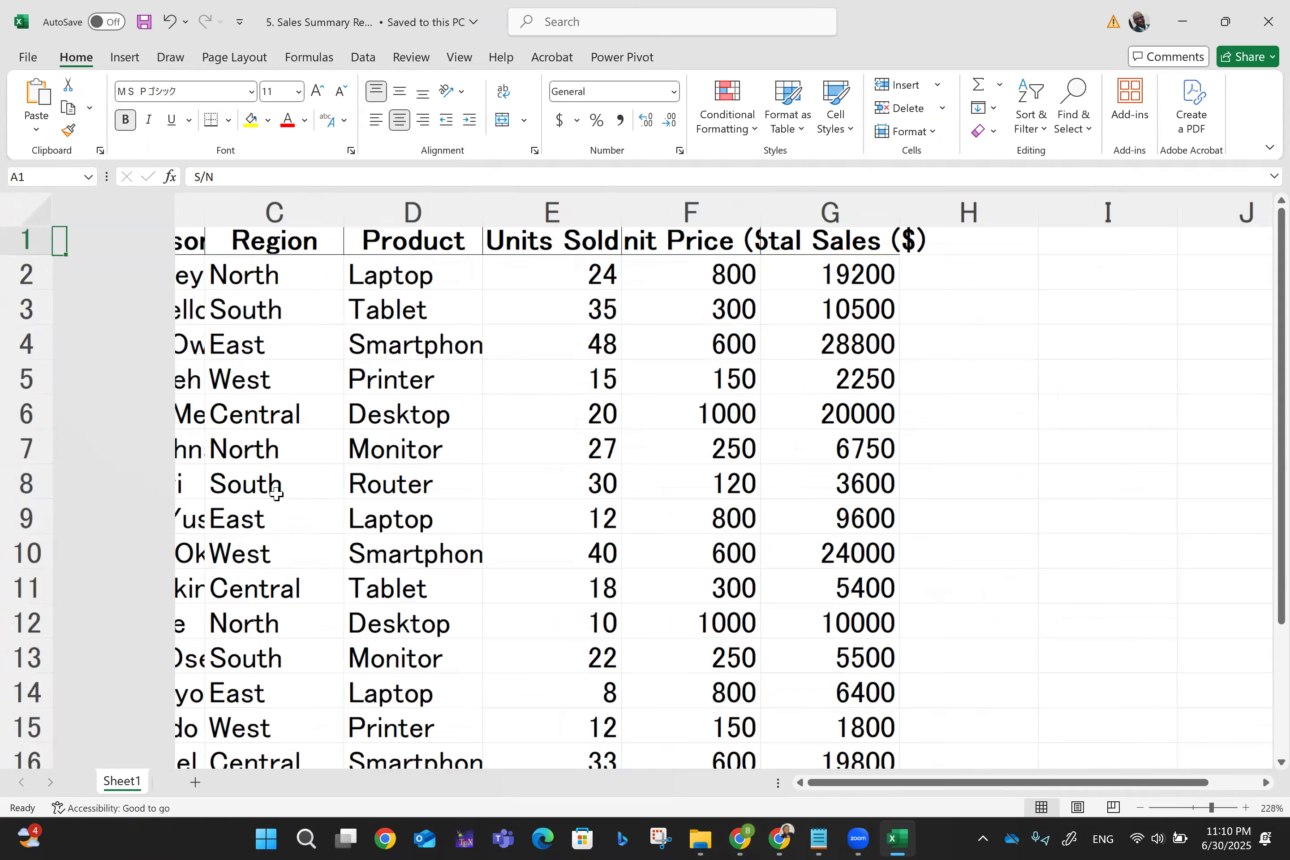
ctrl+scroll(276, 493, down, 2)
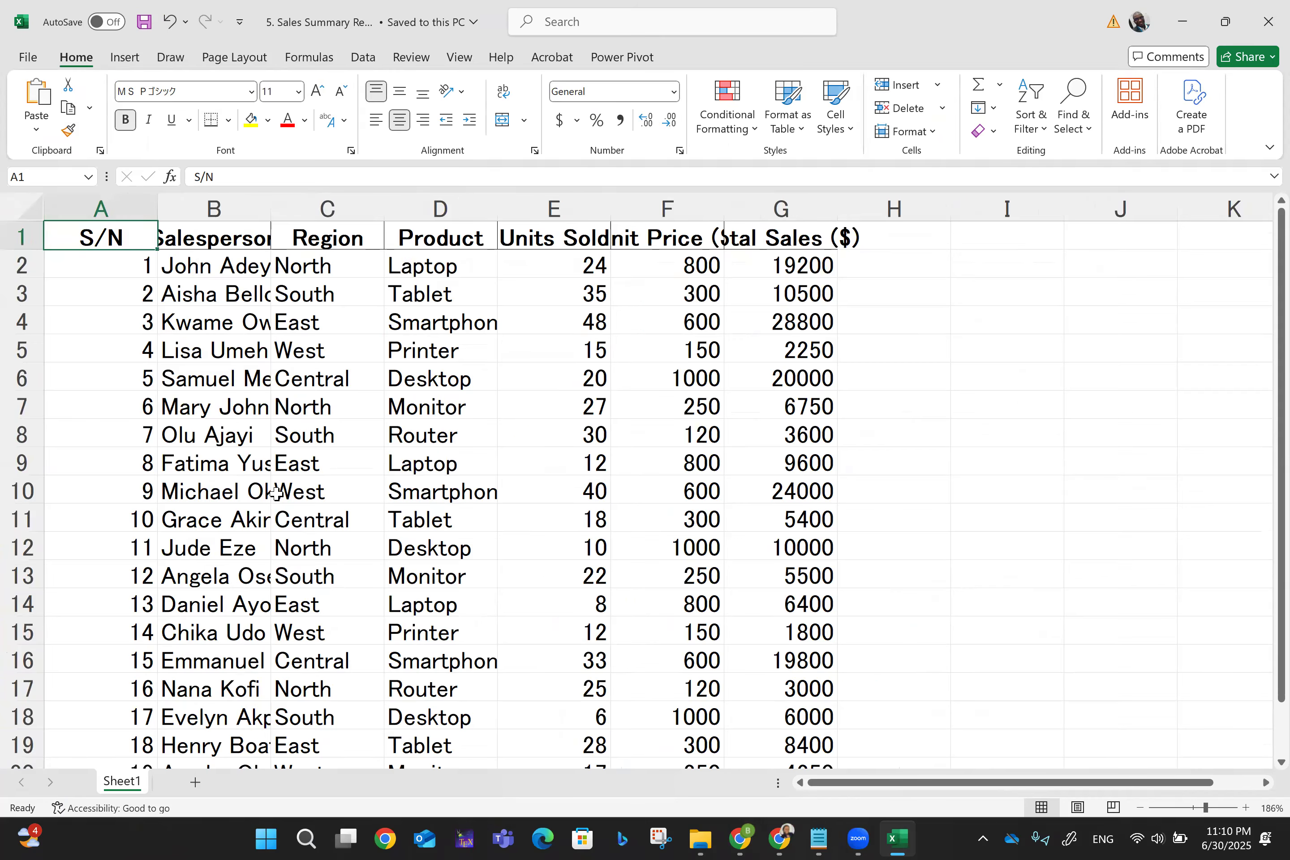
drag(158, 206, 103, 207)
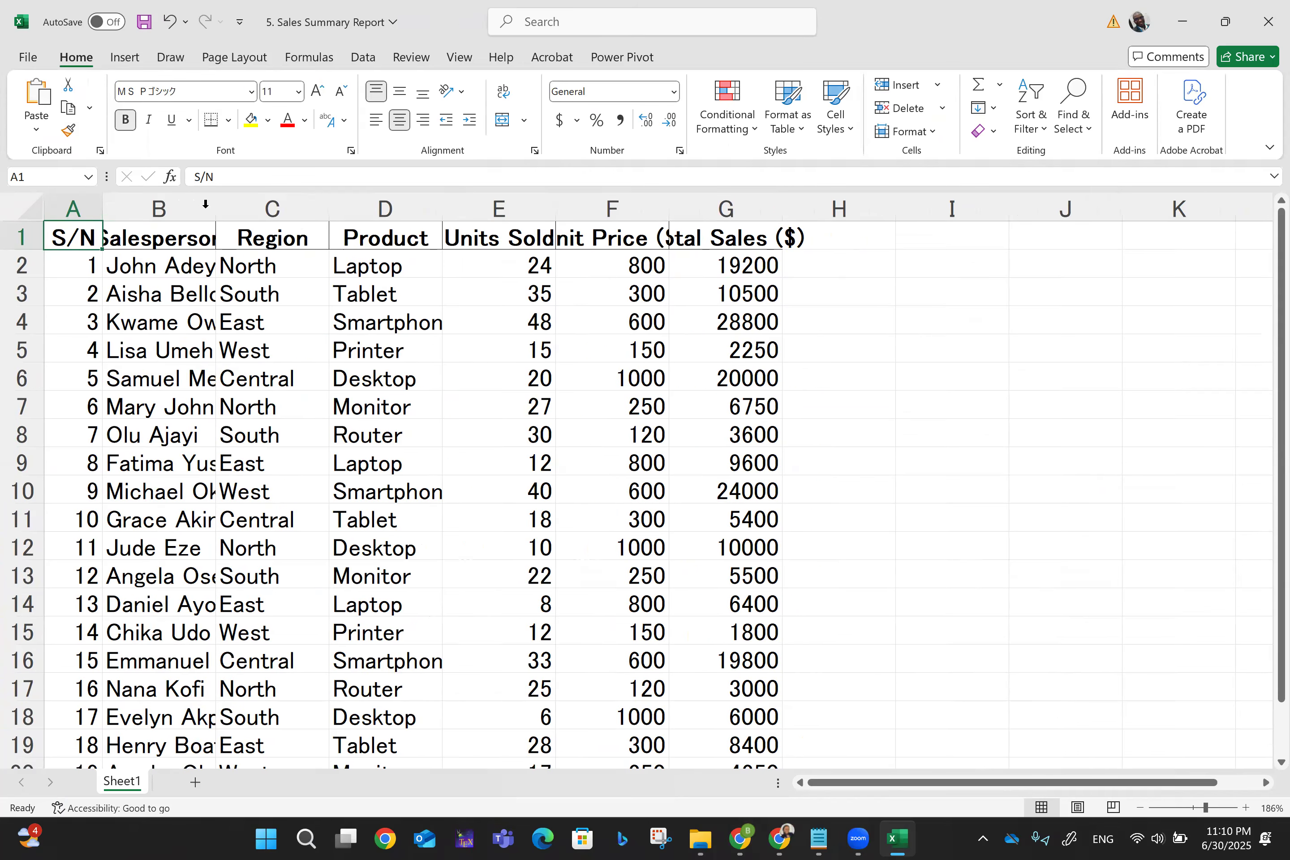
drag(215, 204, 298, 204)
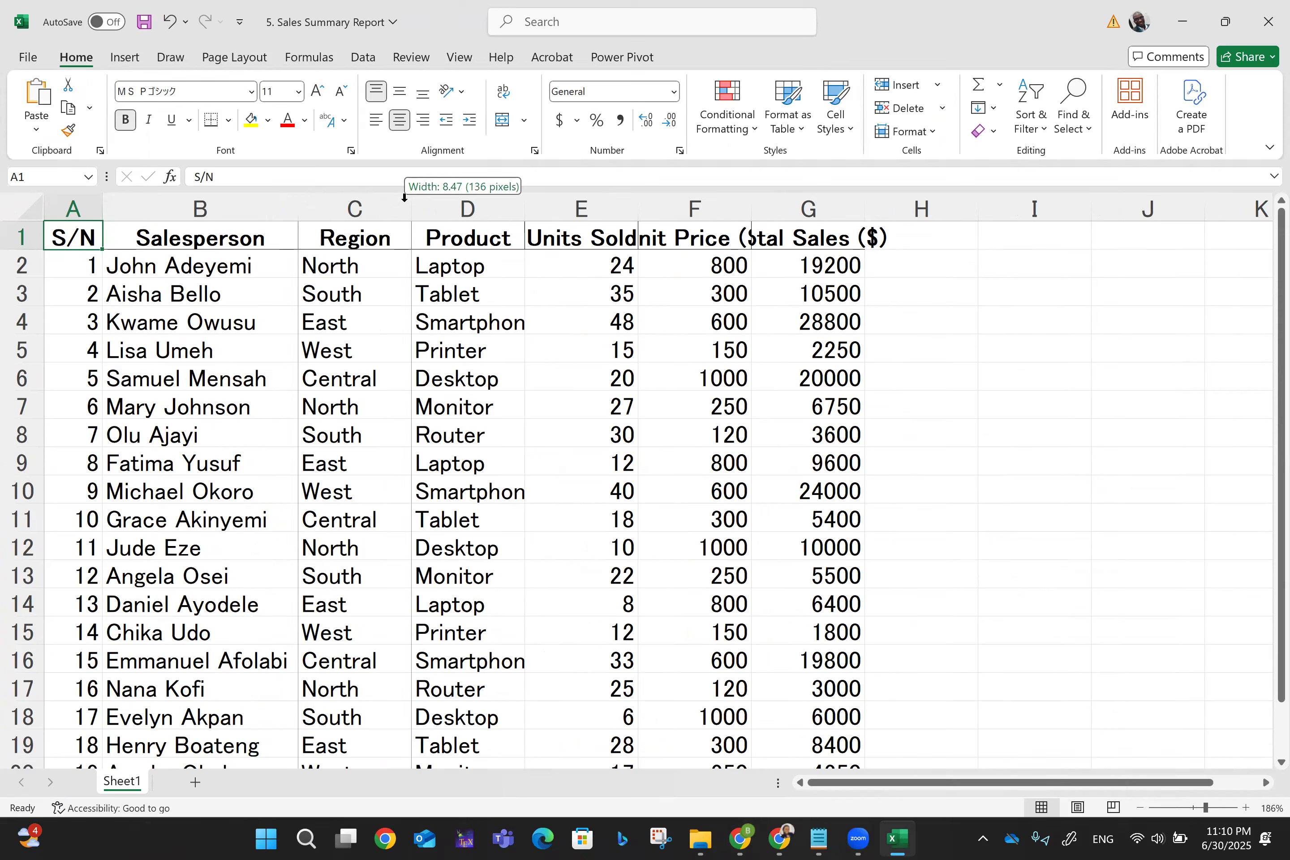
- AutoFit columns C, D, E and G, and widen column F so 'Unit Price ($)' shows
double_click(404, 202)
double_click(501, 195)
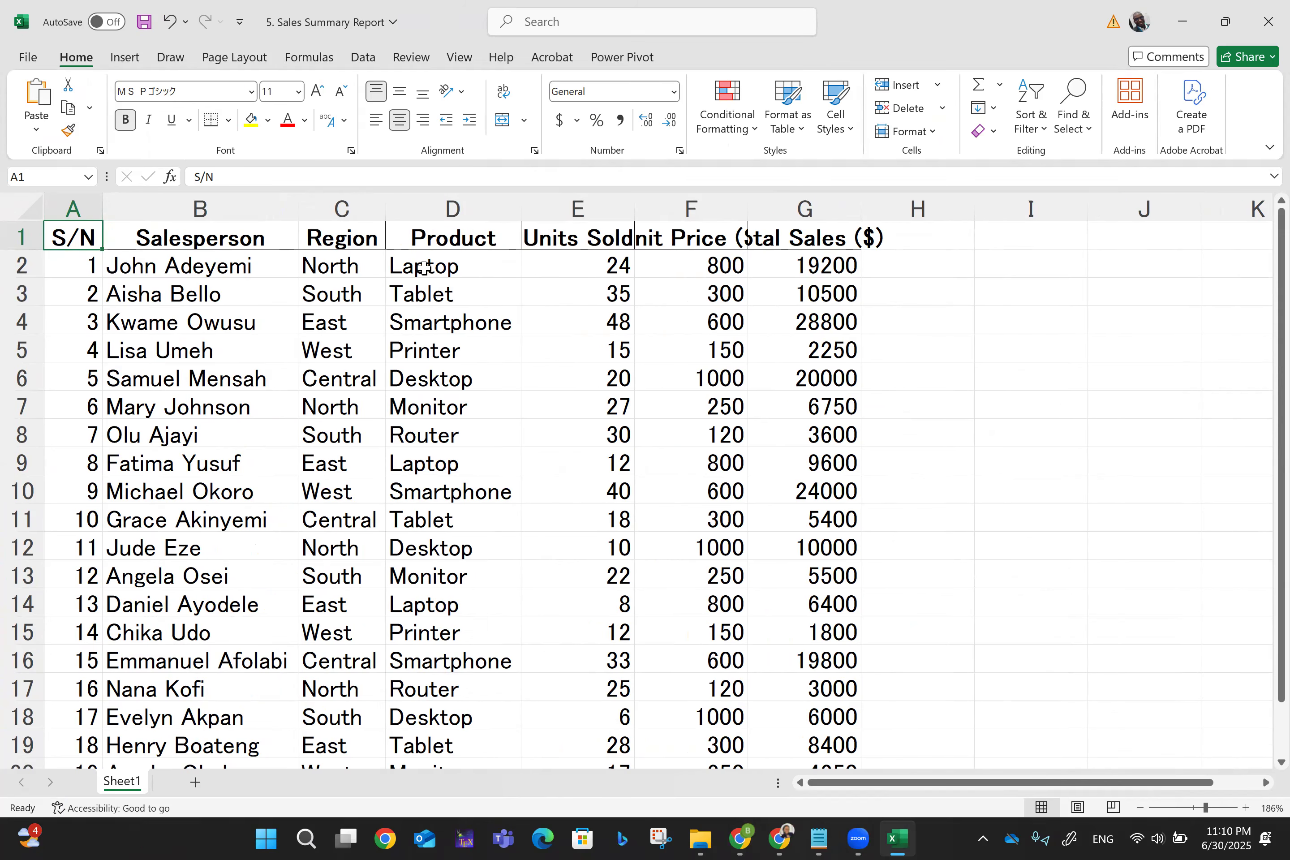
double_click(633, 203)
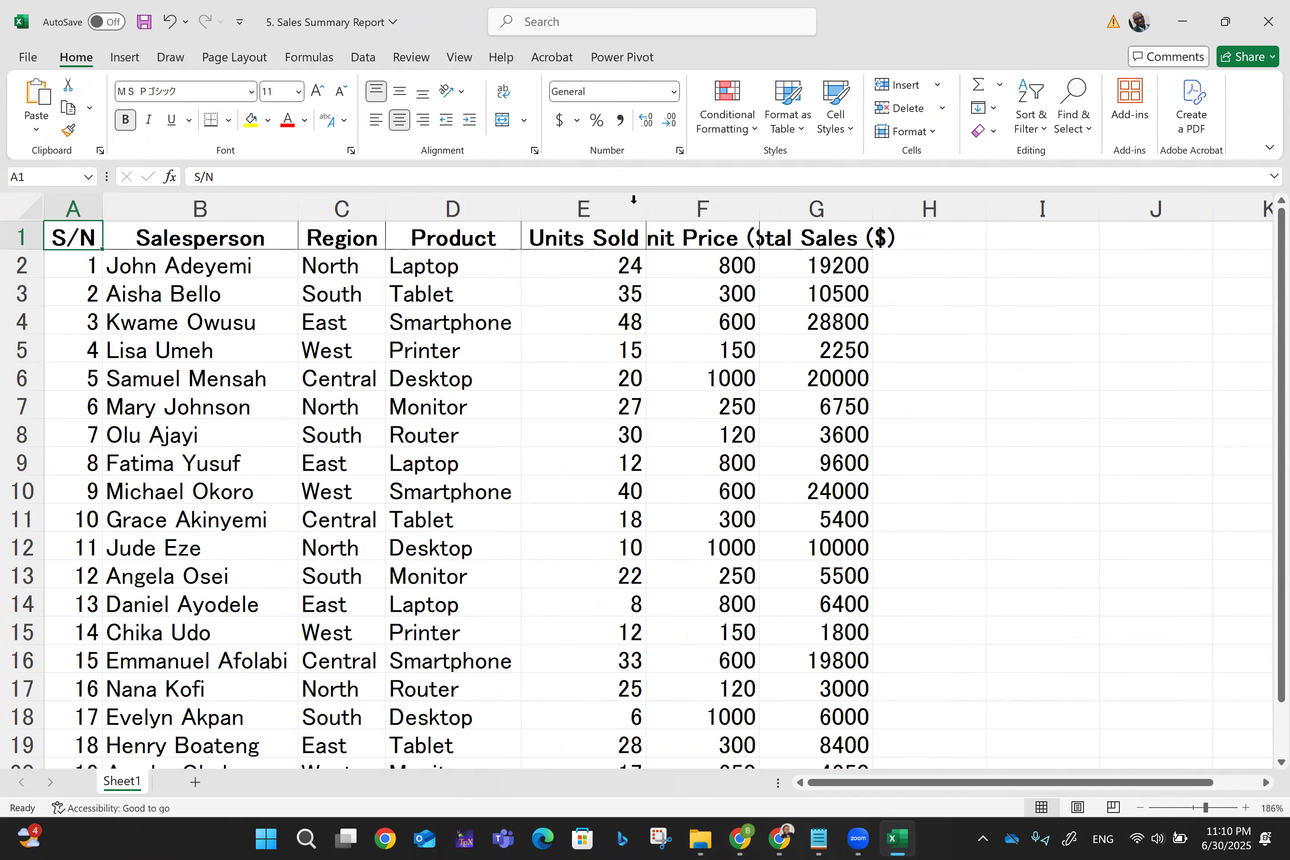
drag(757, 206, 809, 206)
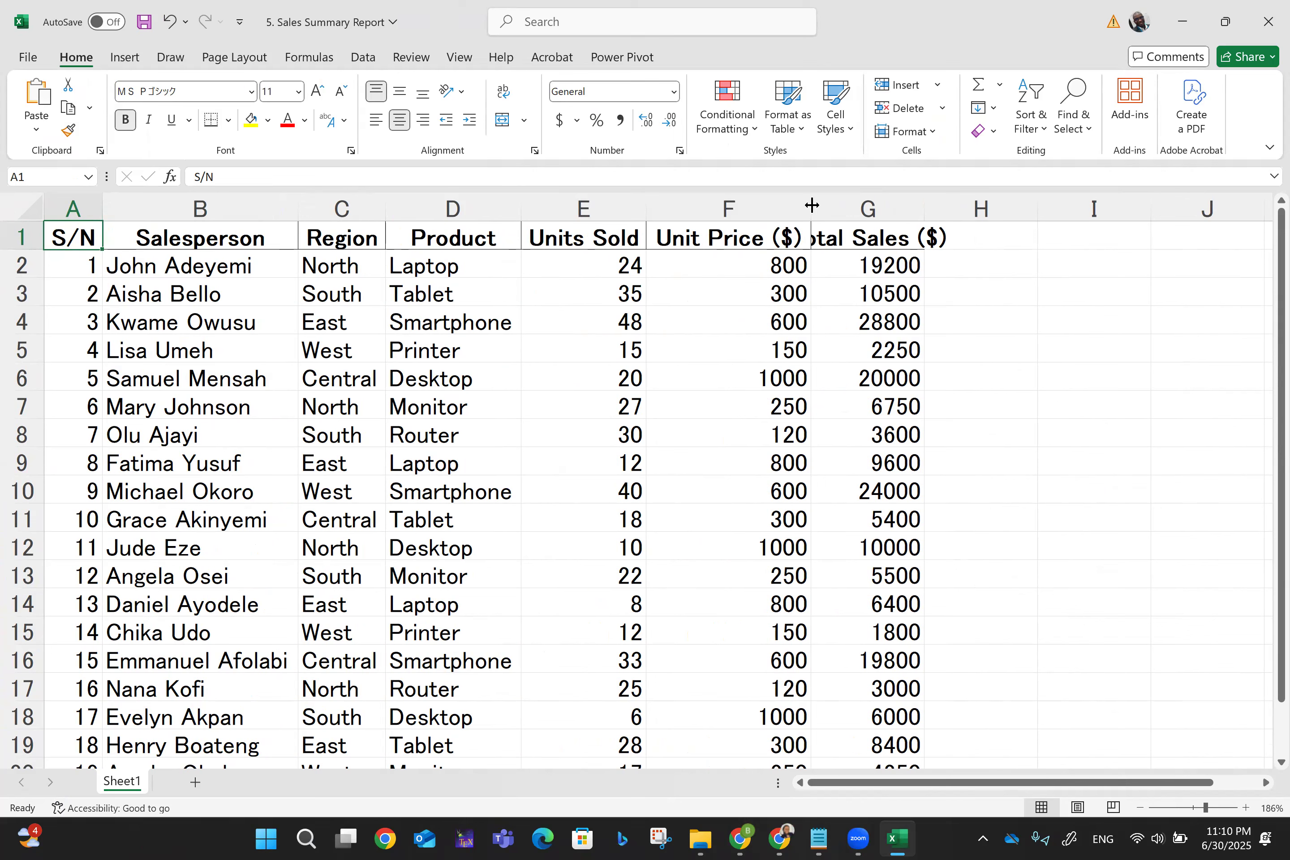
double_click(924, 205)
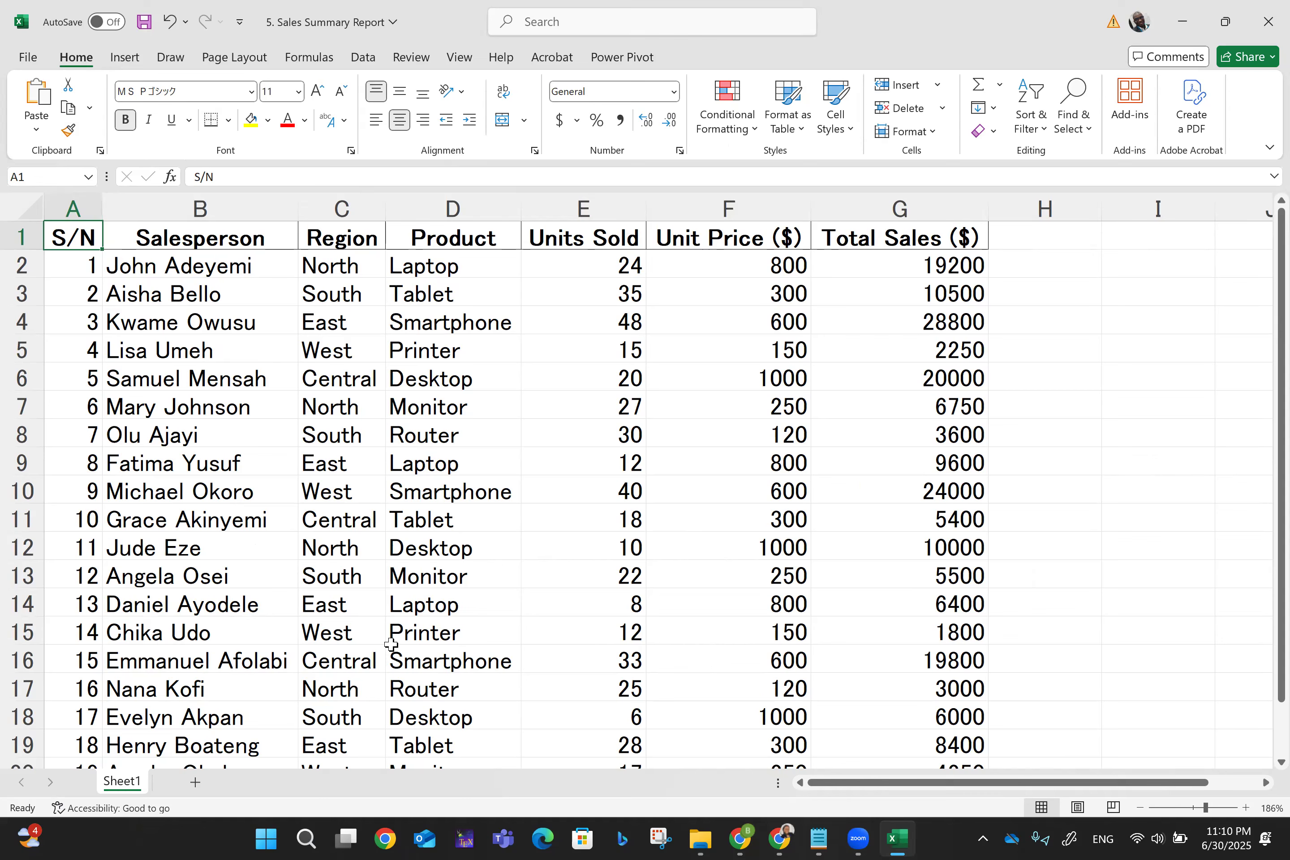
- Centre-align every cell in A1:G21, then deselect the table
key(ctrl+shift+End)
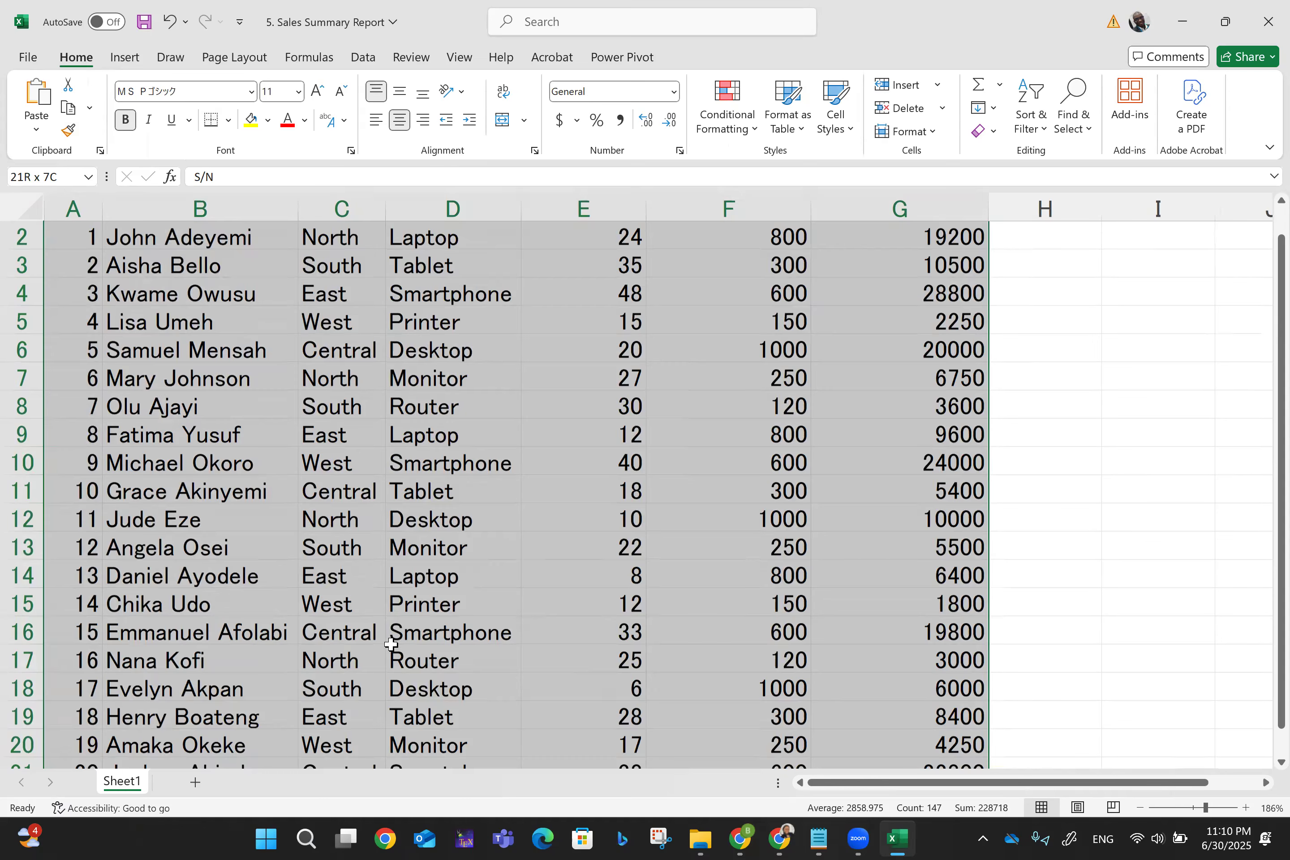
scroll(391, 644, down, 1)
scroll(390, 644, up, 2)
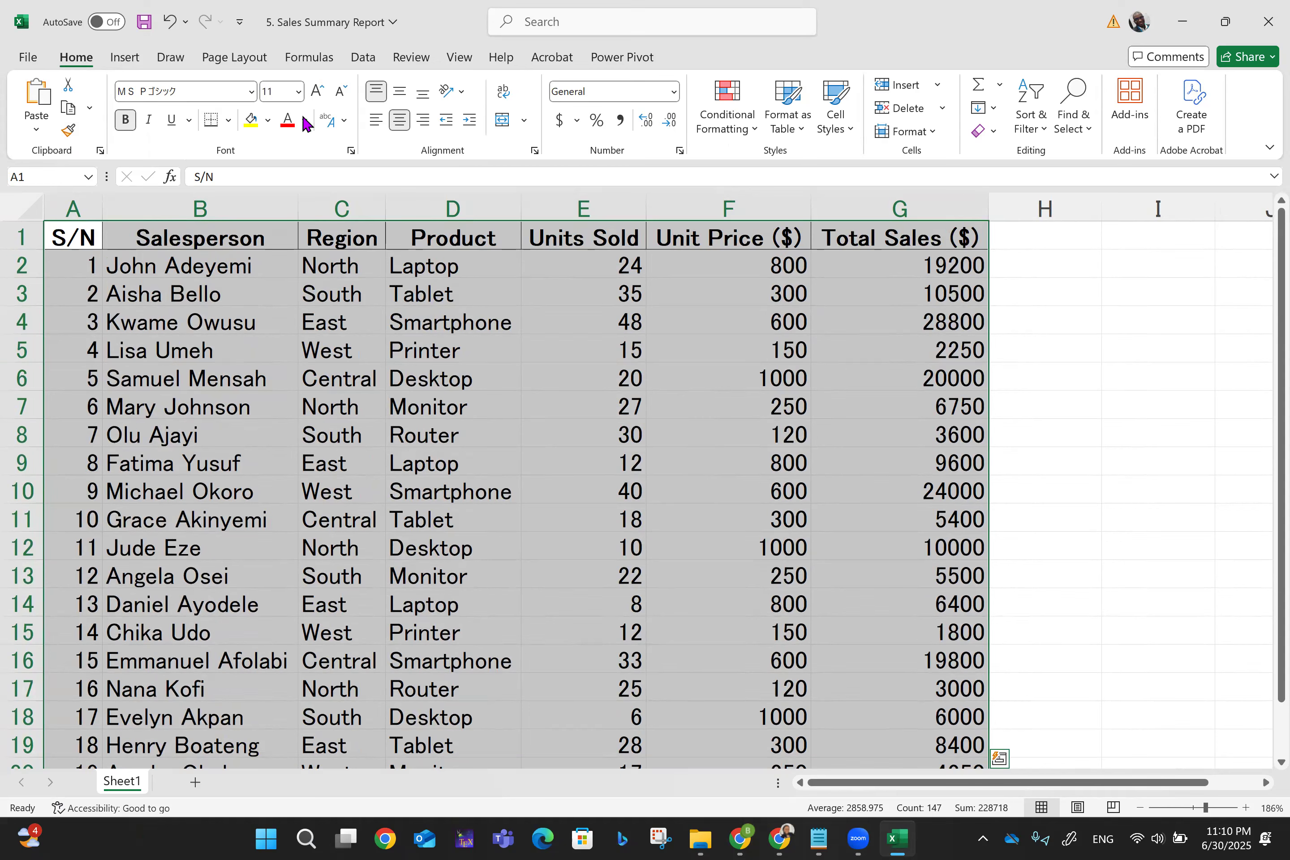
click(400, 125)
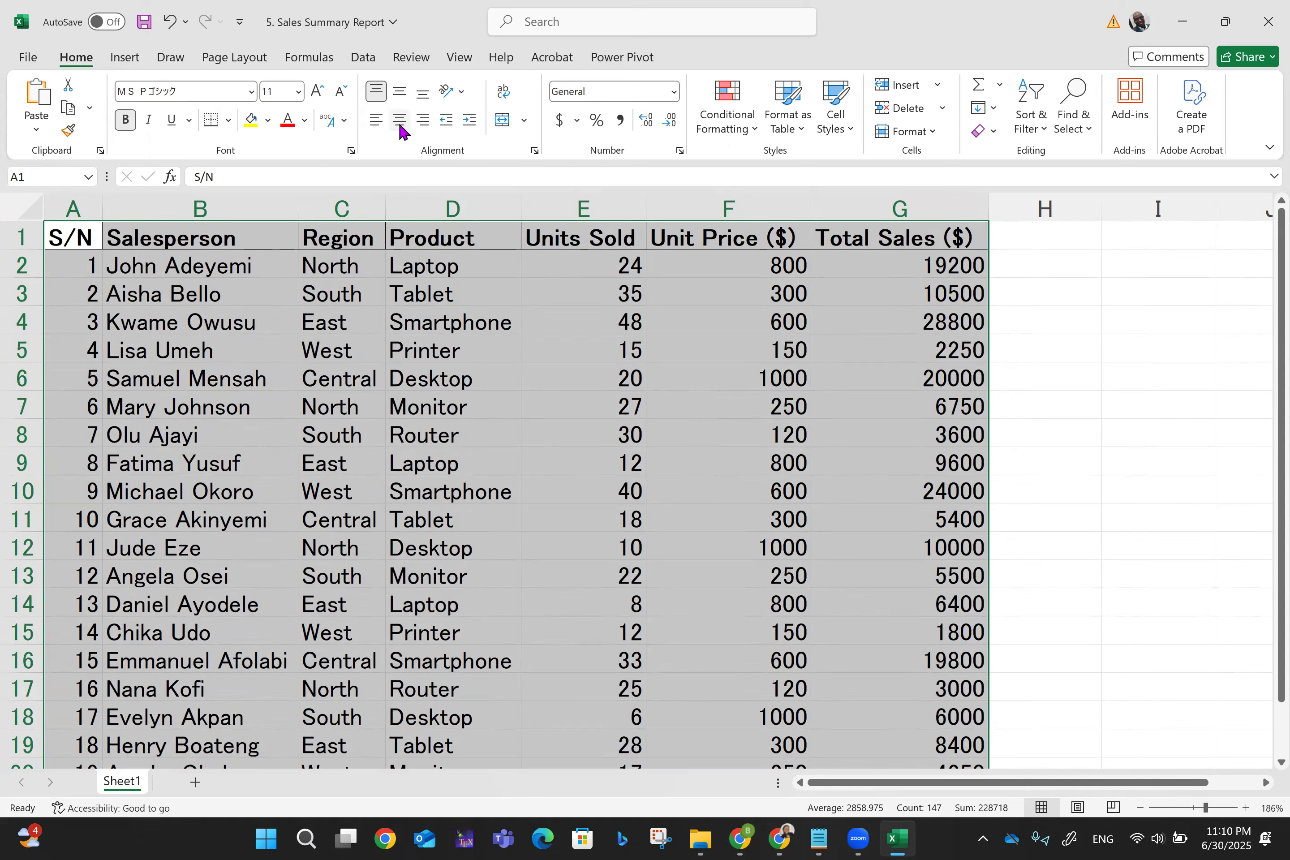
click(399, 123)
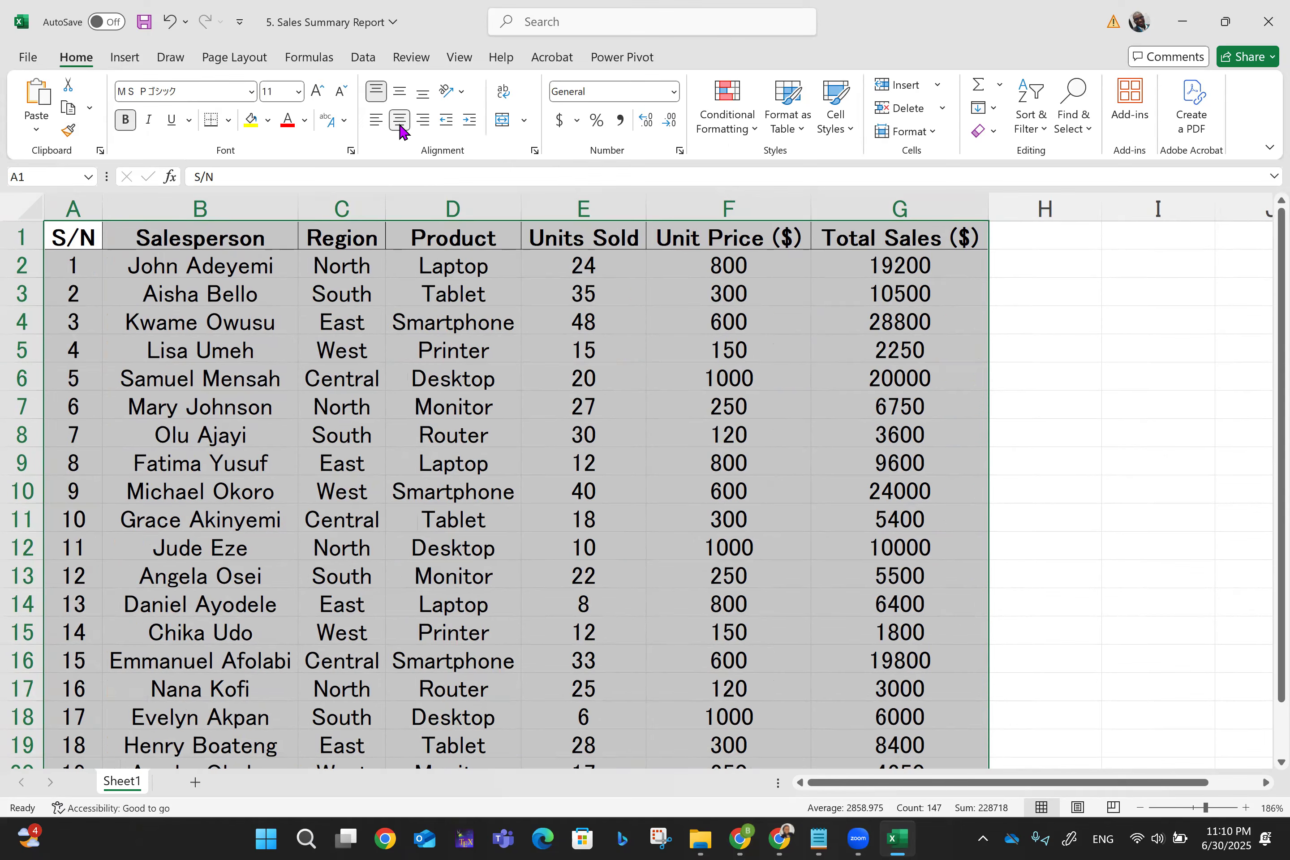
click(400, 123)
click(399, 123)
key(ctrl+Home)
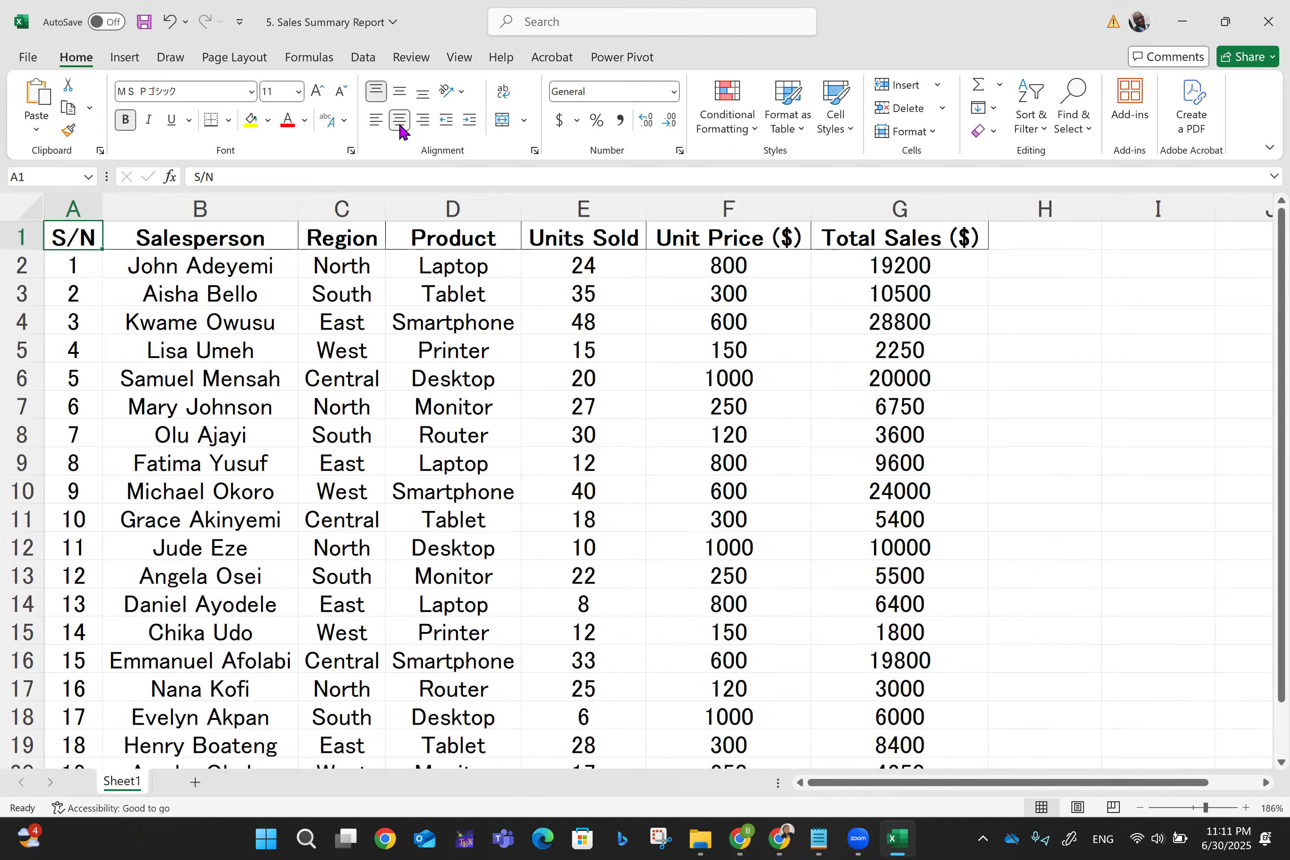
scroll(400, 127, down, 2)
scroll(399, 126, up, 1)
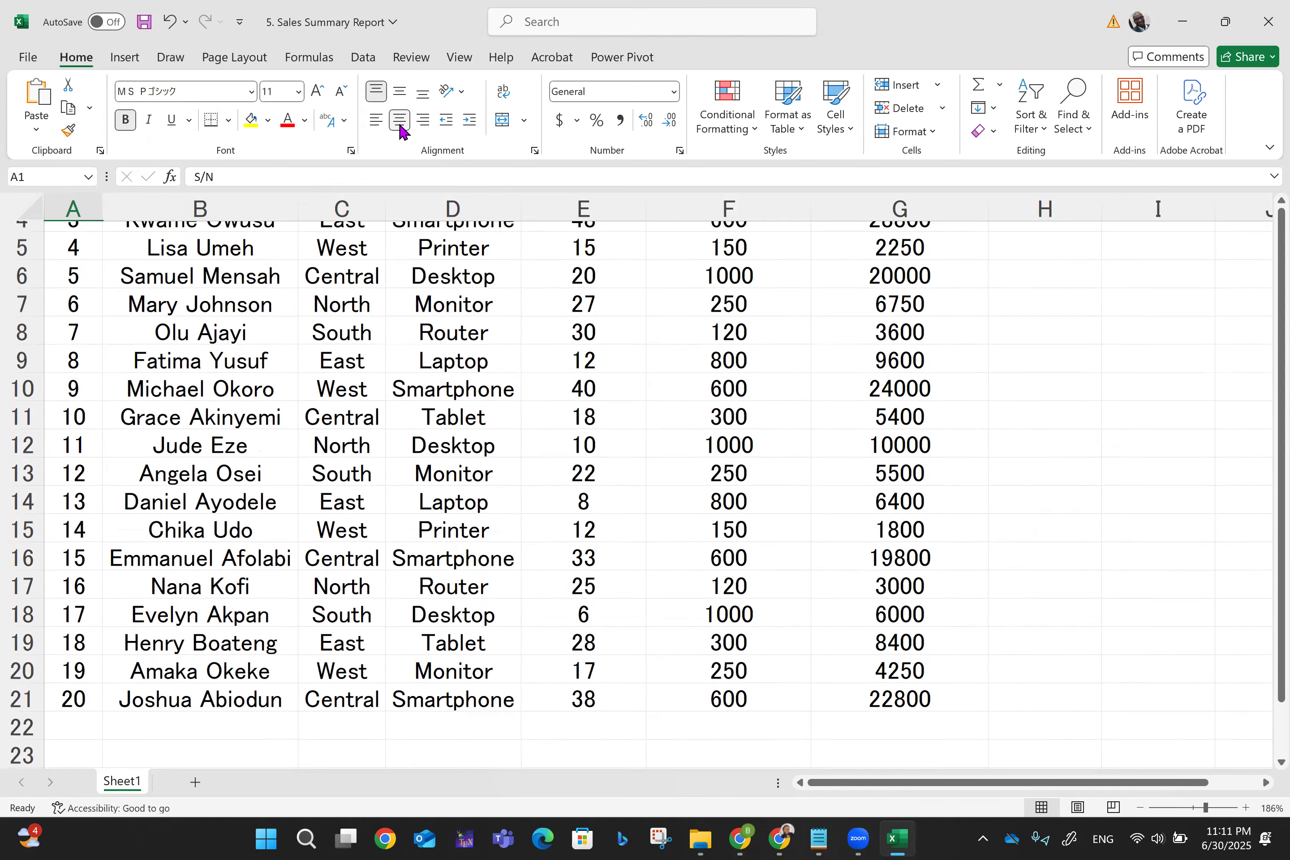
scroll(400, 126, up, 1)
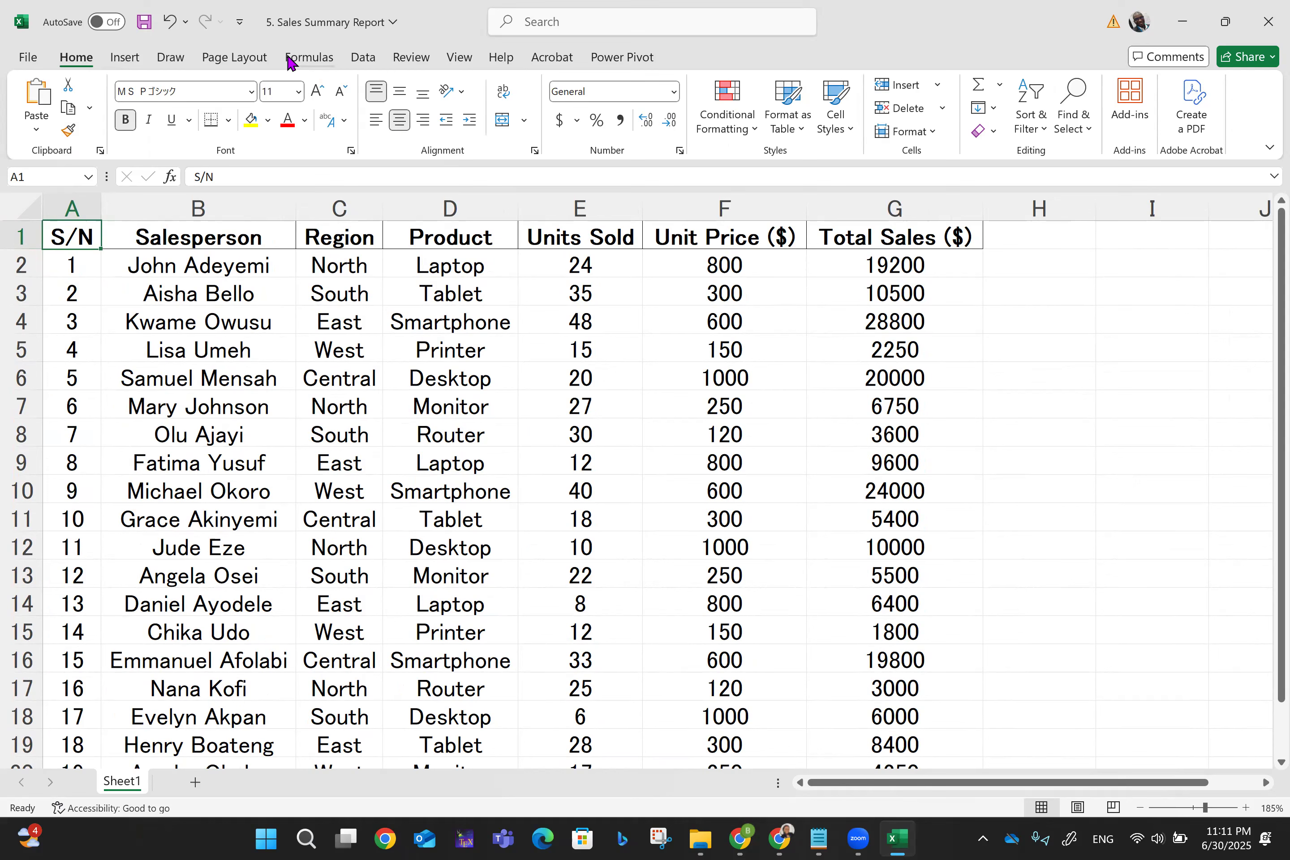
- View the Portrait and Landscape orientation options under Page Layout, closing them without changing anything
click(251, 58)
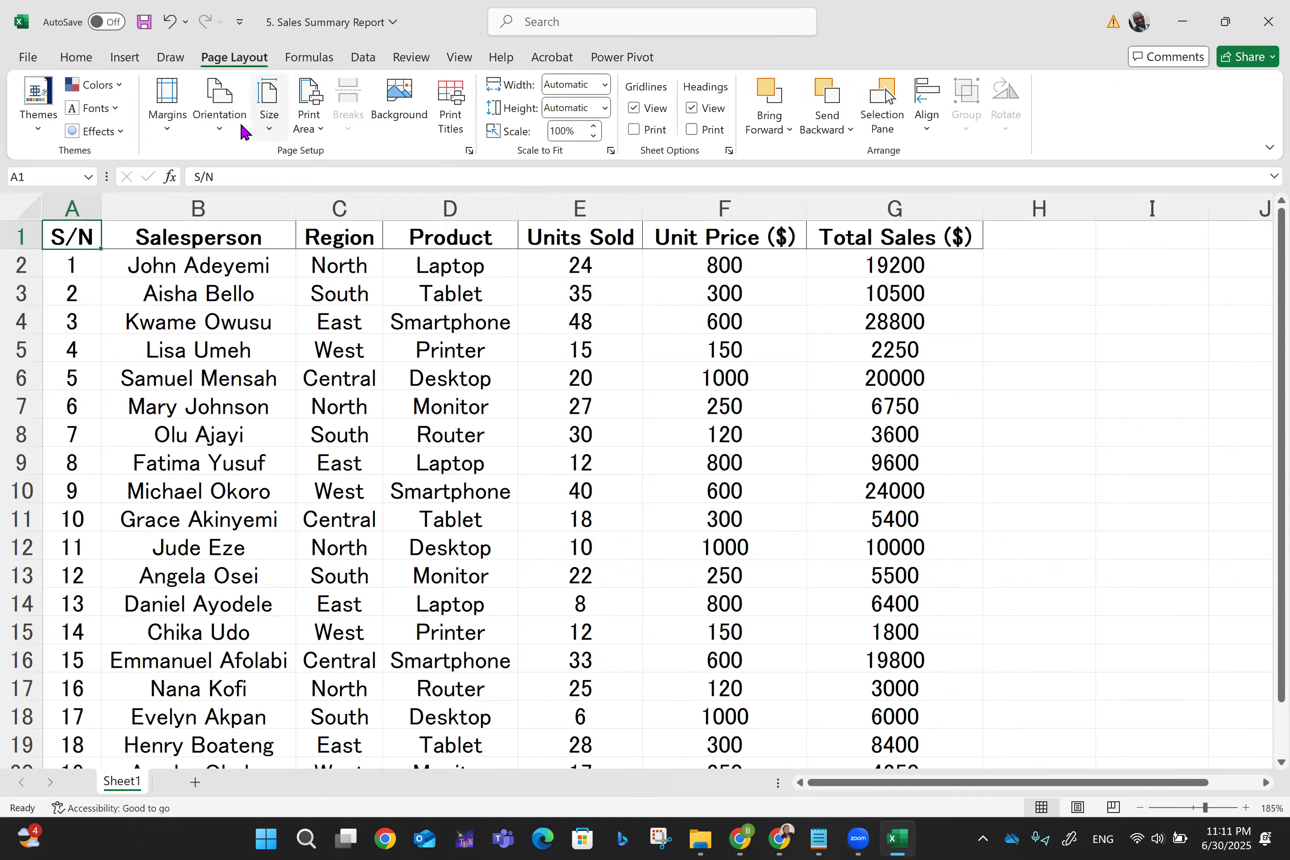
click(221, 119)
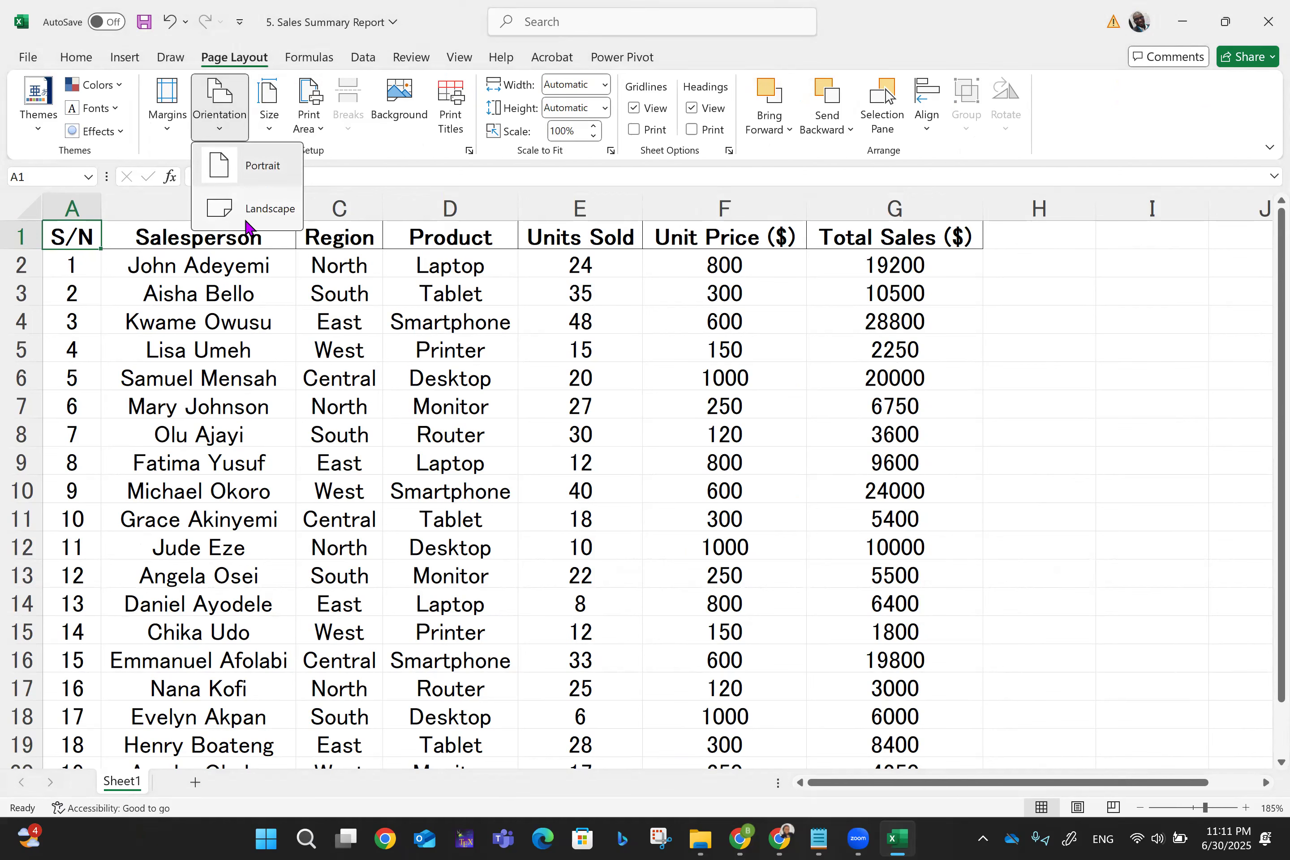
click(1030, 393)
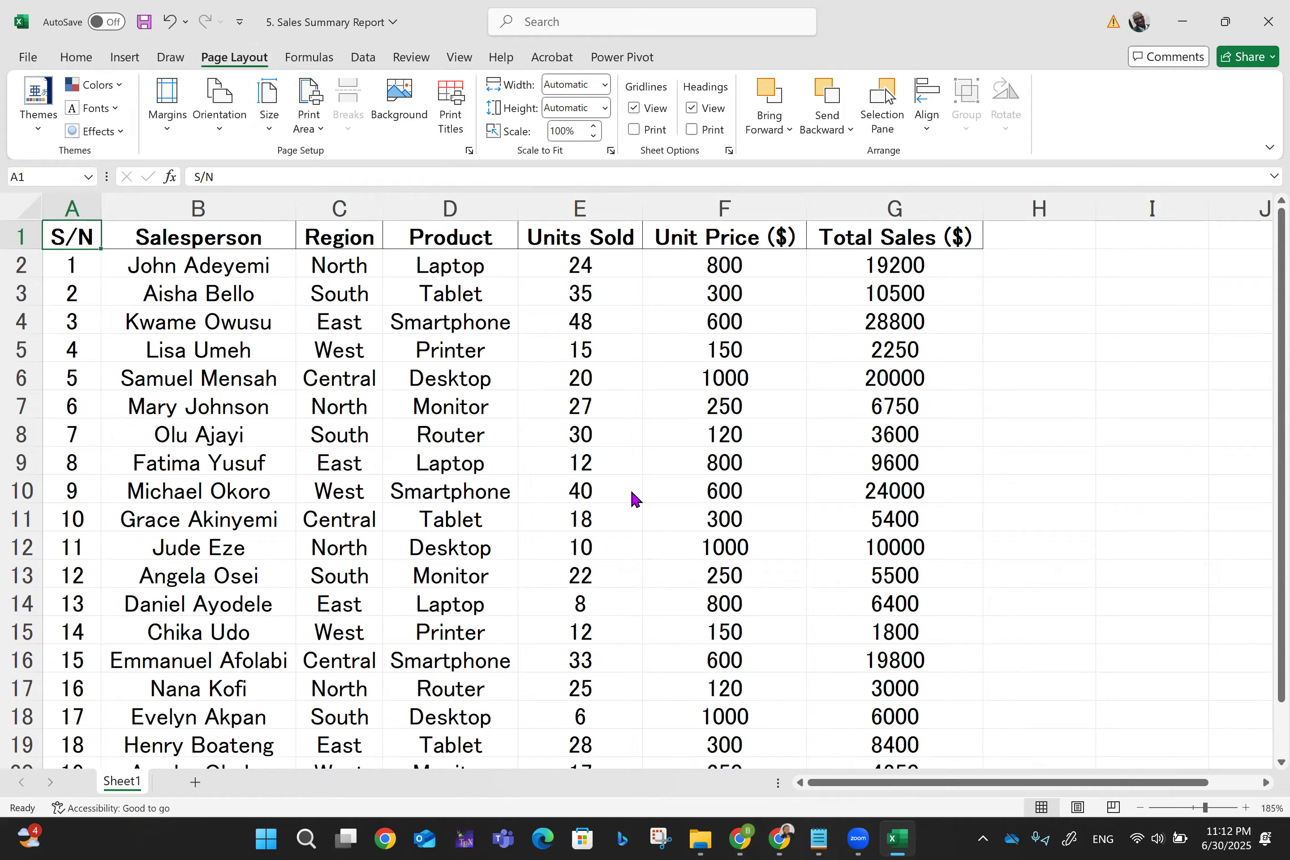
key(ctrl+p)
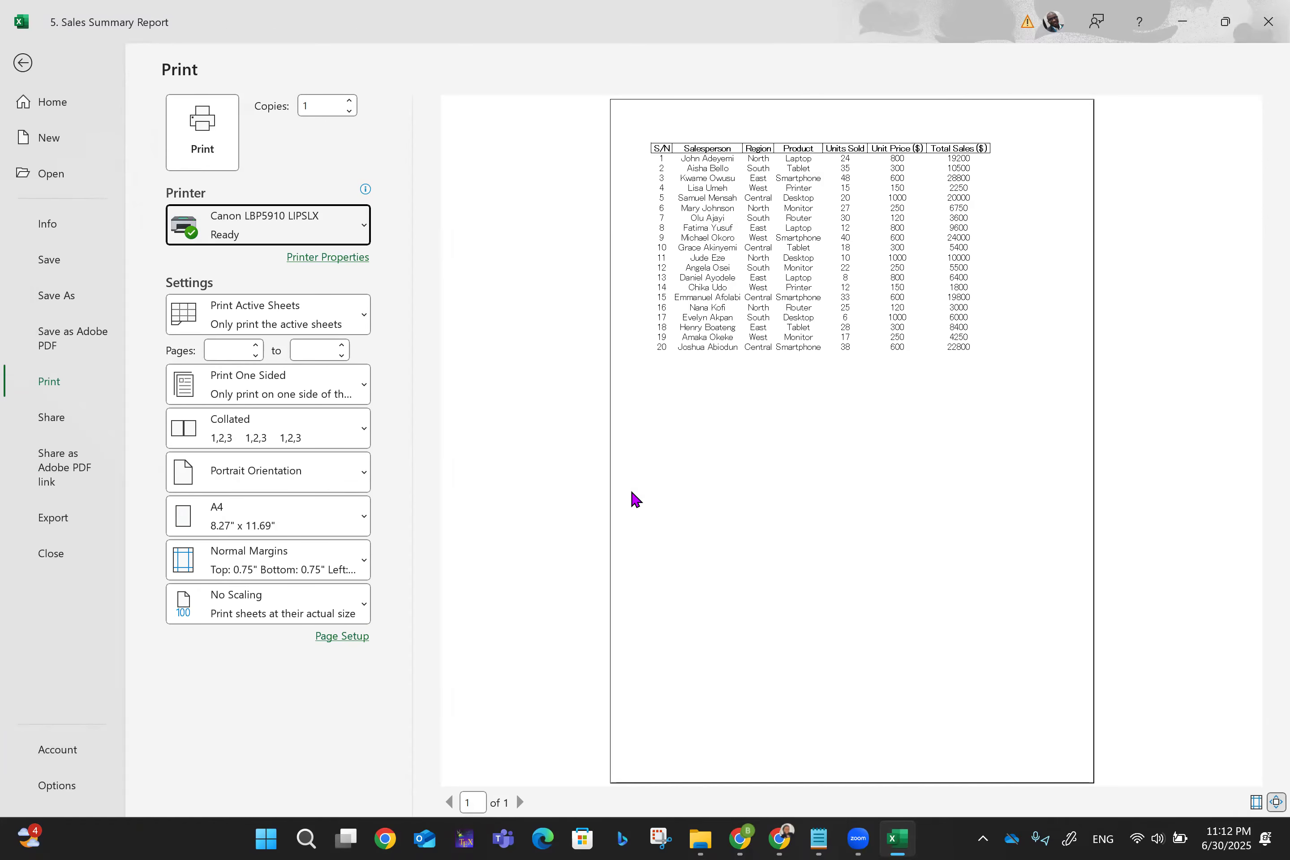
key(Escape)
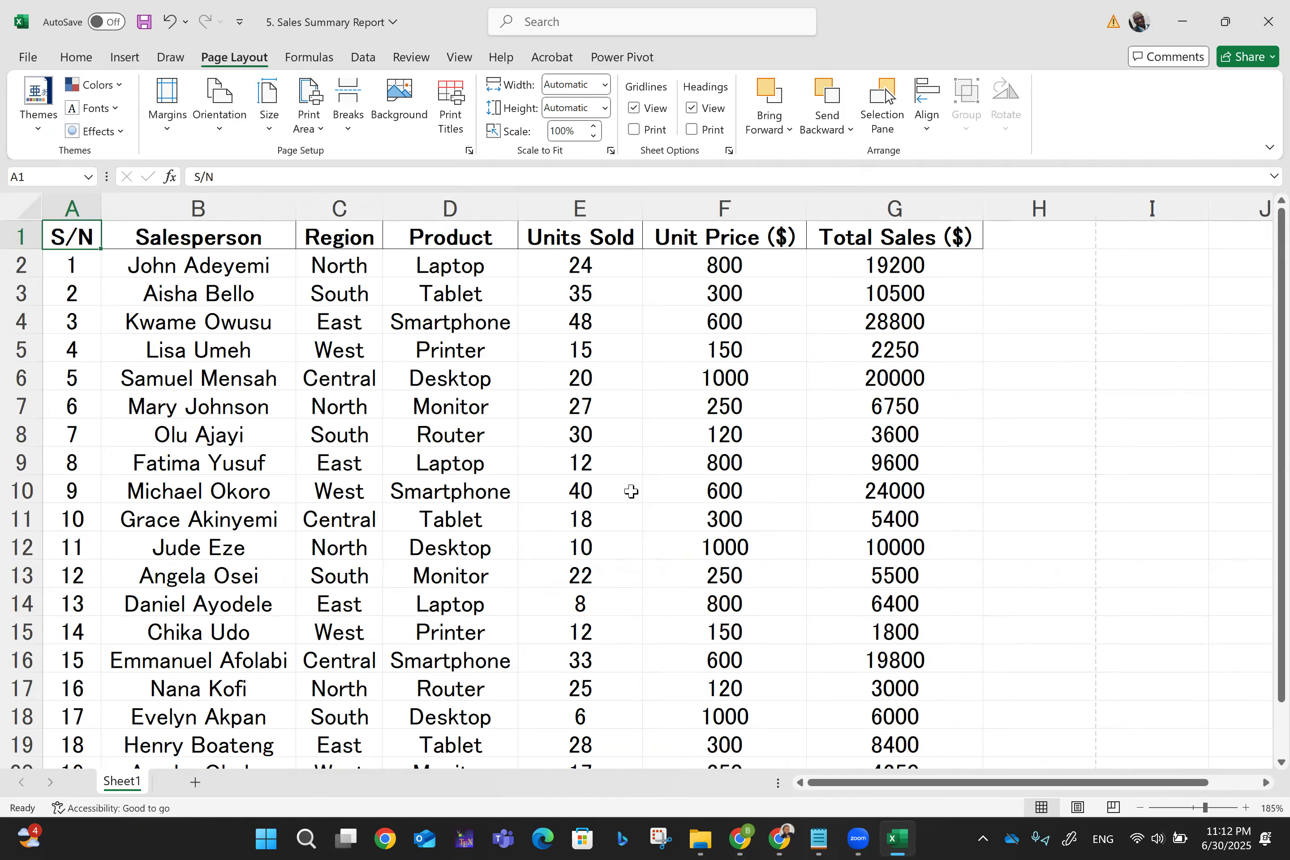
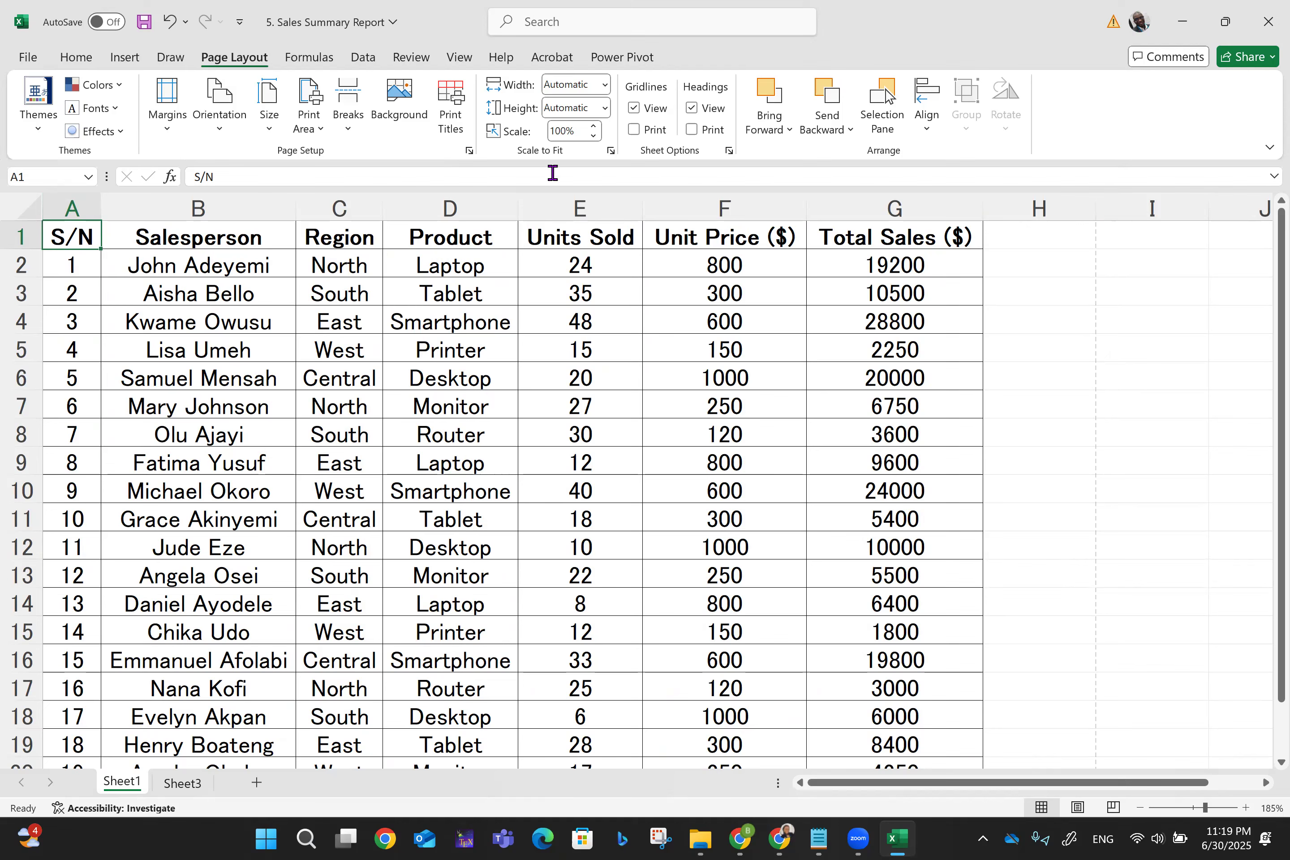
- Look over the margin presets and close them without changes, then scroll through the sheet
click(168, 119)
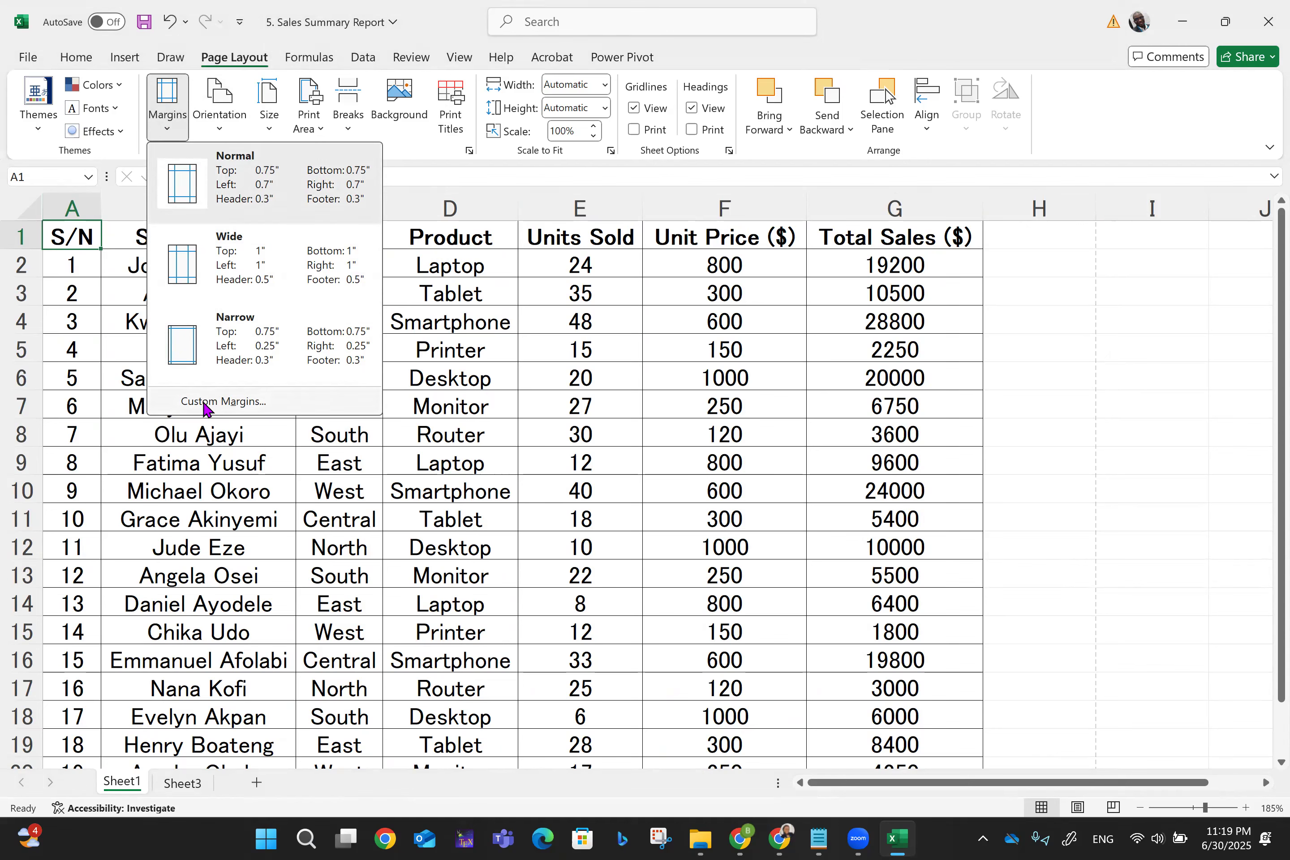
click(572, 392)
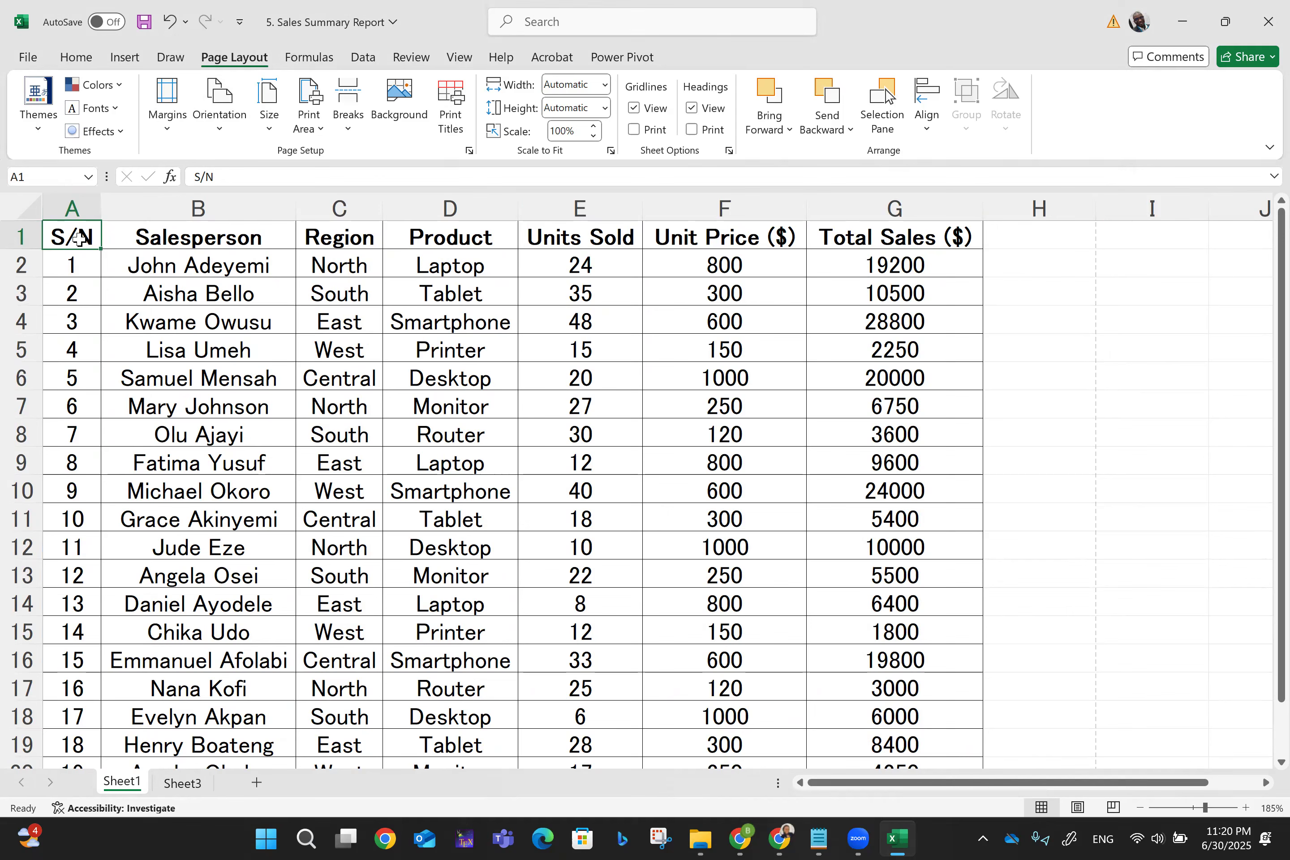
scroll(79, 239, down, 7)
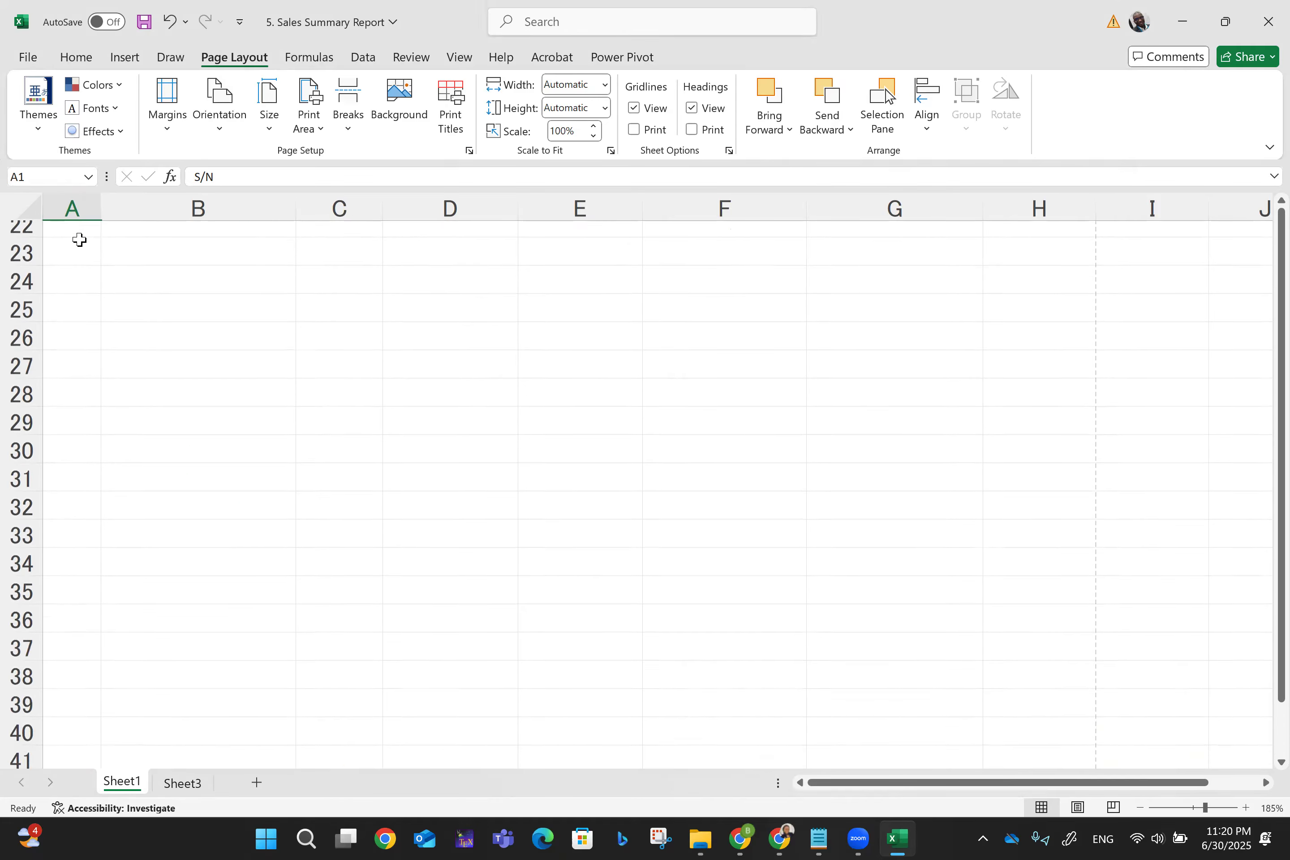
scroll(79, 239, up, 6)
scroll(79, 239, down, 1)
scroll(78, 238, up, 2)
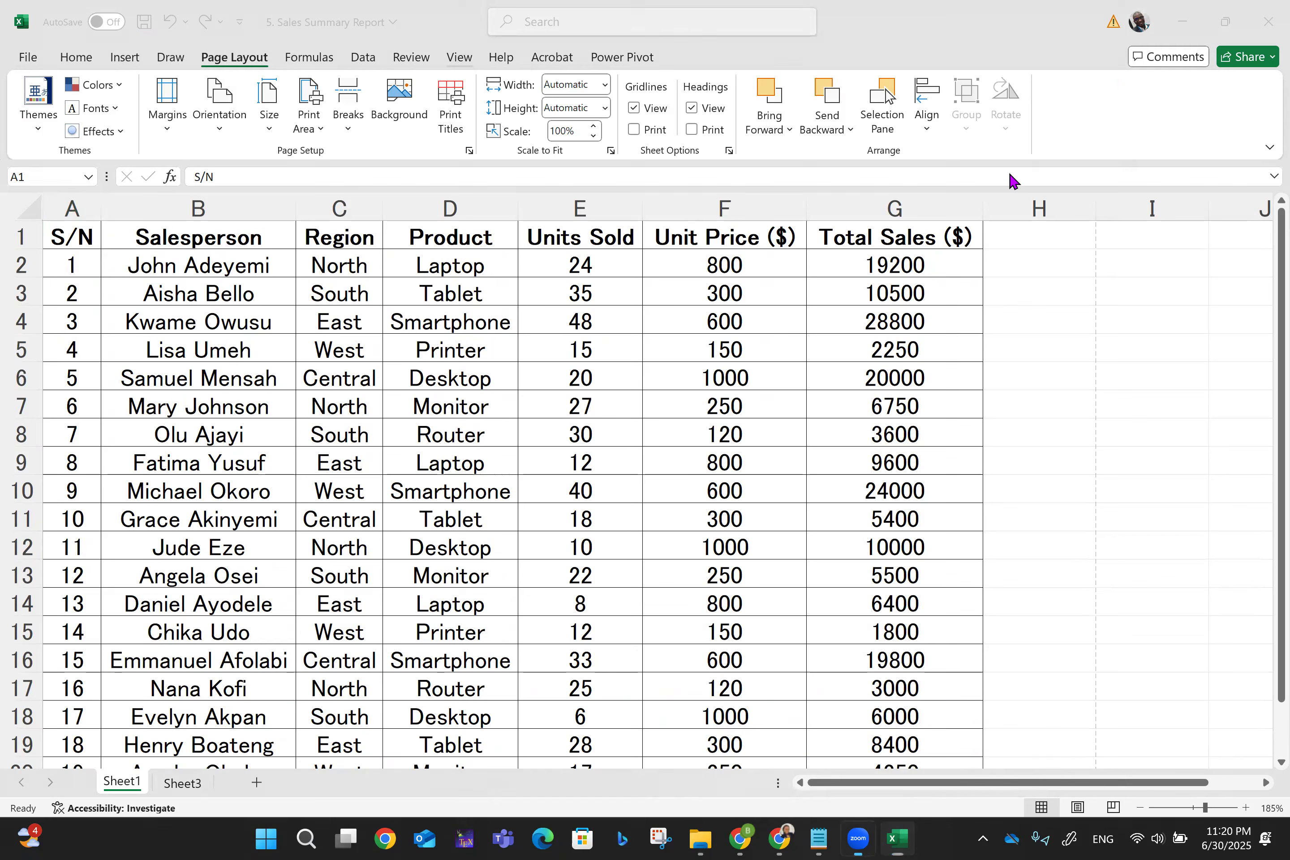
click(123, 57)
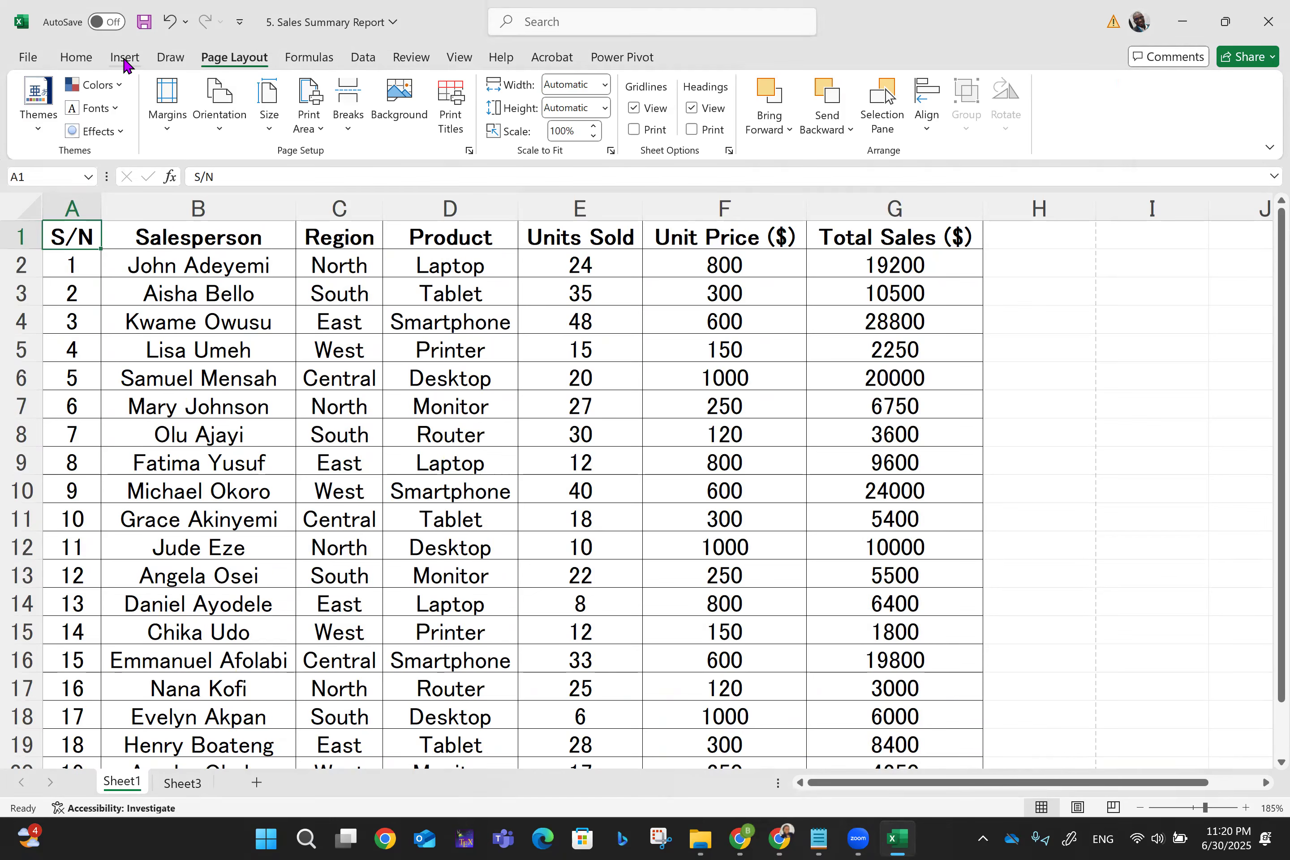
- Type 'Page 1' into the centre header section and finish editing the header
click(126, 61)
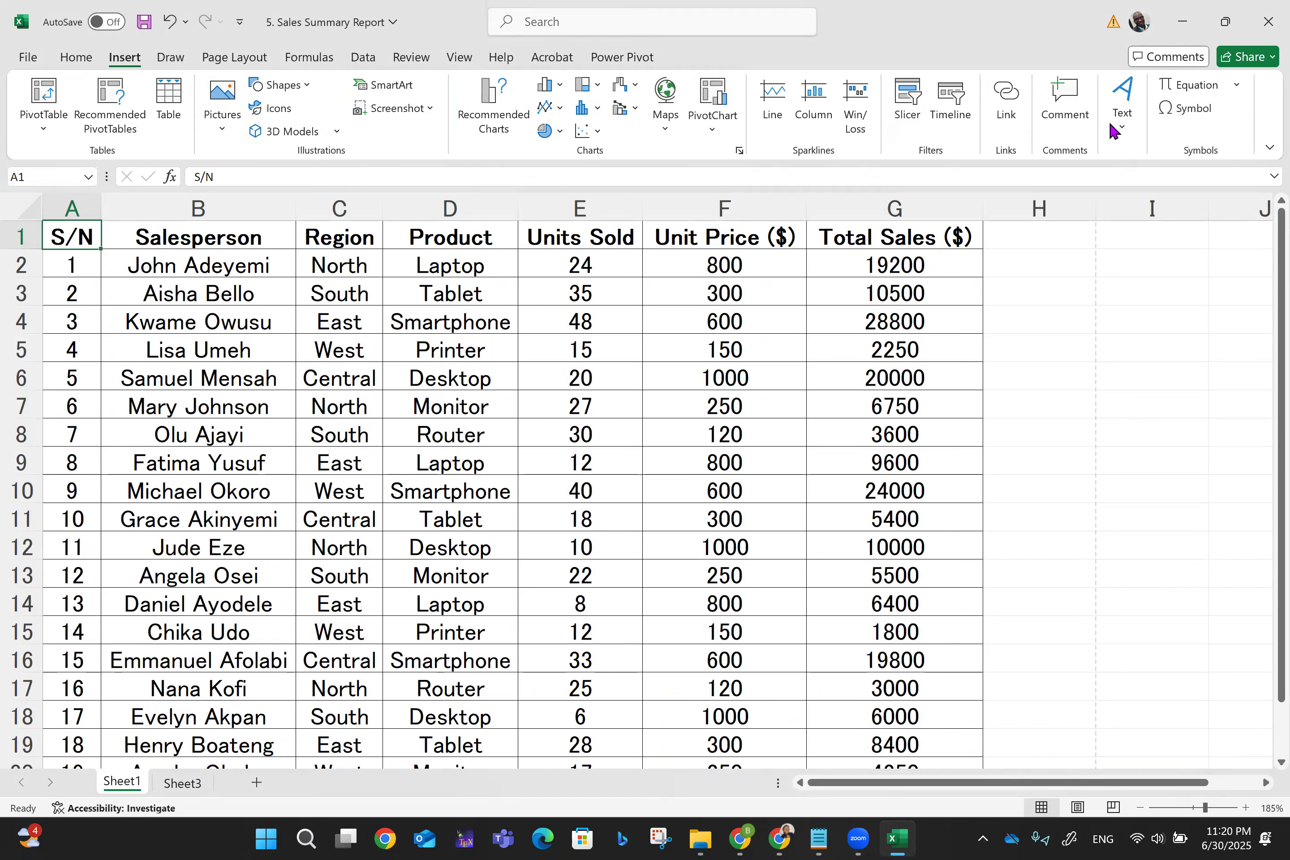
click(1114, 130)
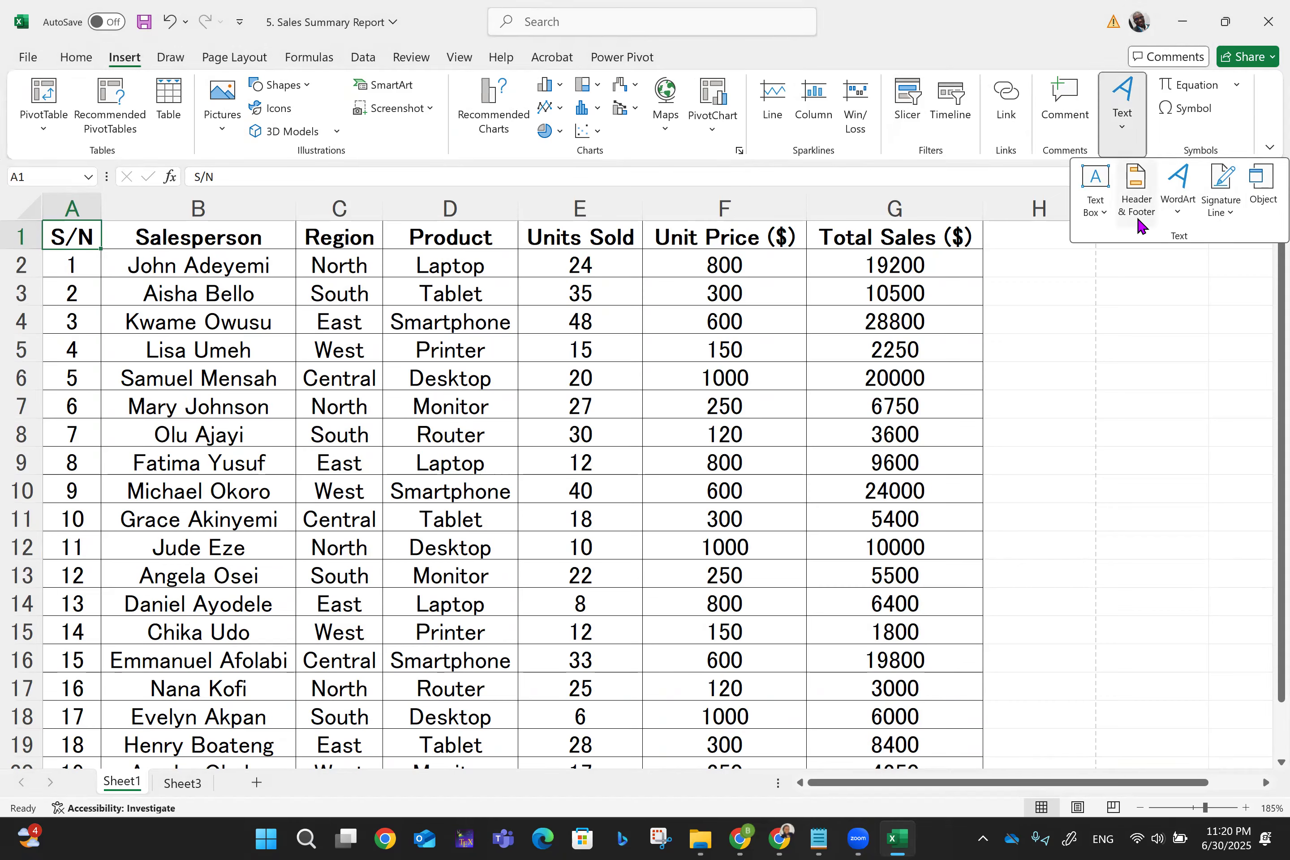
click(1136, 211)
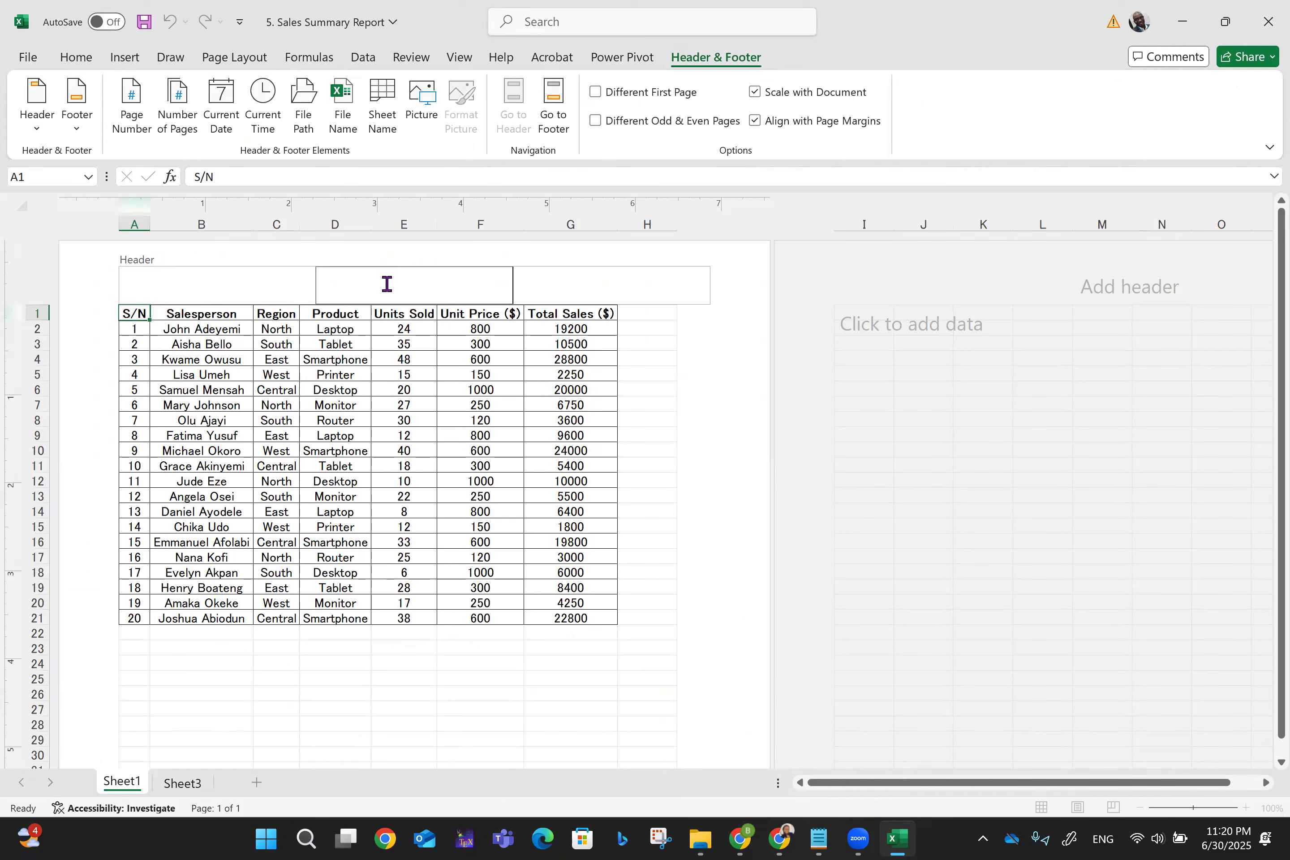
text(Page 1)
key(shift+Home)
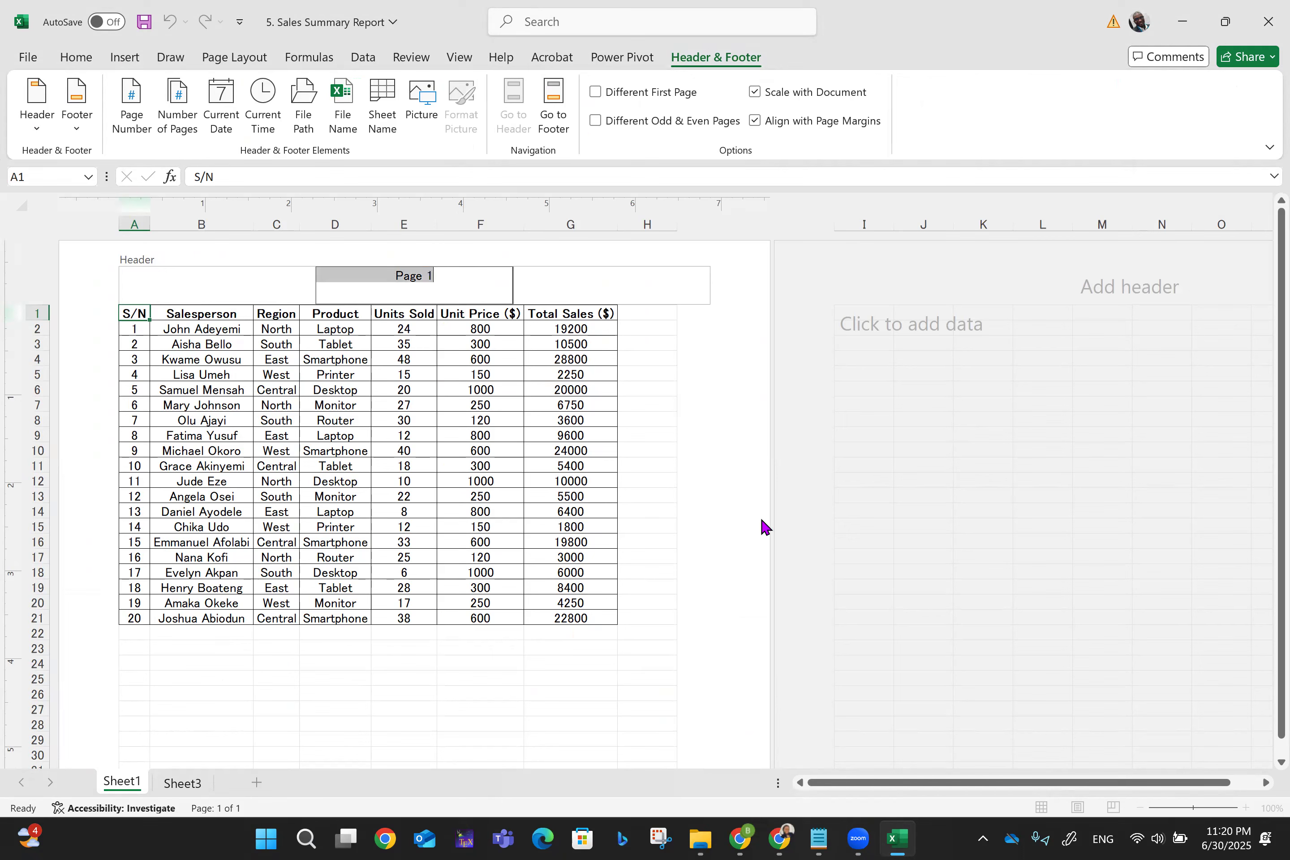
click(826, 524)
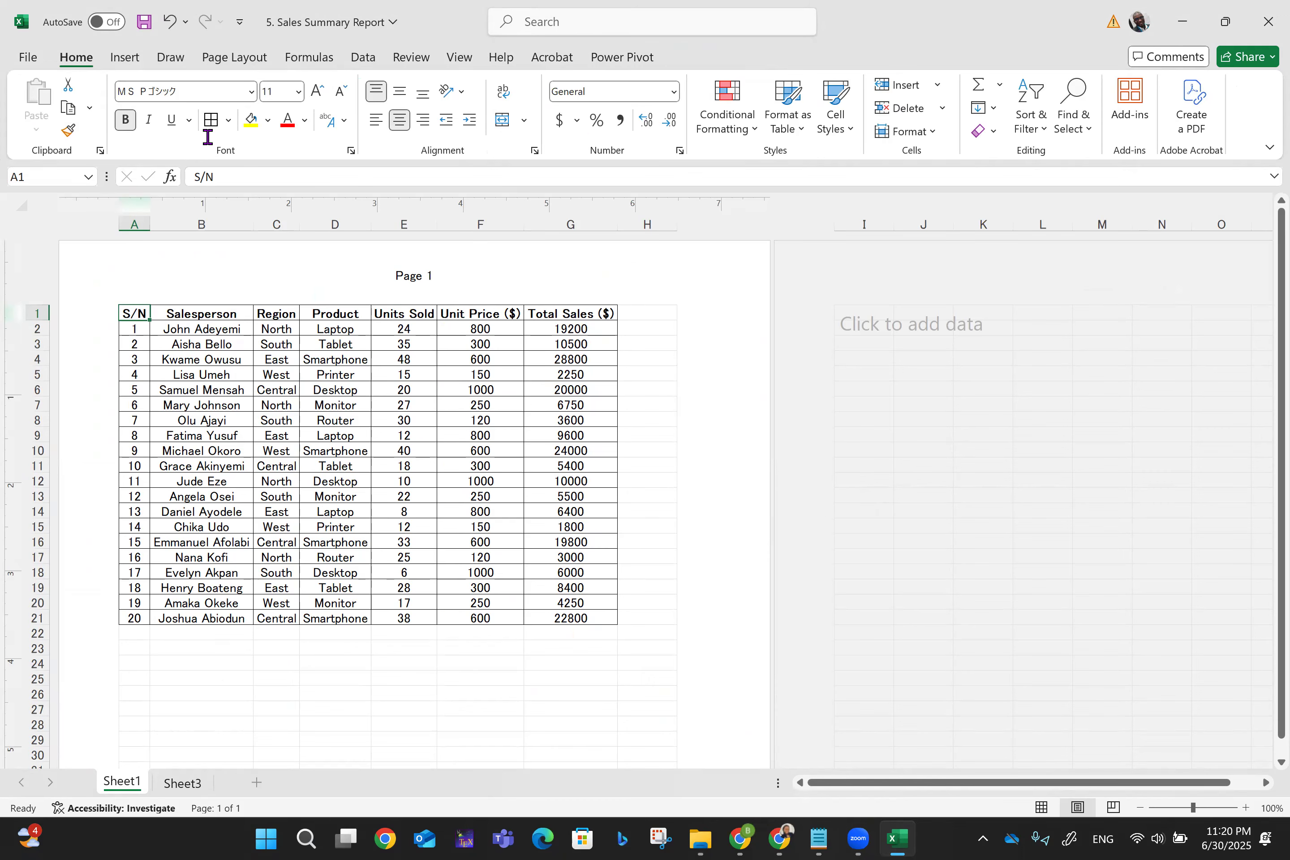
- Preview the printout, then save, close and reopen the Sales Summary Report workbook
key(ctrl+p)
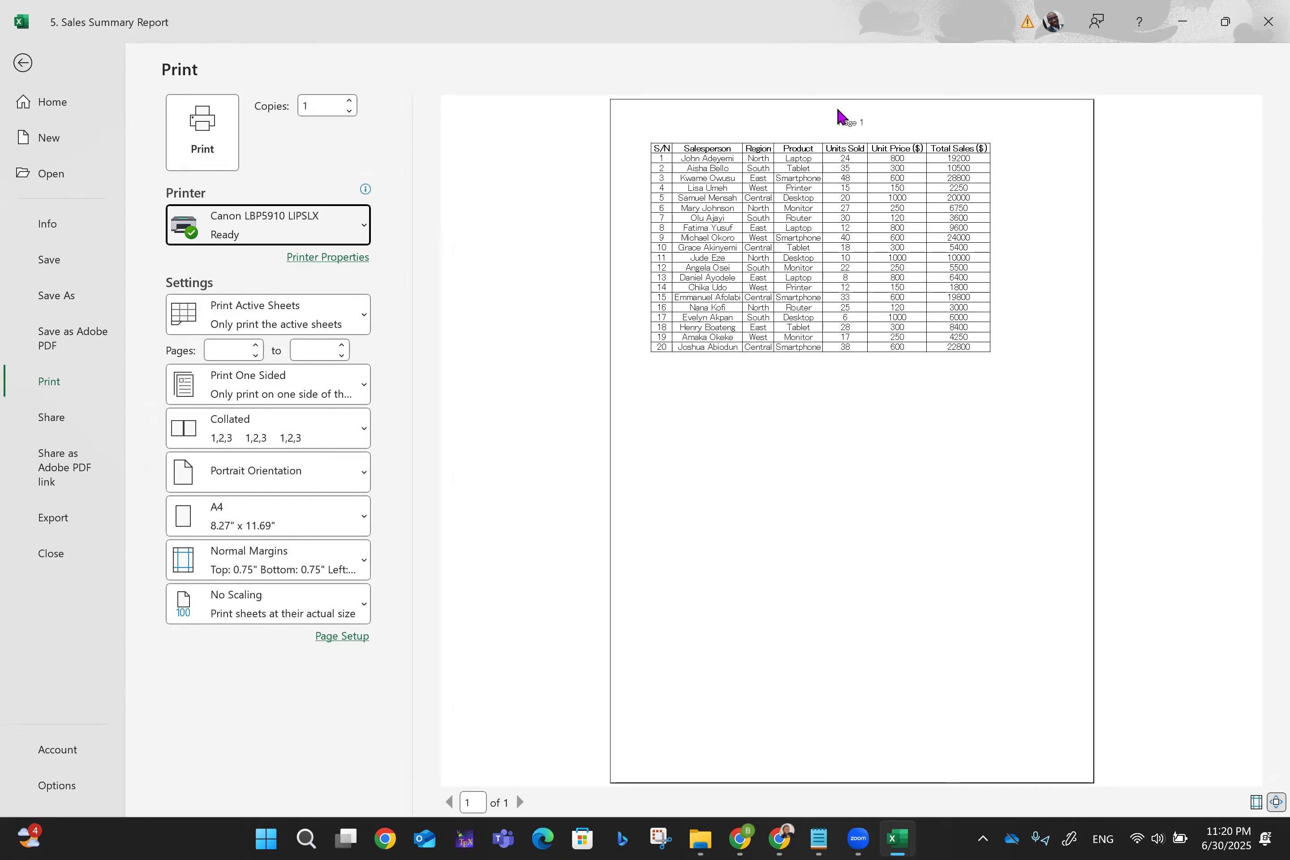
click(26, 67)
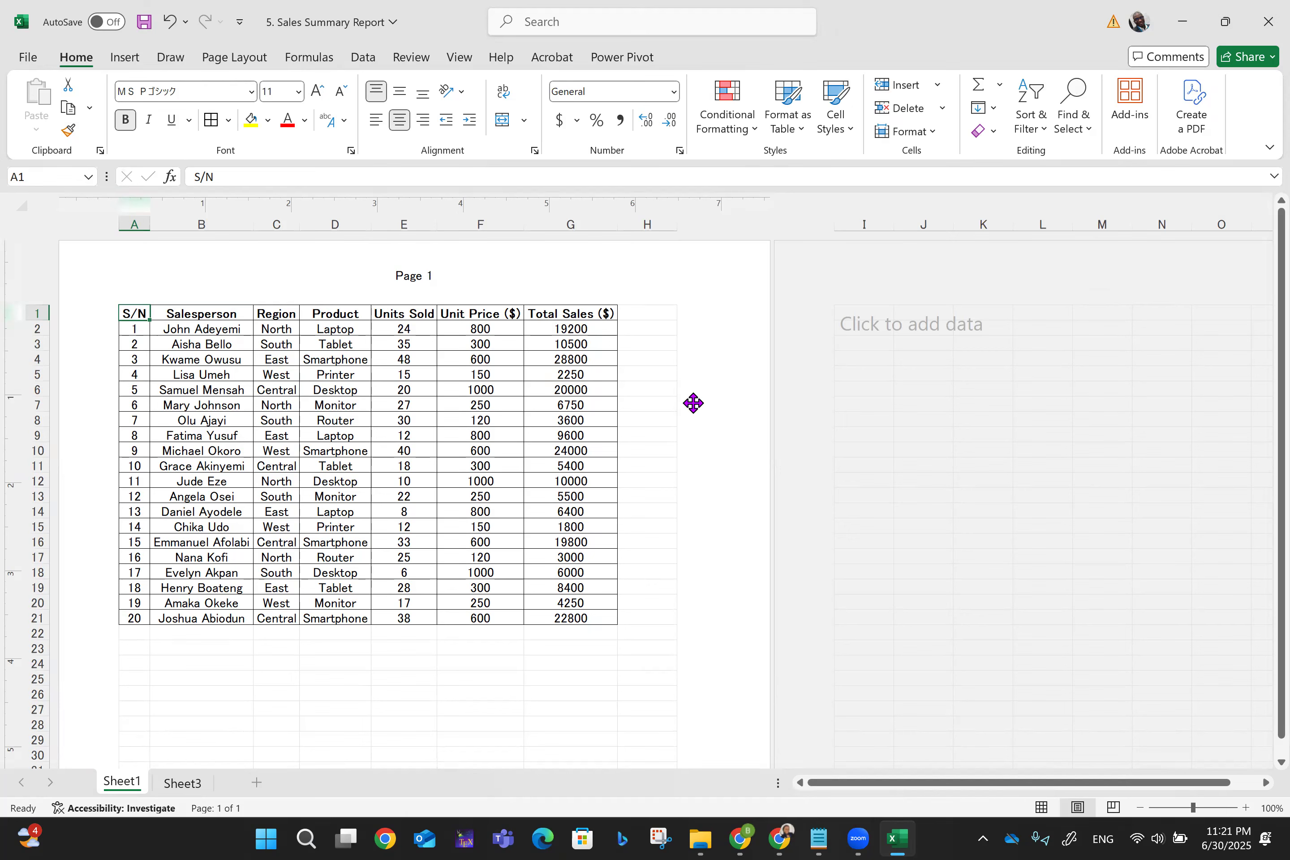
key(ctrl+s)
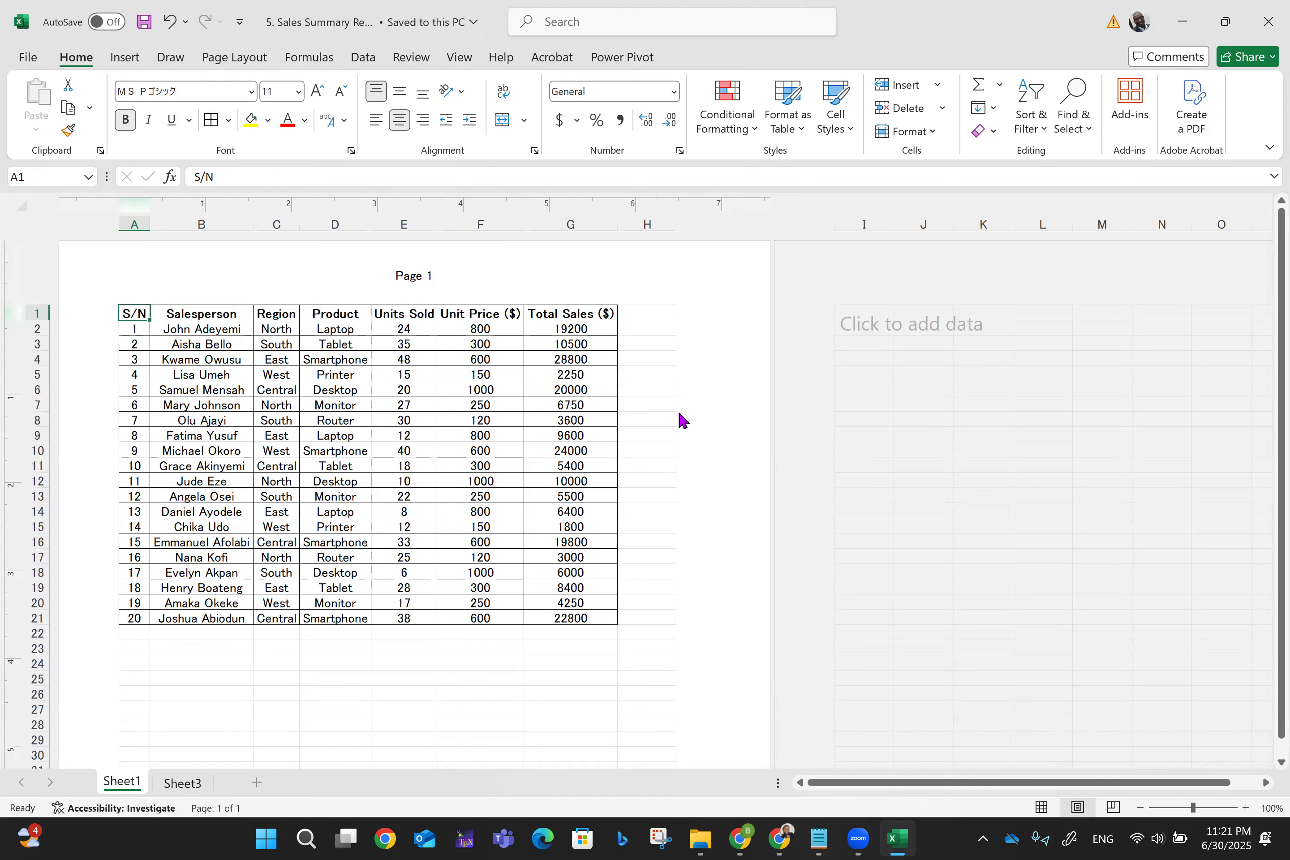
click(1266, 23)
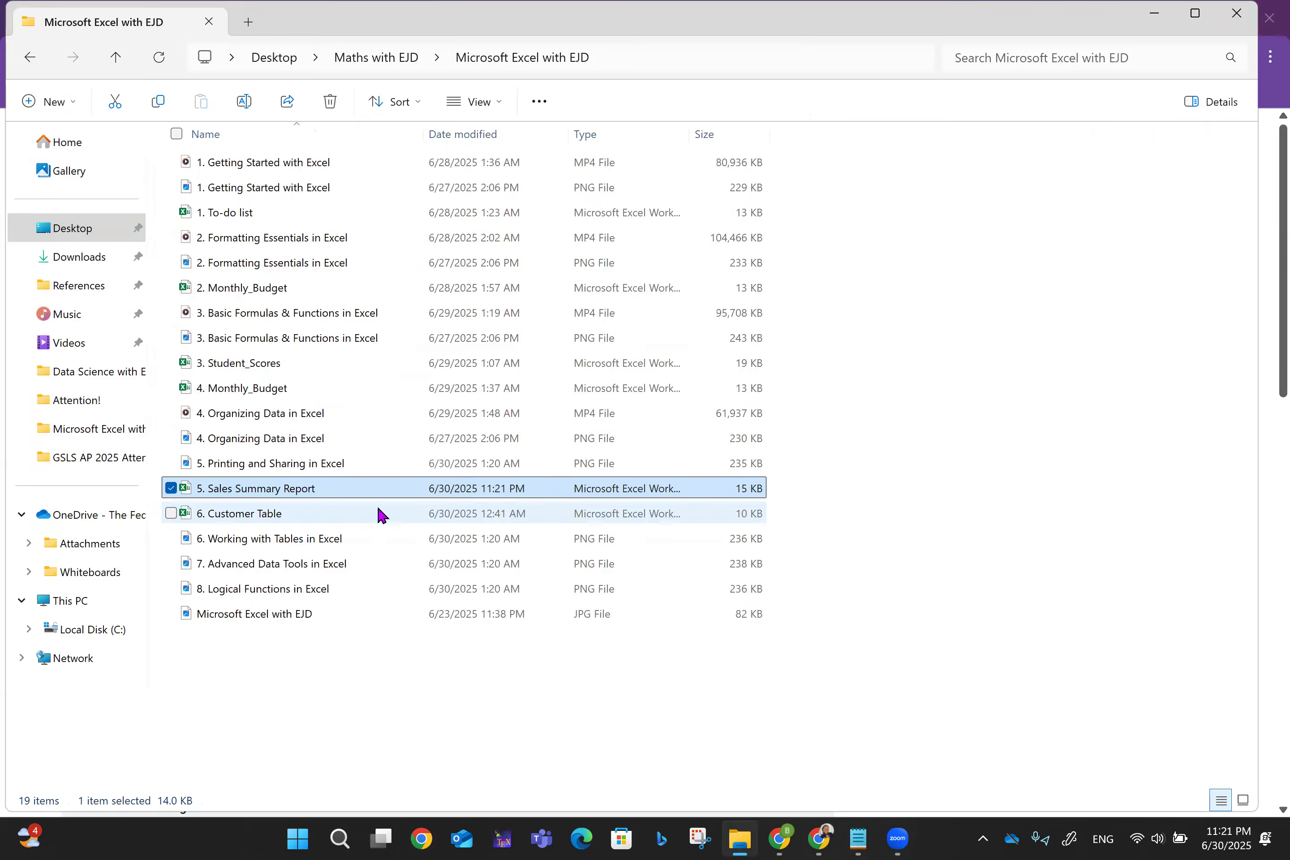
double_click(293, 488)
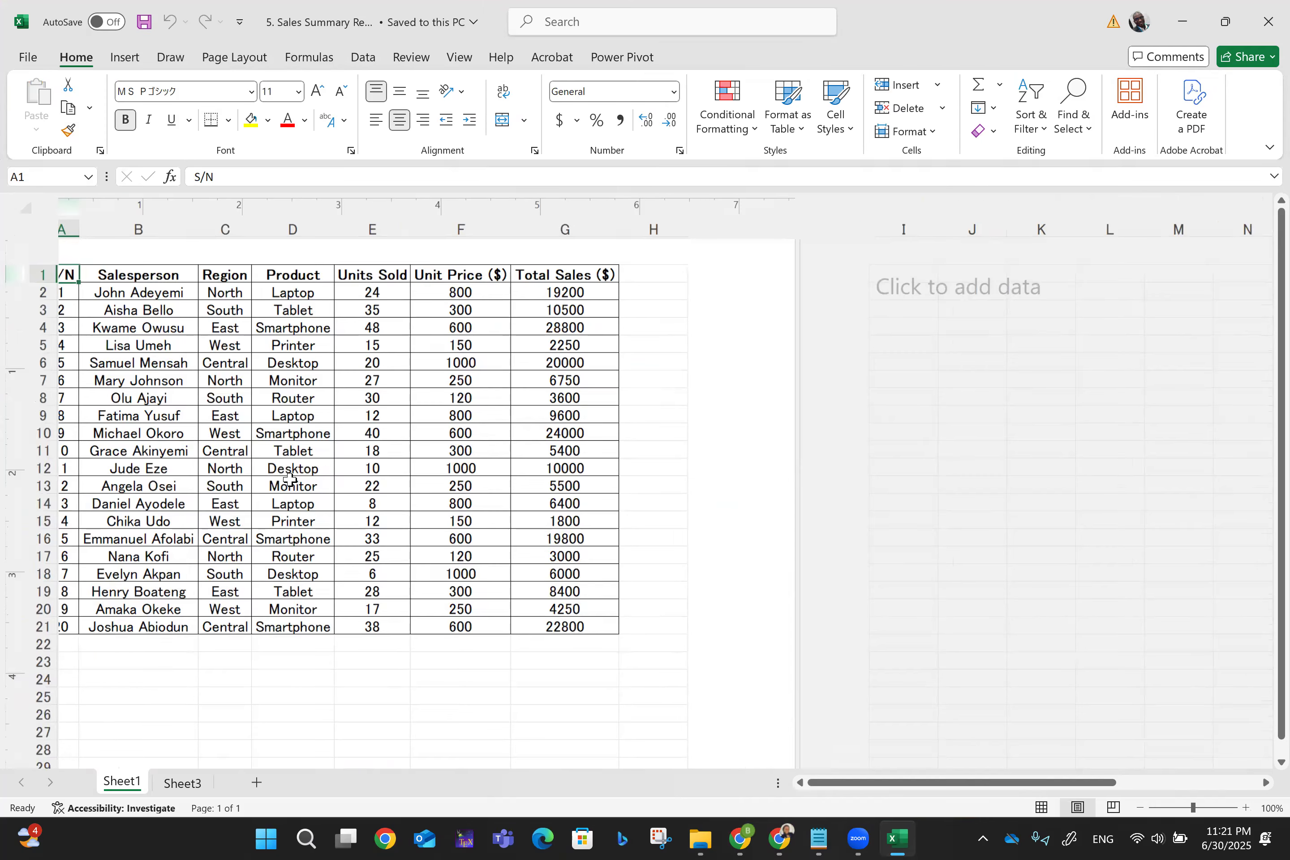
ctrl+scroll(290, 479, up, 7)
ctrl+scroll(290, 479, down, 2)
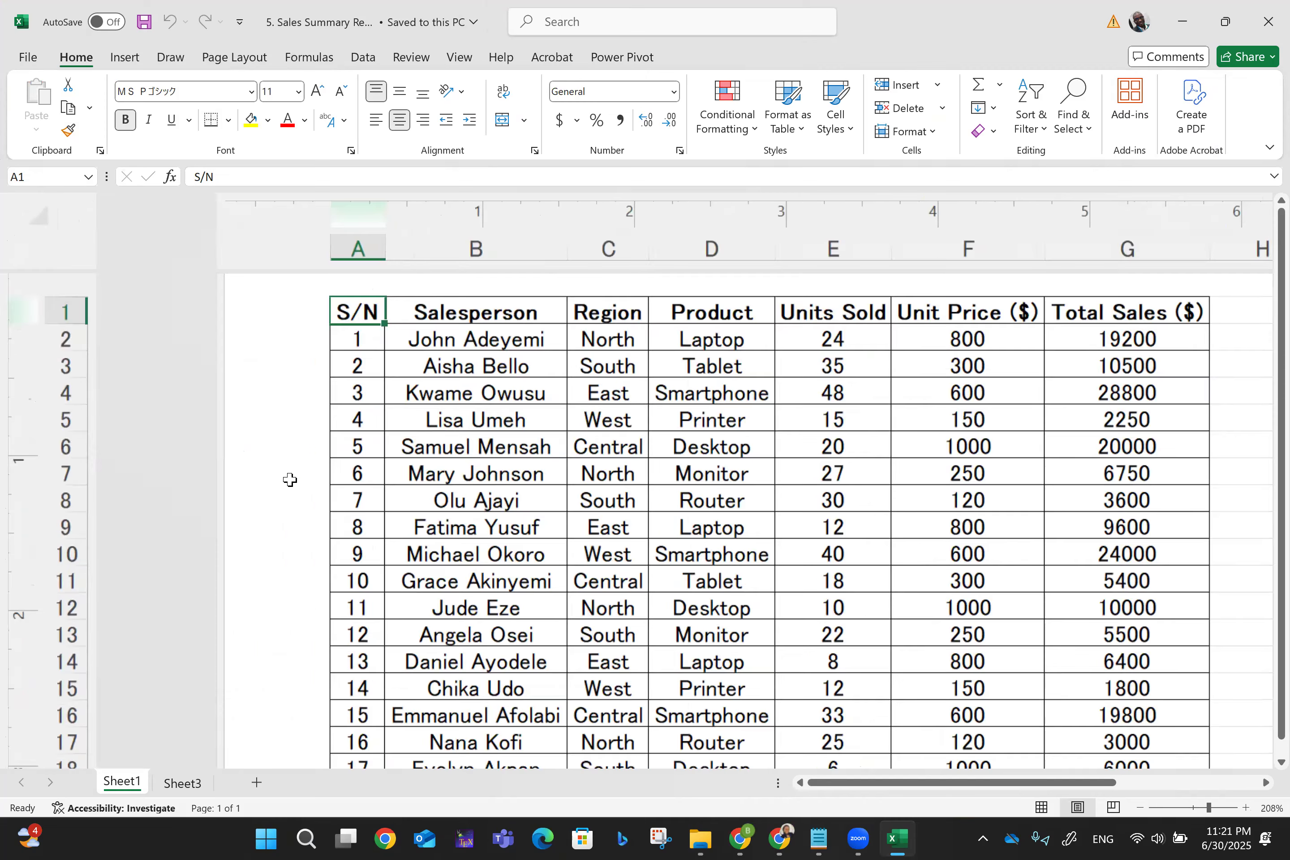
ctrl+scroll(290, 479, down, 3)
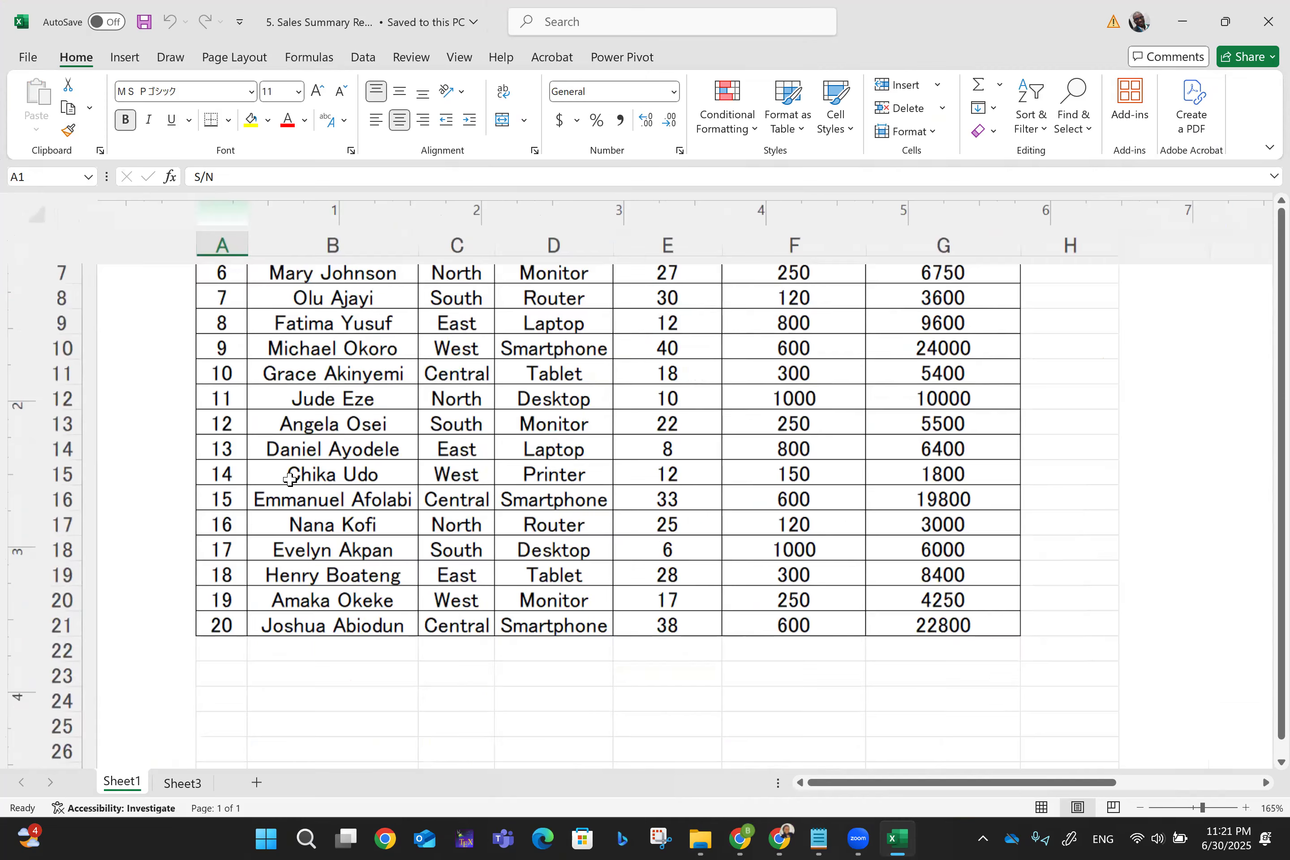
scroll(290, 479, up, 3)
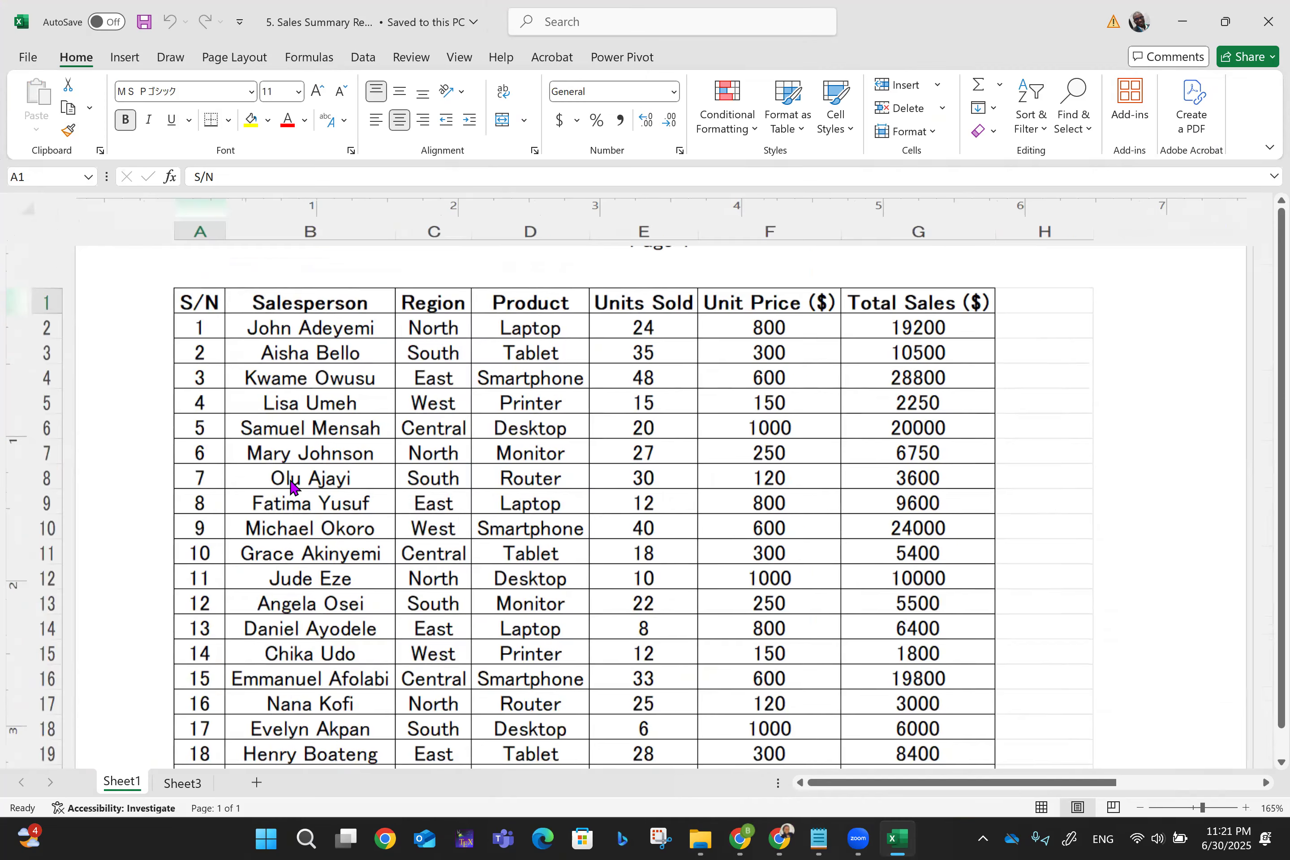
scroll(294, 487, up, 1)
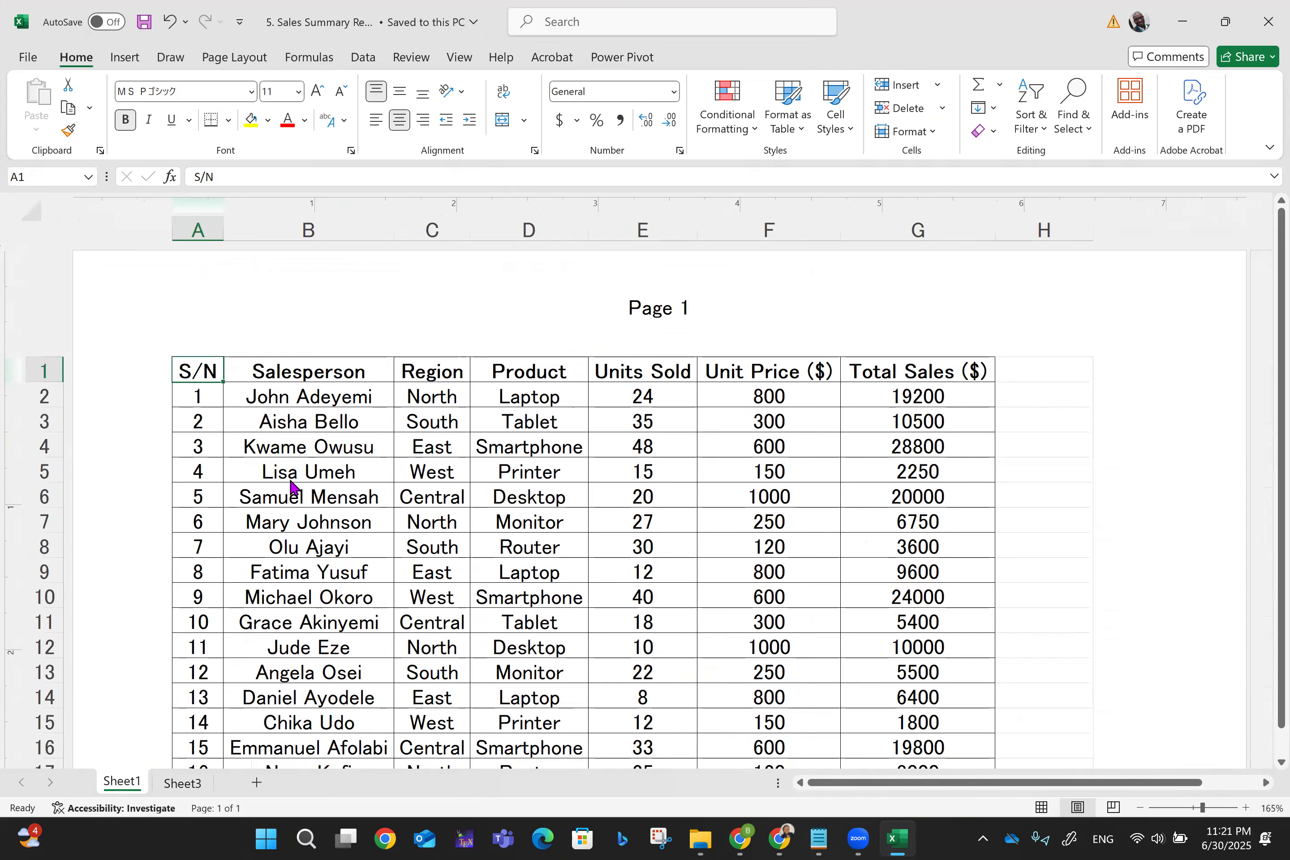
scroll(292, 487, down, 3)
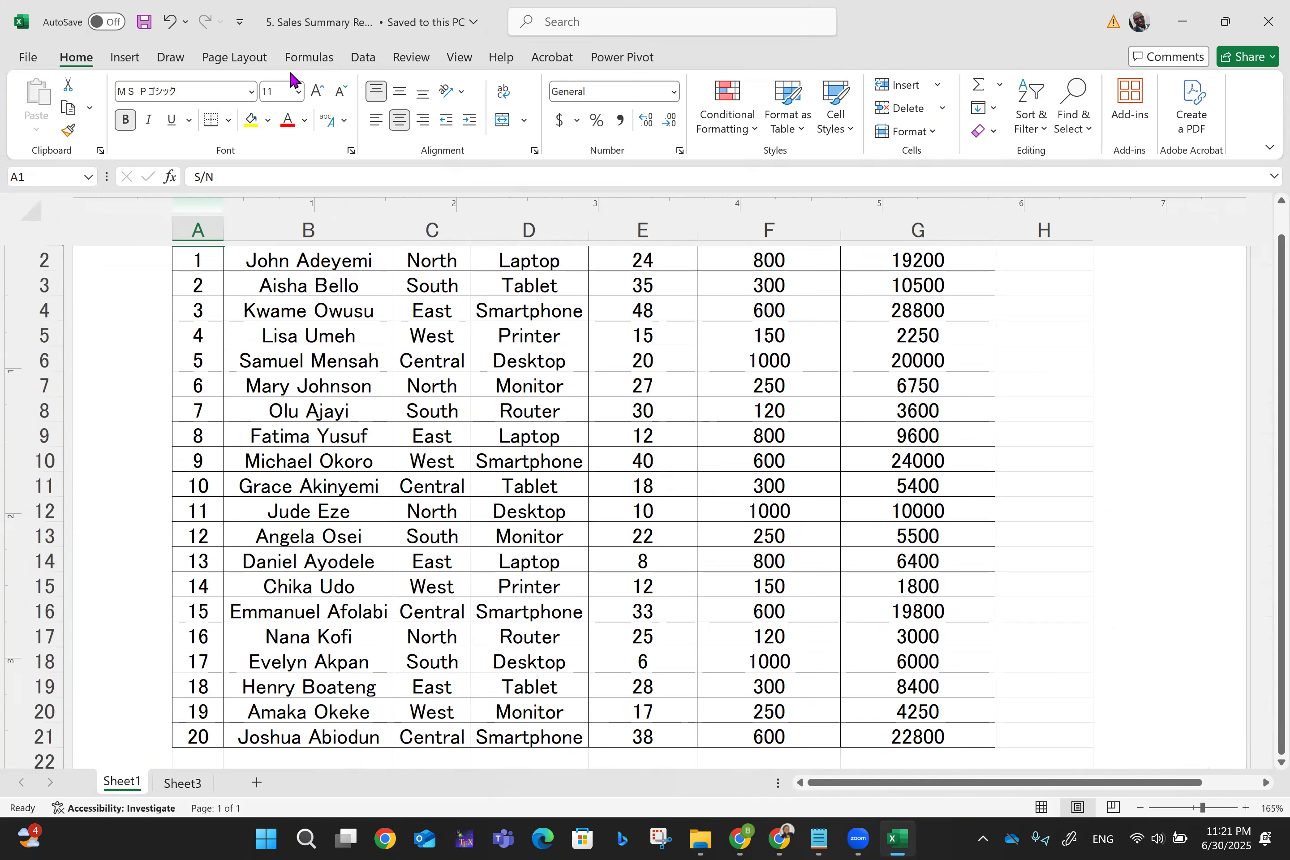
click(218, 60)
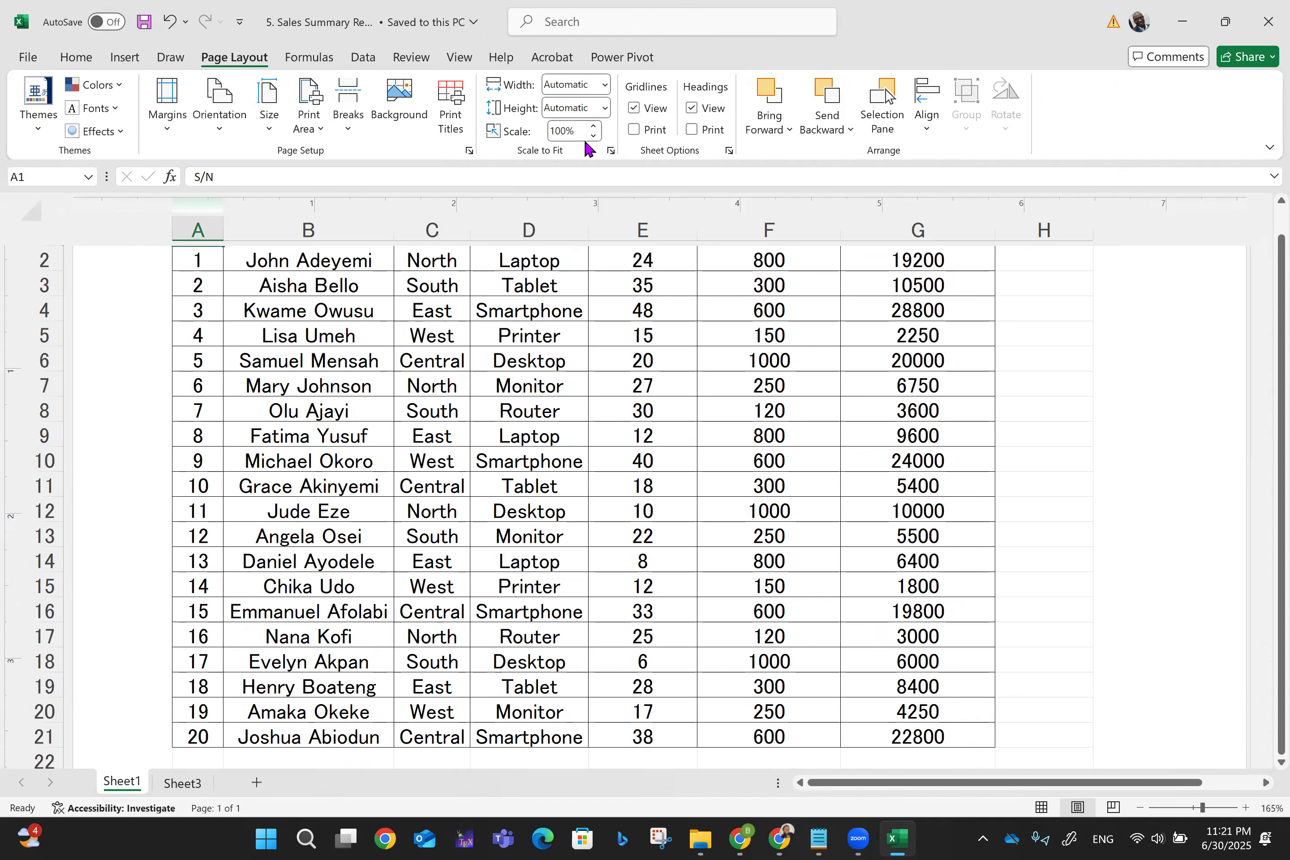
click(603, 86)
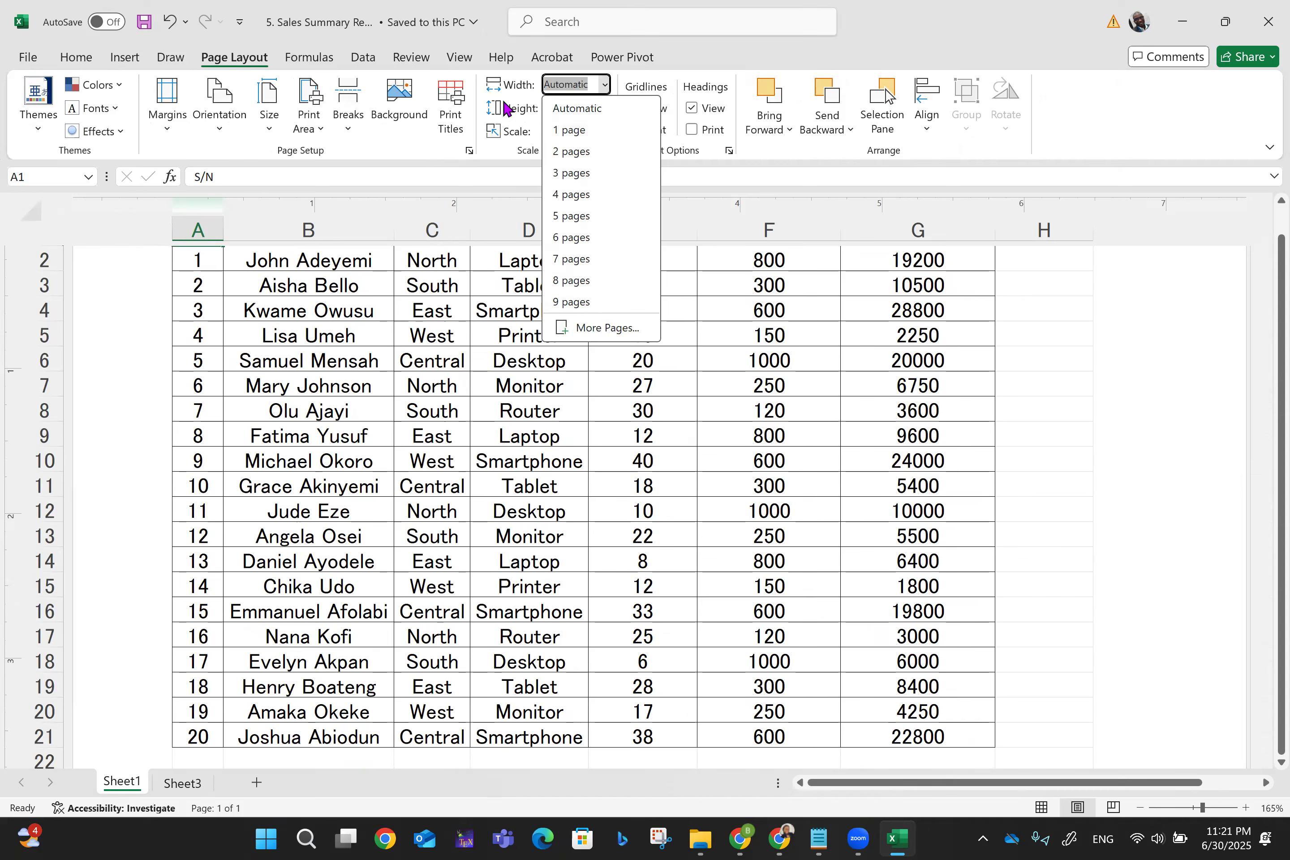
click(501, 162)
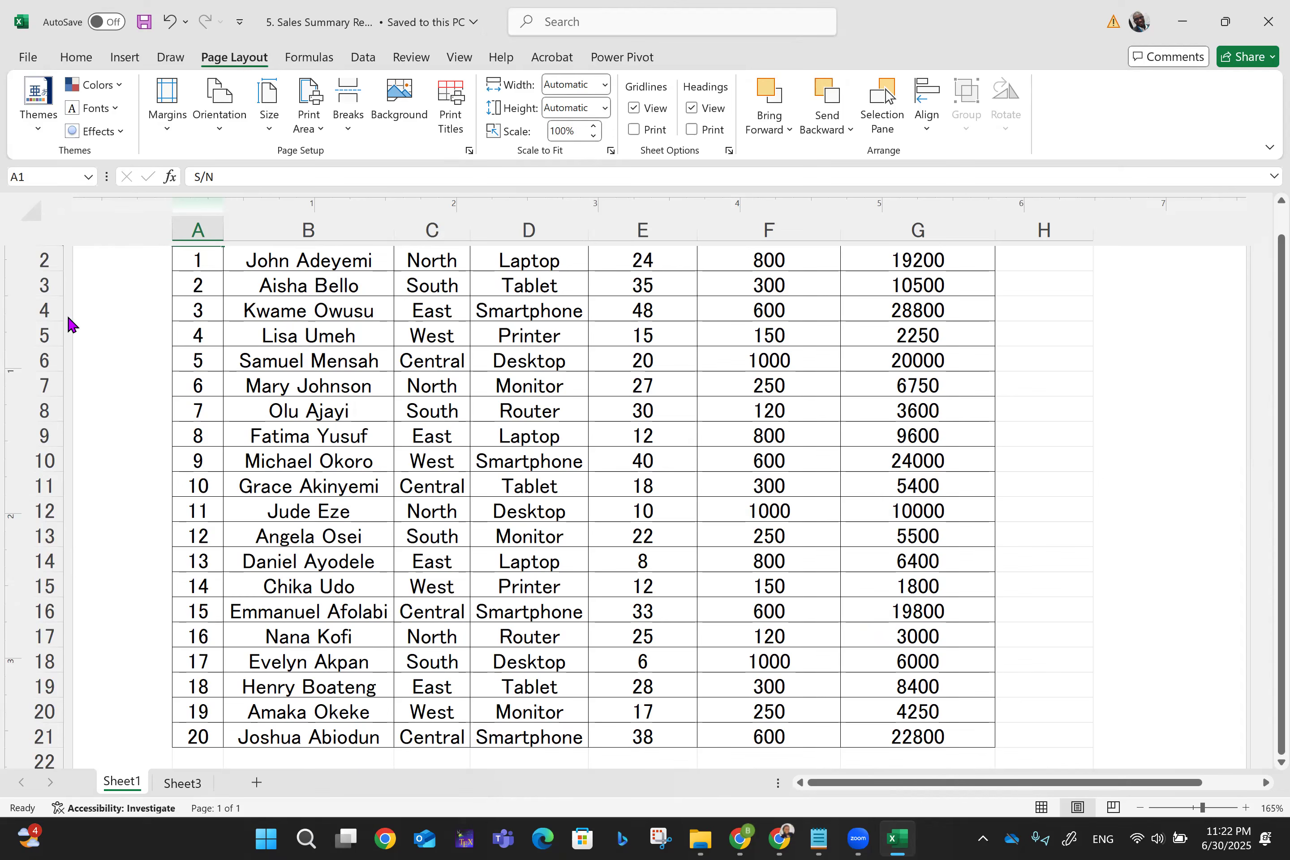
- On Sheet3, fit the printout to 2 pages wide and open the print preview
click(185, 788)
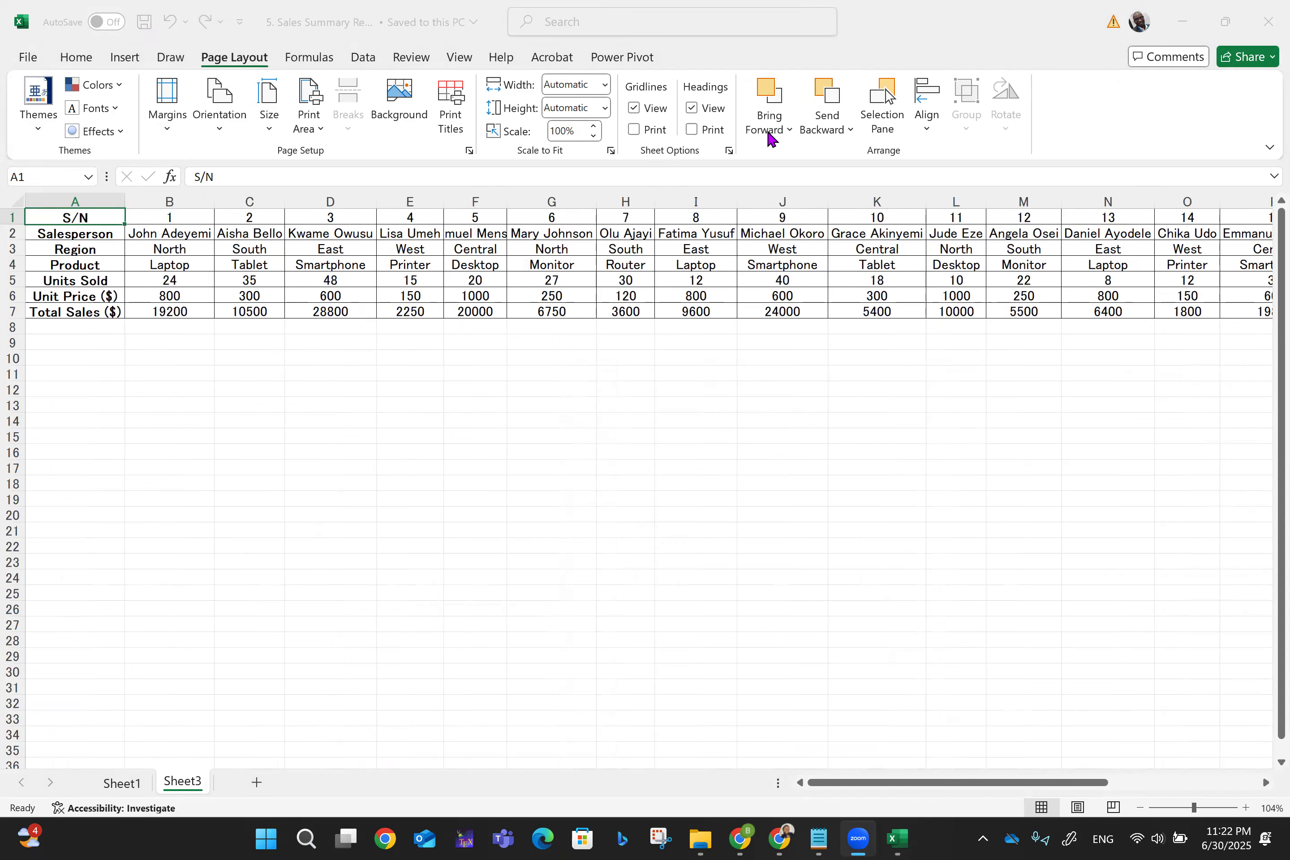
click(606, 86)
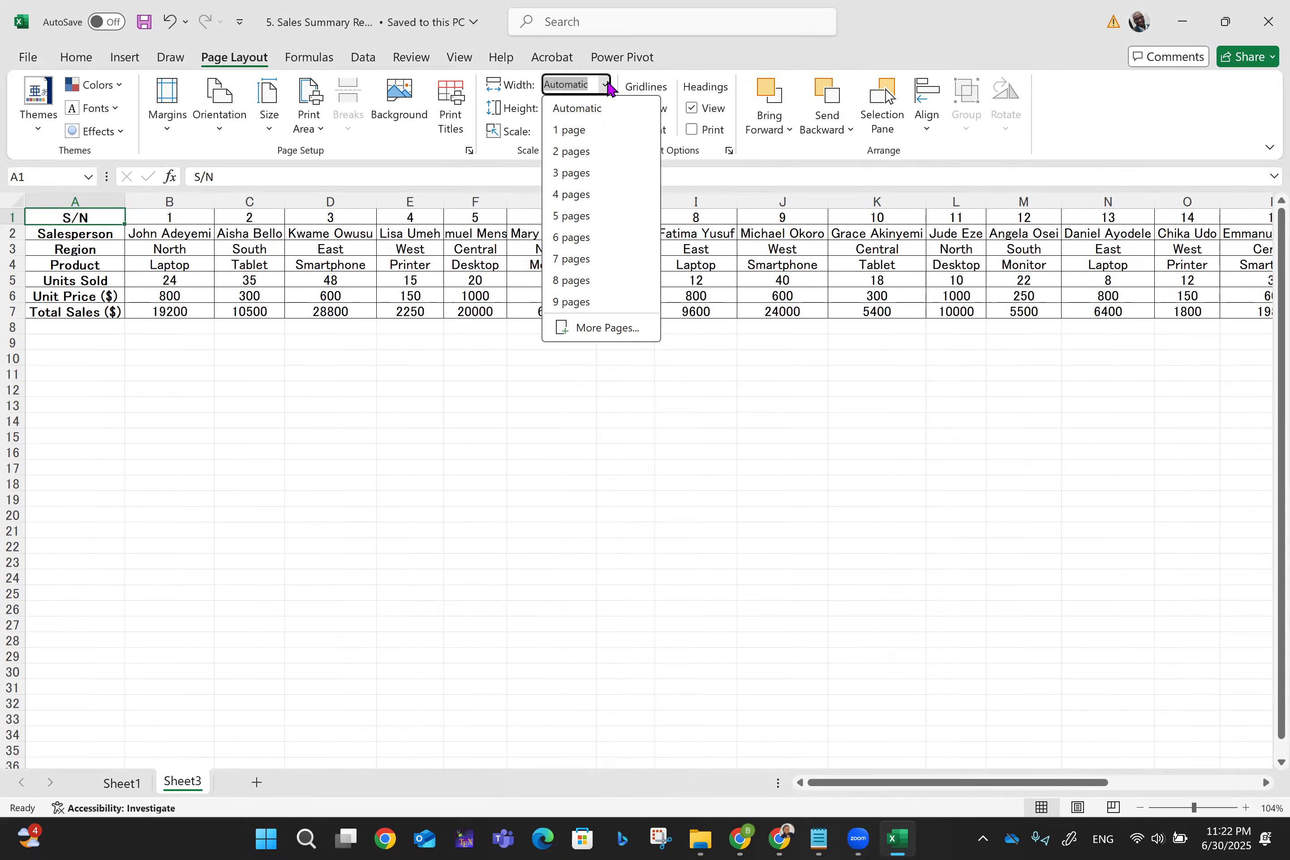
click(574, 153)
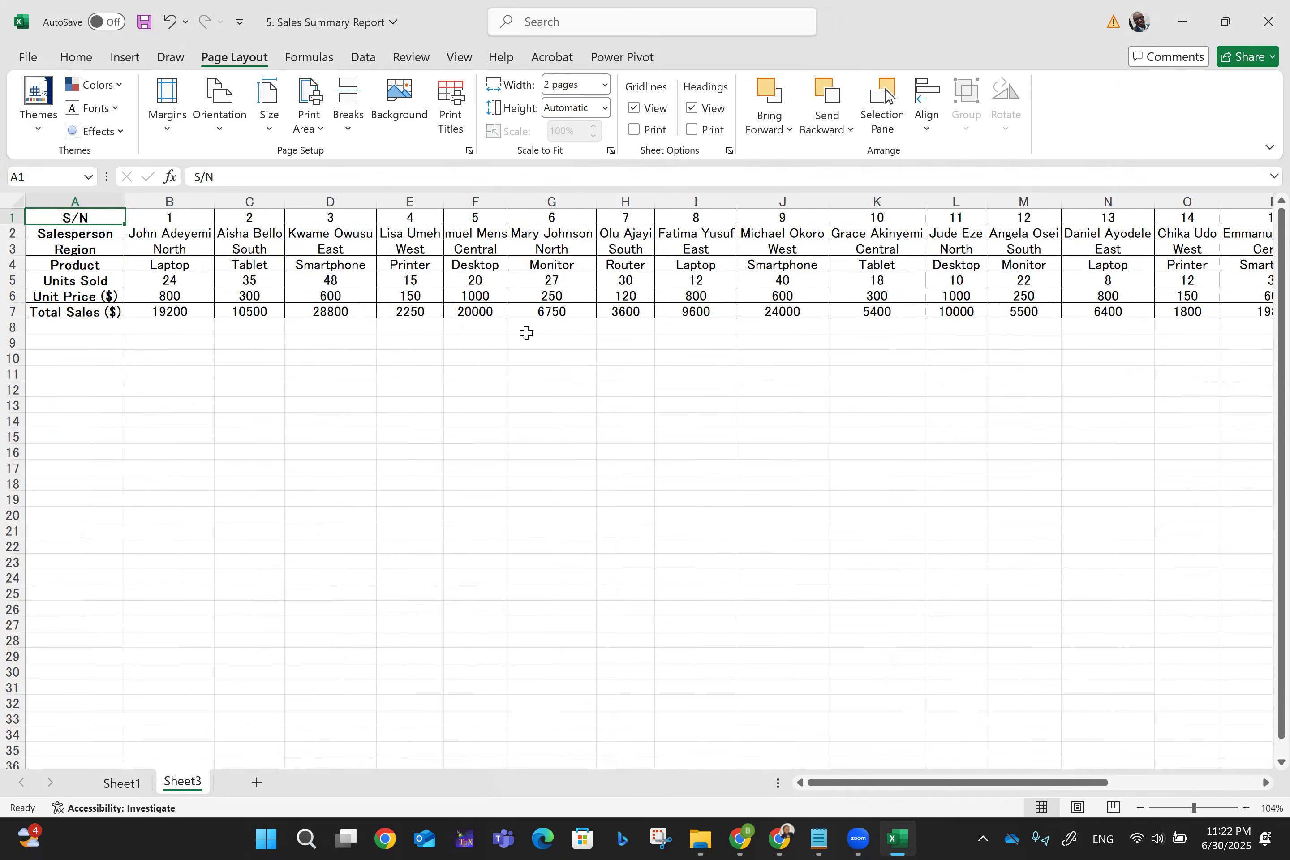
key(ctrl+p)
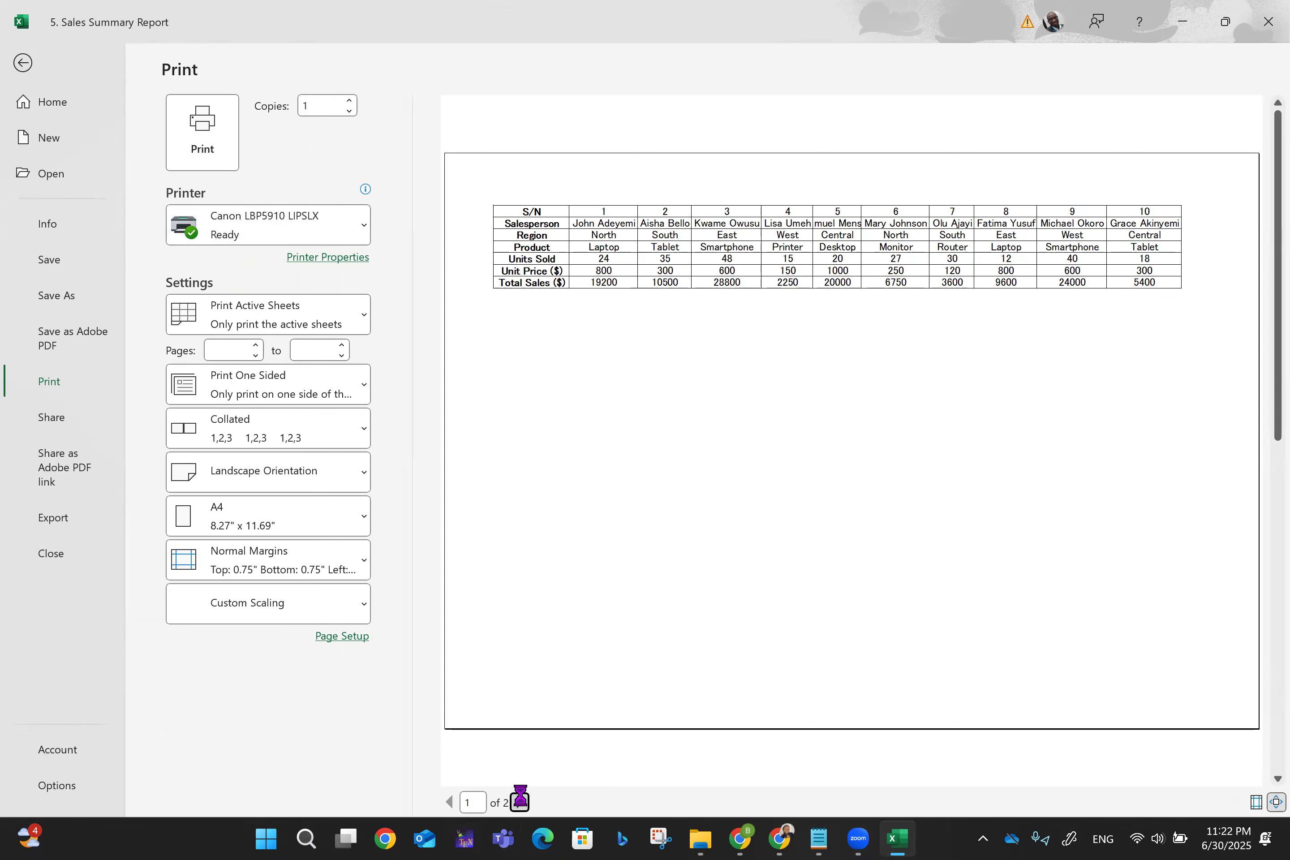
- Check both preview pages, then set Sheet3's printout width back to Automatic
click(522, 801)
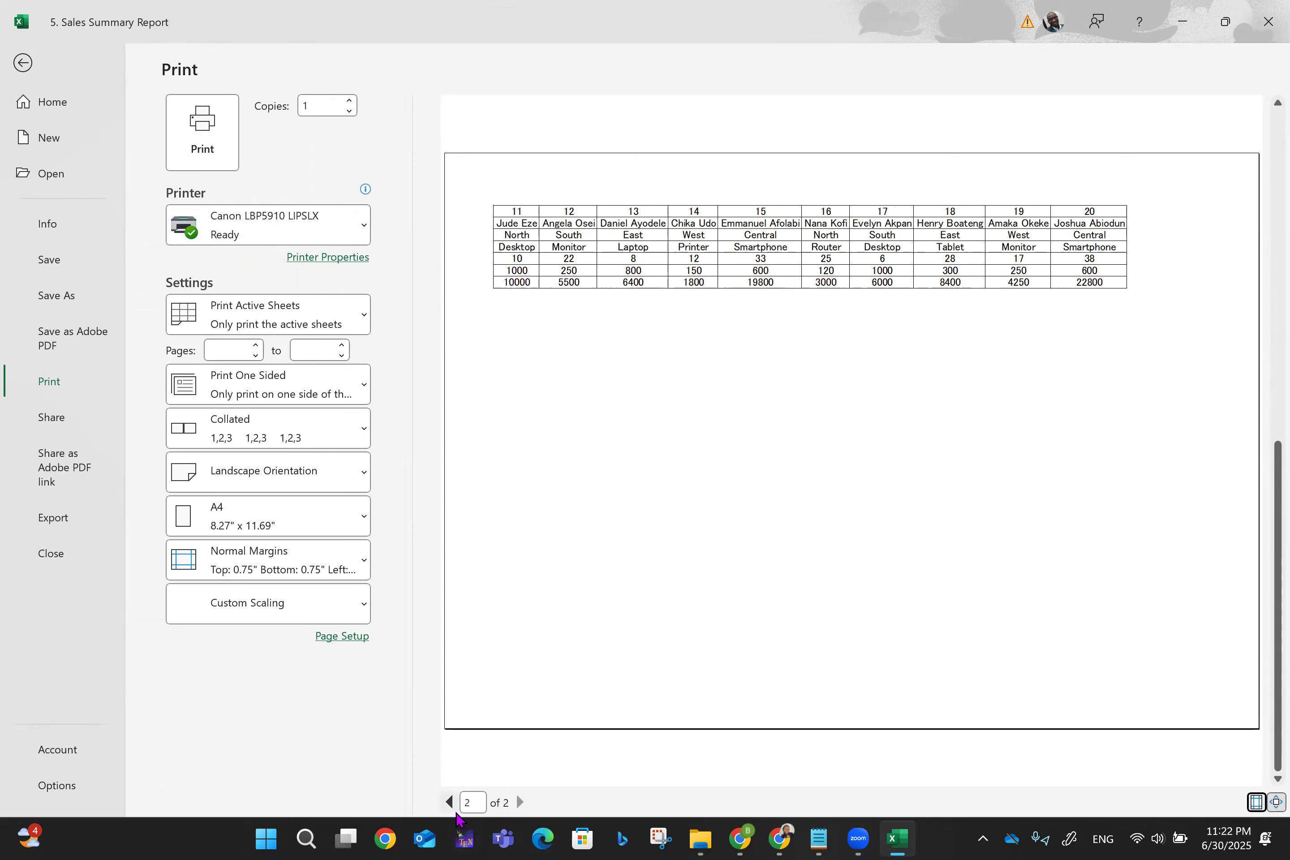
click(449, 802)
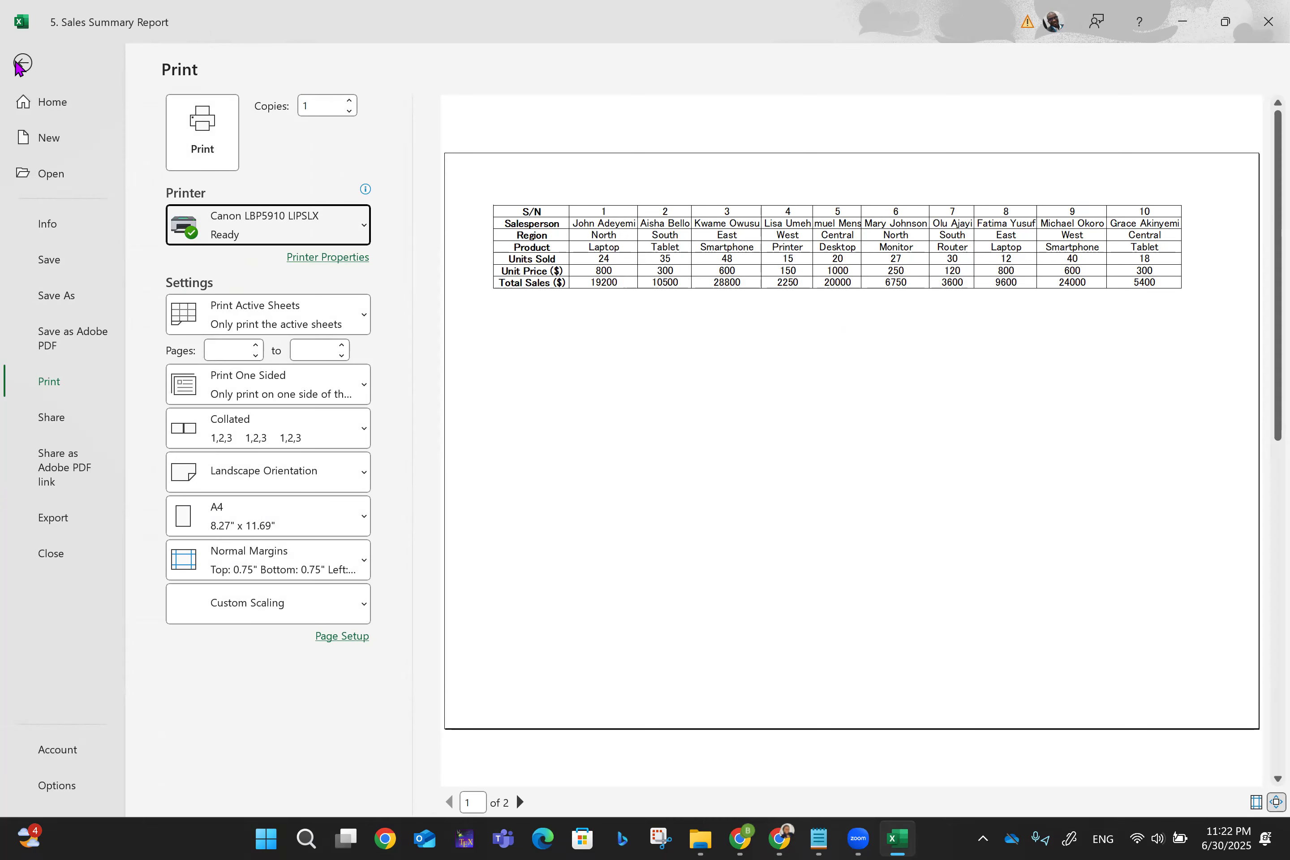
click(18, 65)
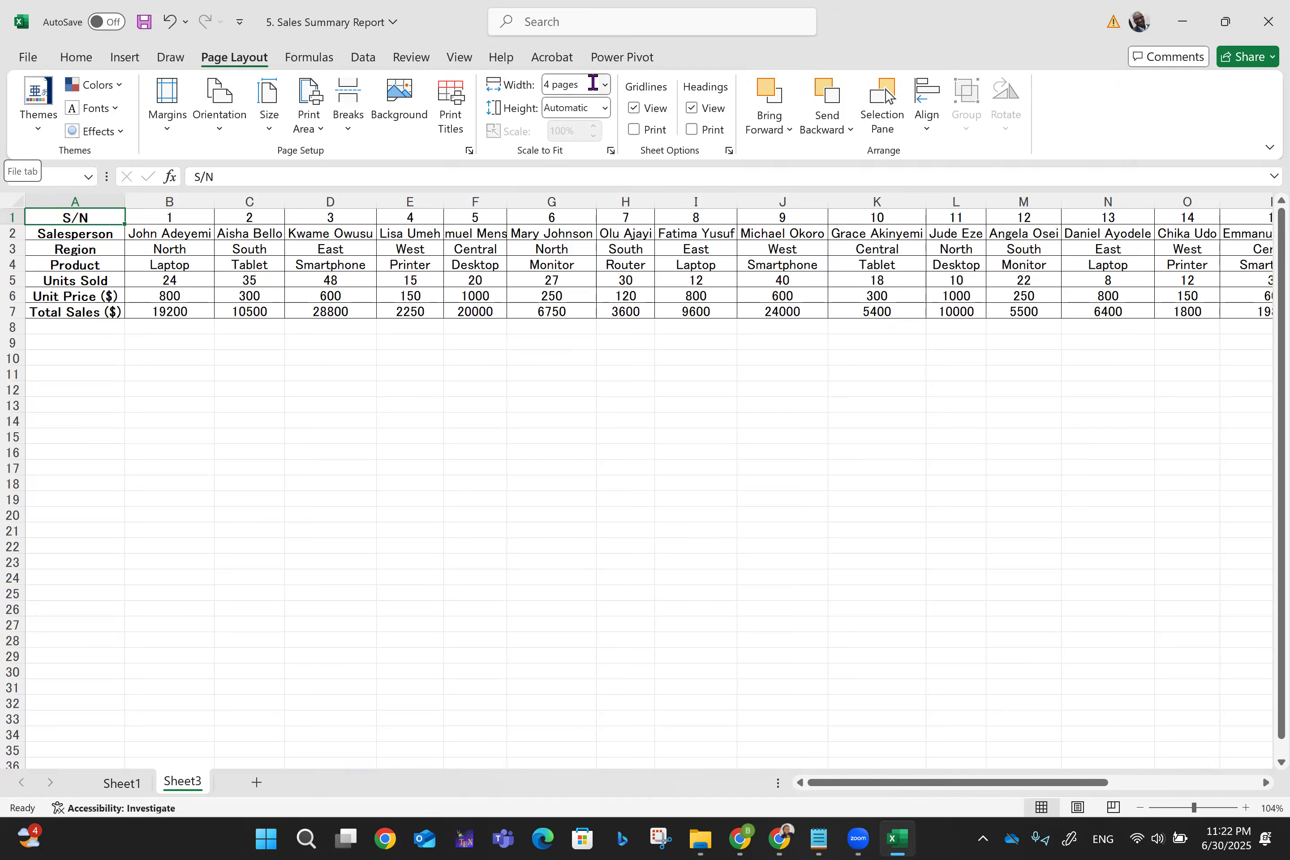
click(605, 85)
click(577, 108)
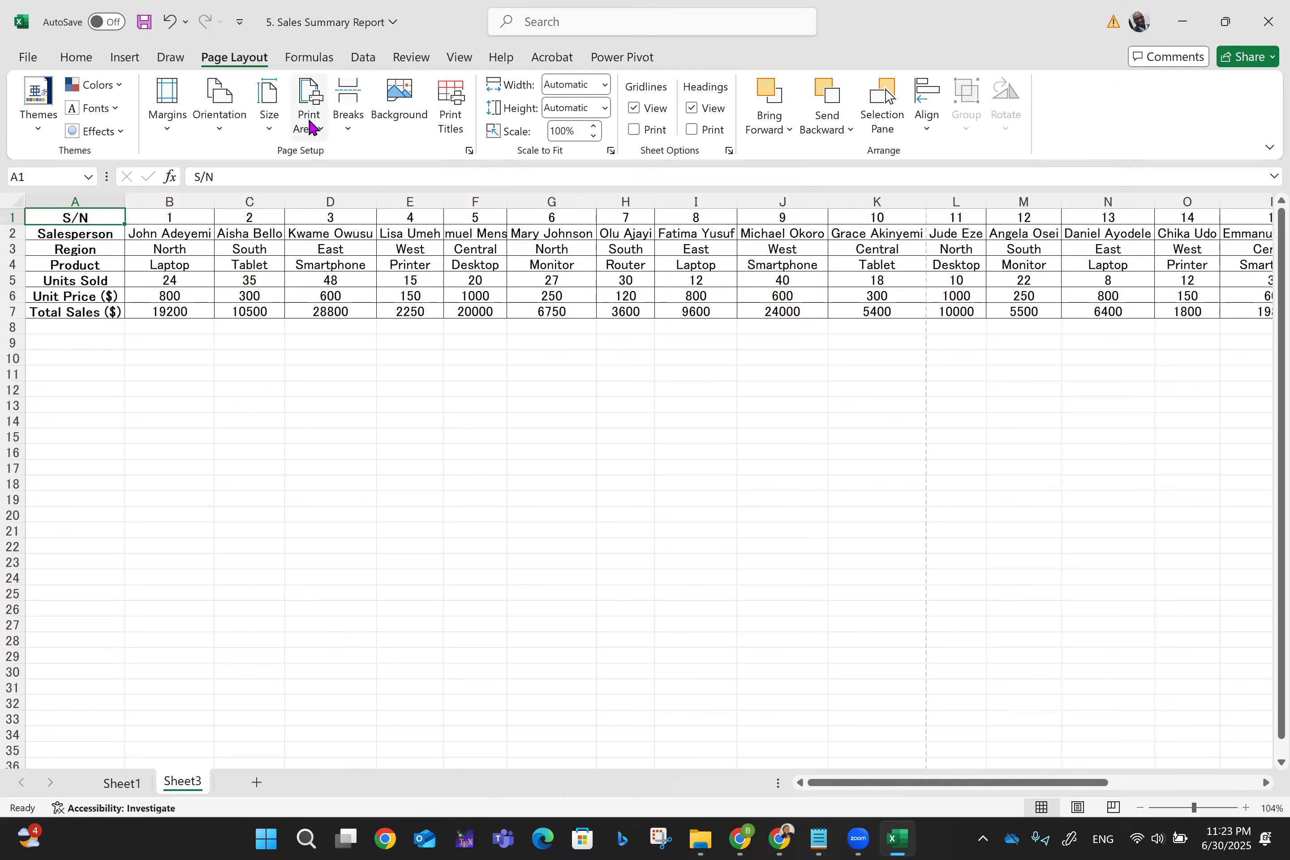
- Select Sheet3's table A1:U7 and make it the print area
key(ctrl+shift+End)
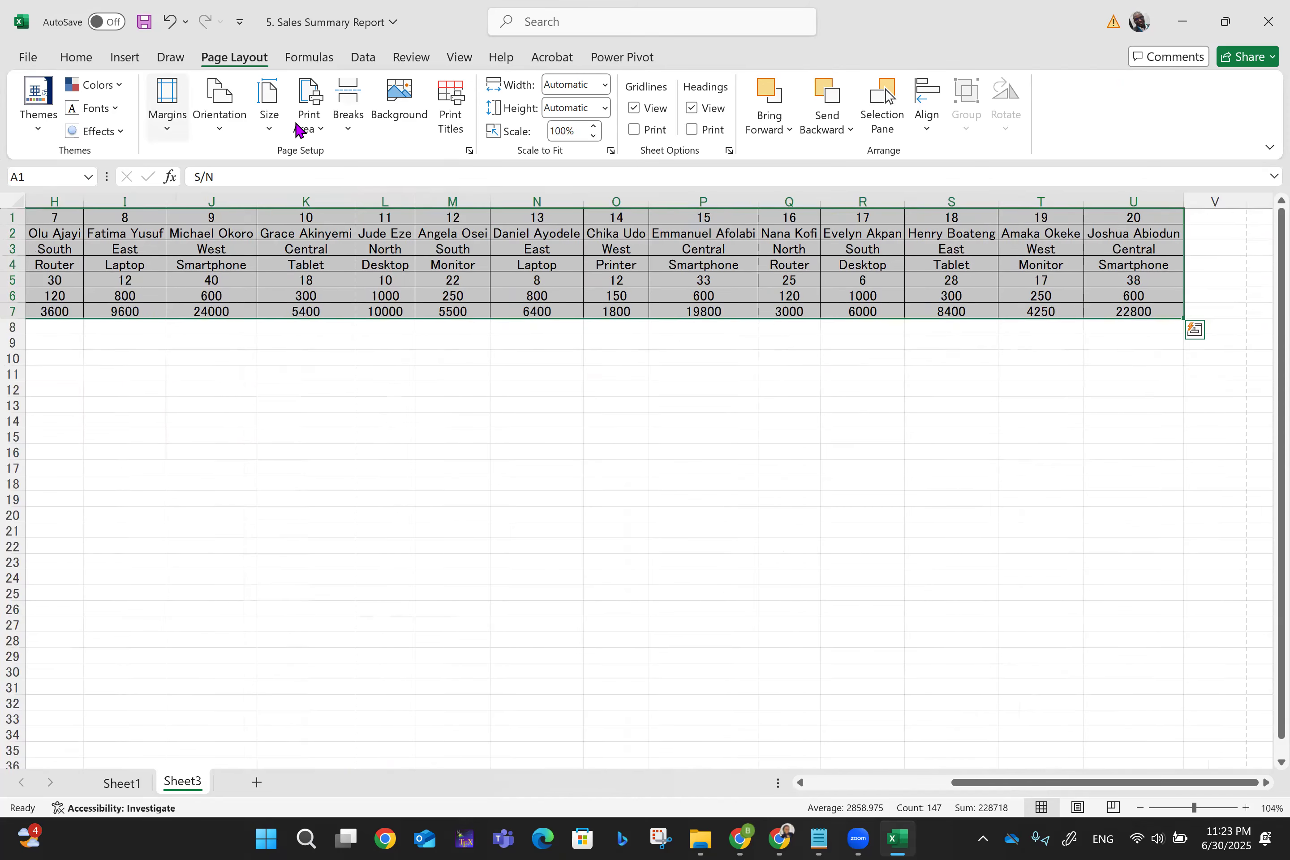
click(309, 128)
click(362, 159)
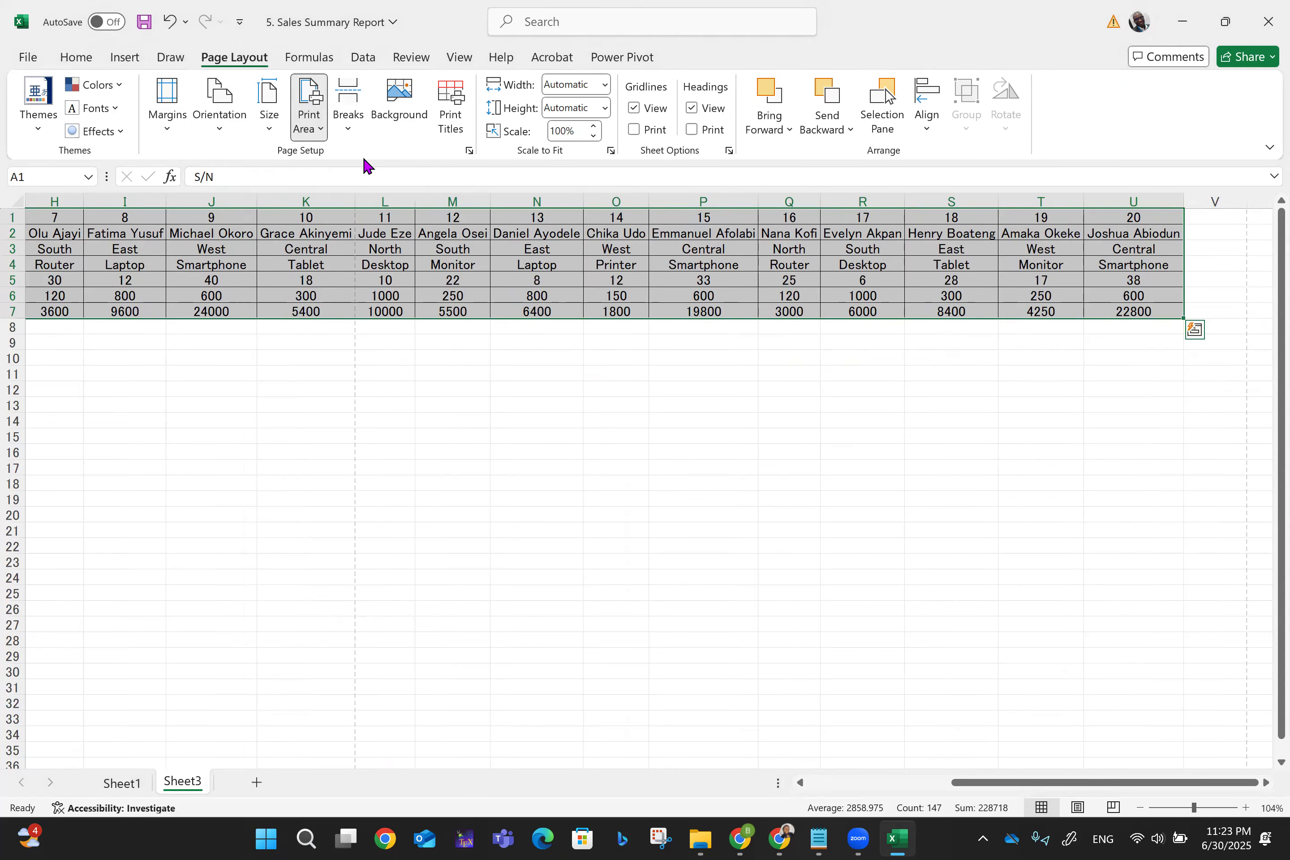
- Show the print preview of Sheet1's sales table
click(126, 786)
key(ctrl+p)
click(1002, 484)
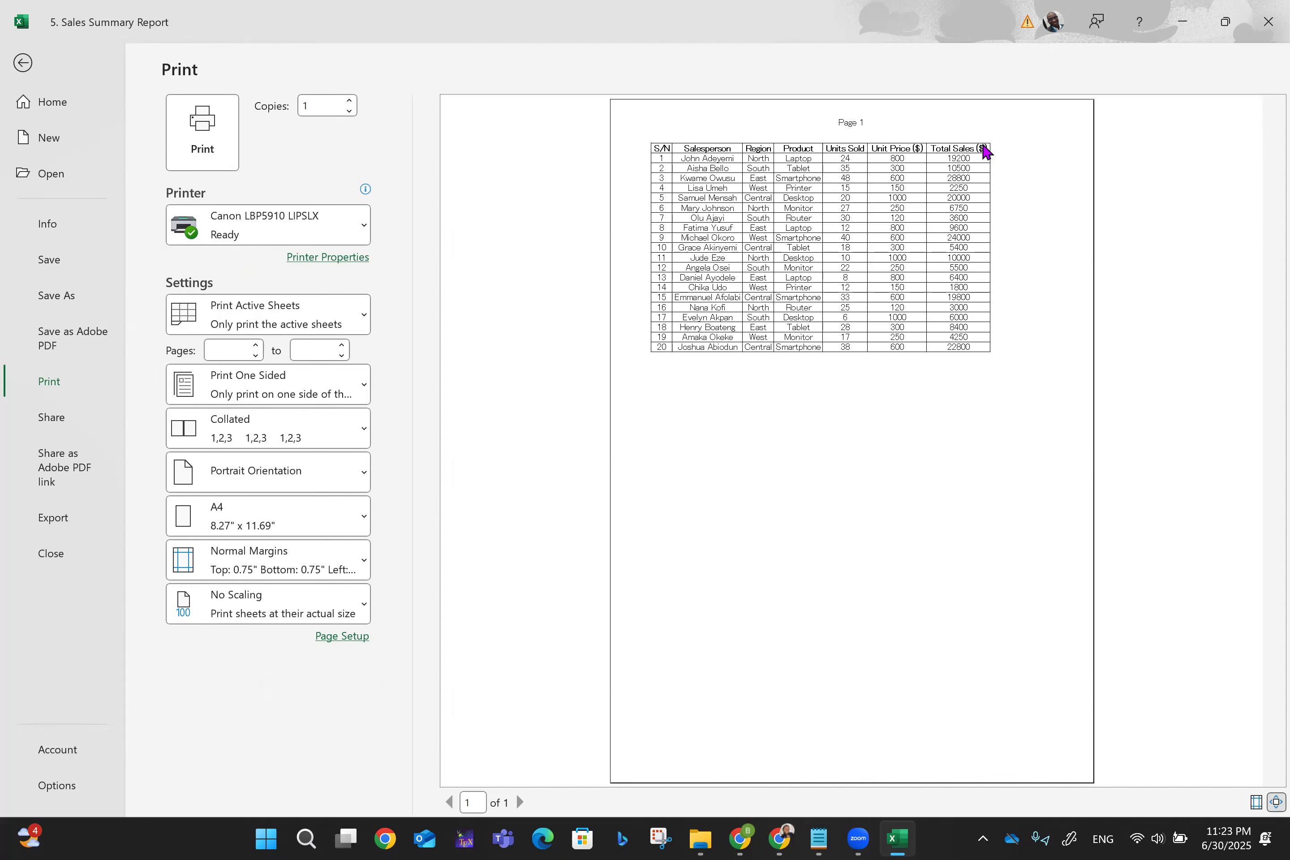
click(334, 224)
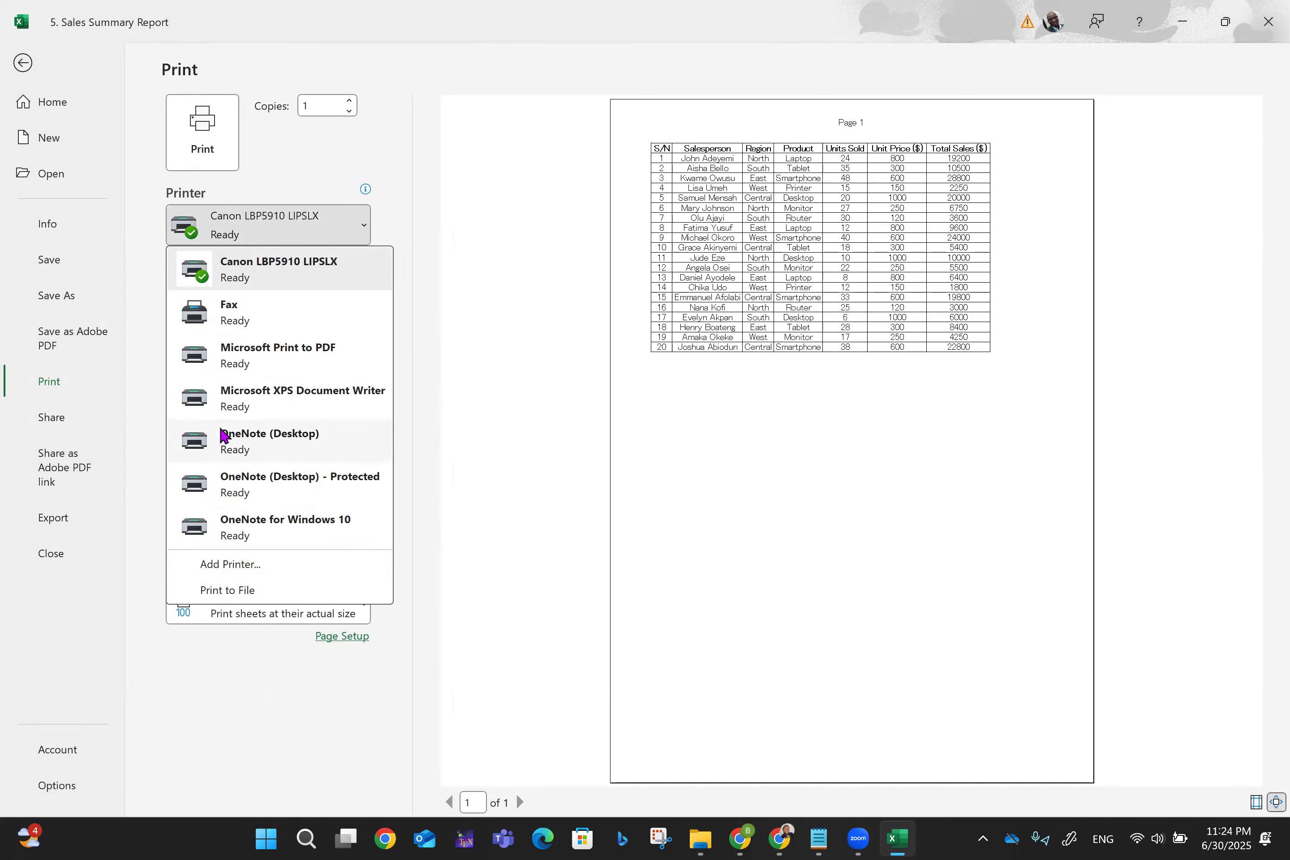
key(Escape)
click(363, 519)
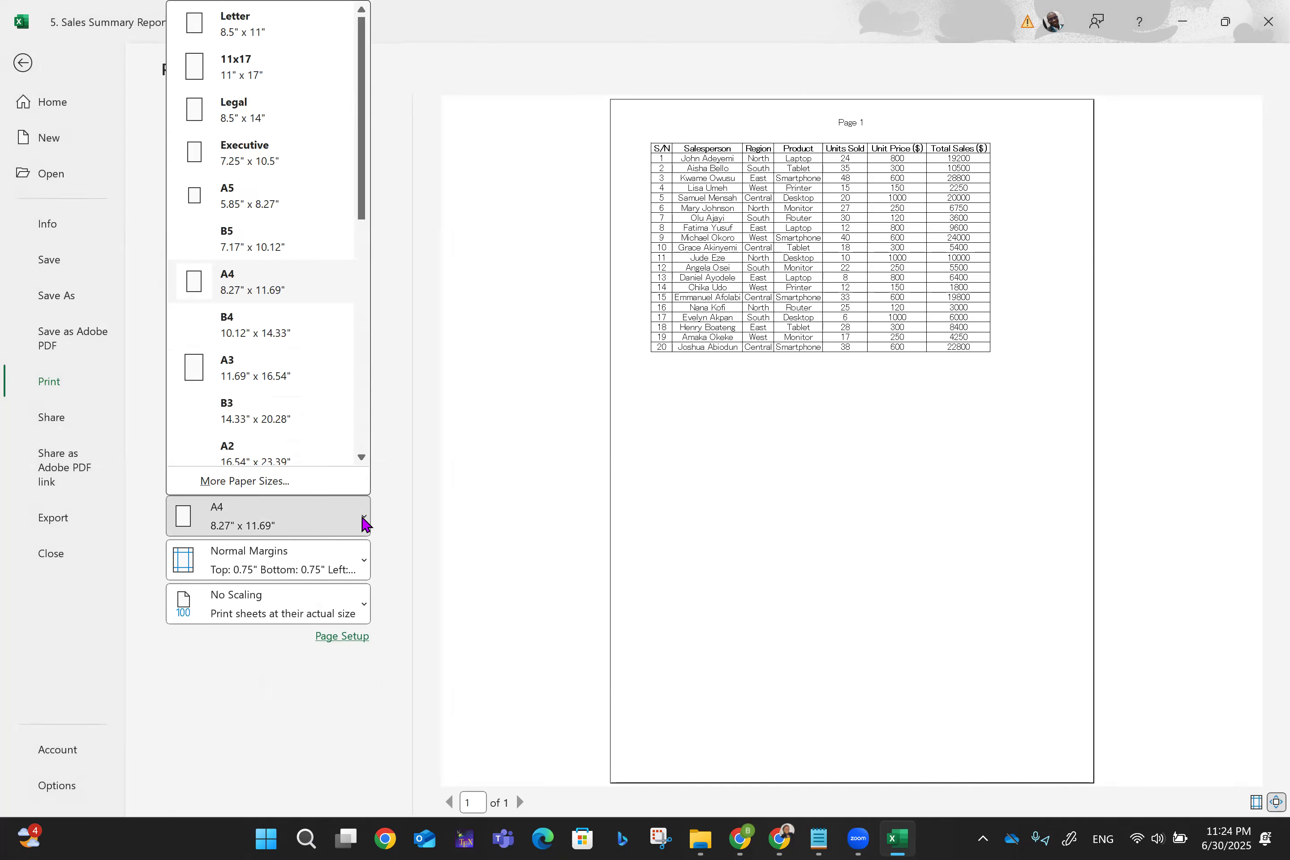
click(437, 437)
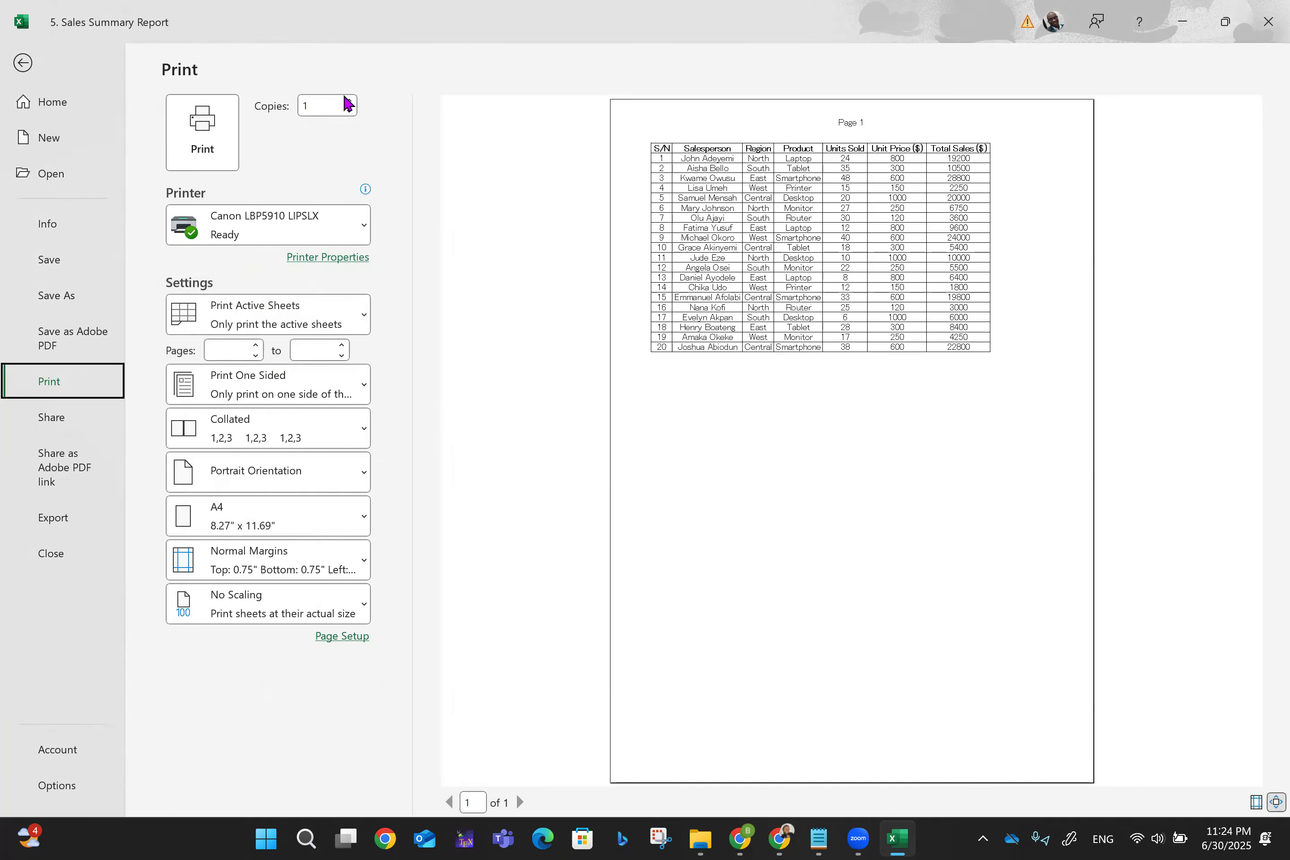
- Raise the copies to 4 and keep one-sided printing
click(349, 101)
click(349, 100)
click(349, 100)
click(360, 383)
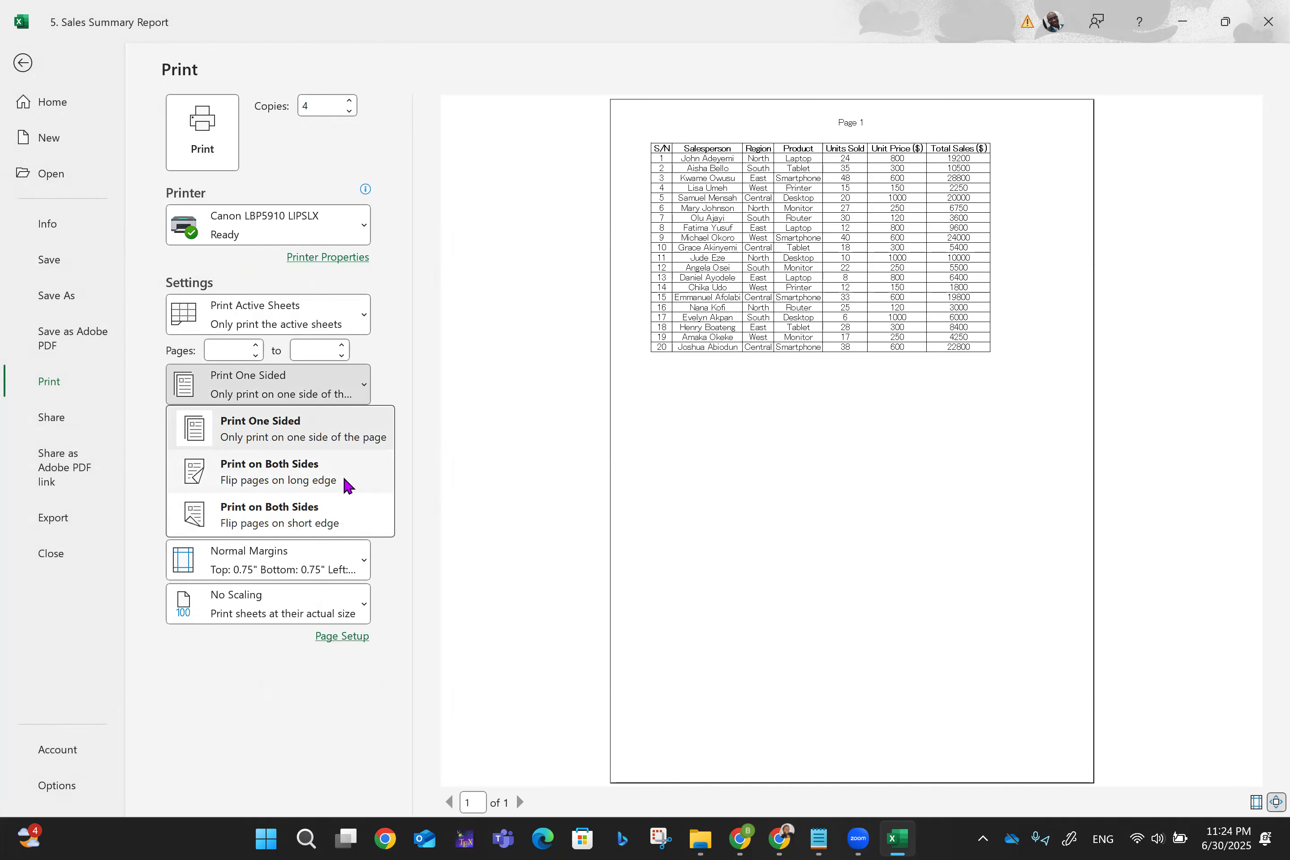
click(463, 444)
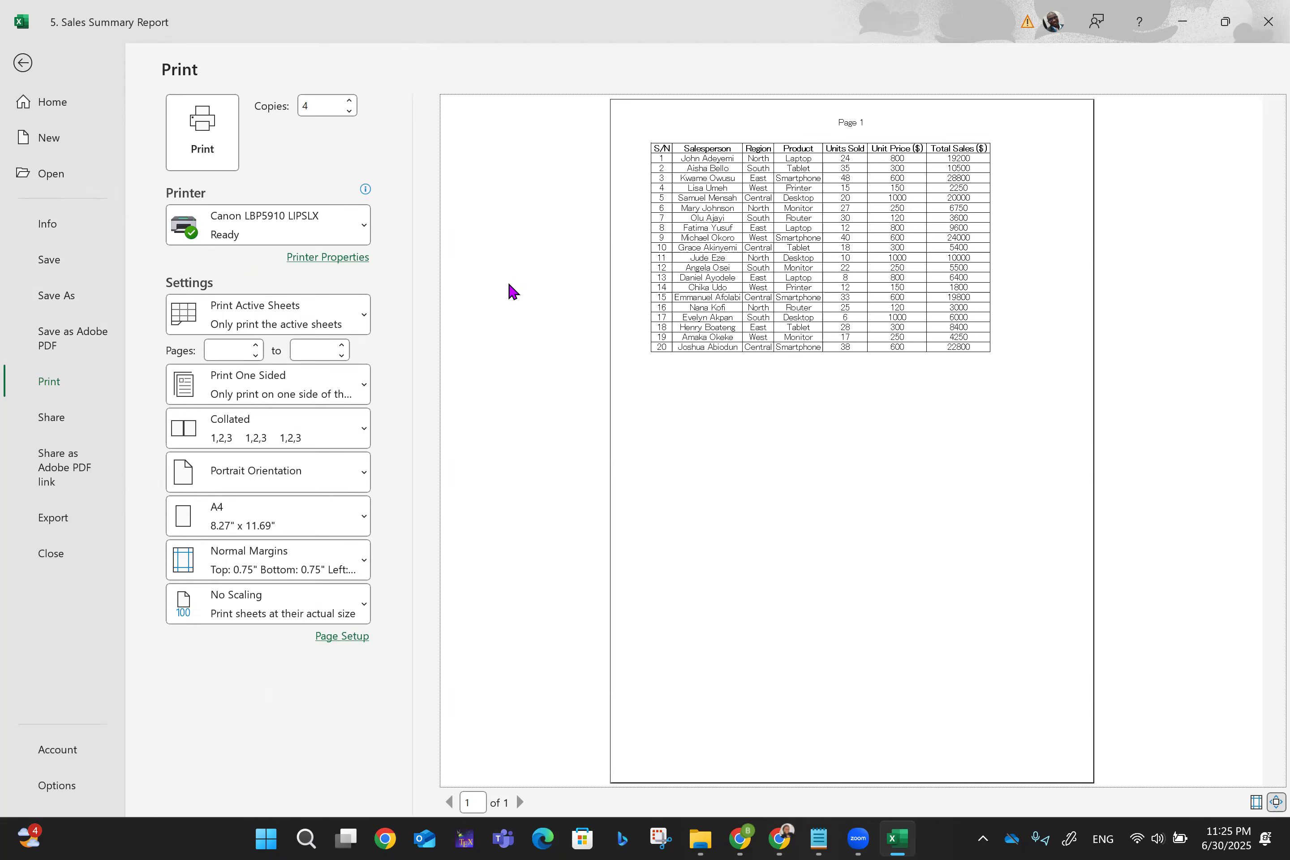
- Set the pages to print from 1 to 5, then return to the worksheet
click(220, 355)
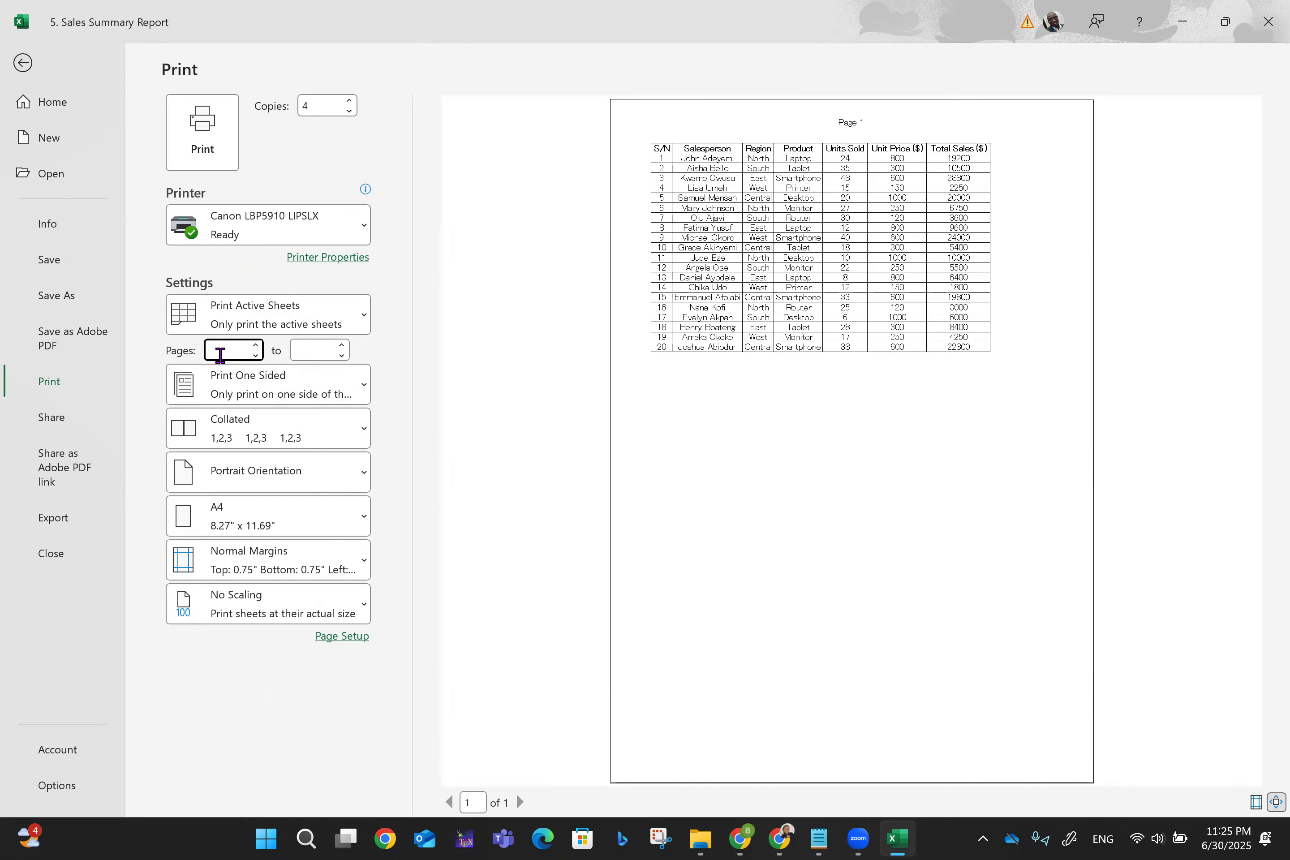
text(1)
click(297, 351)
text(5)
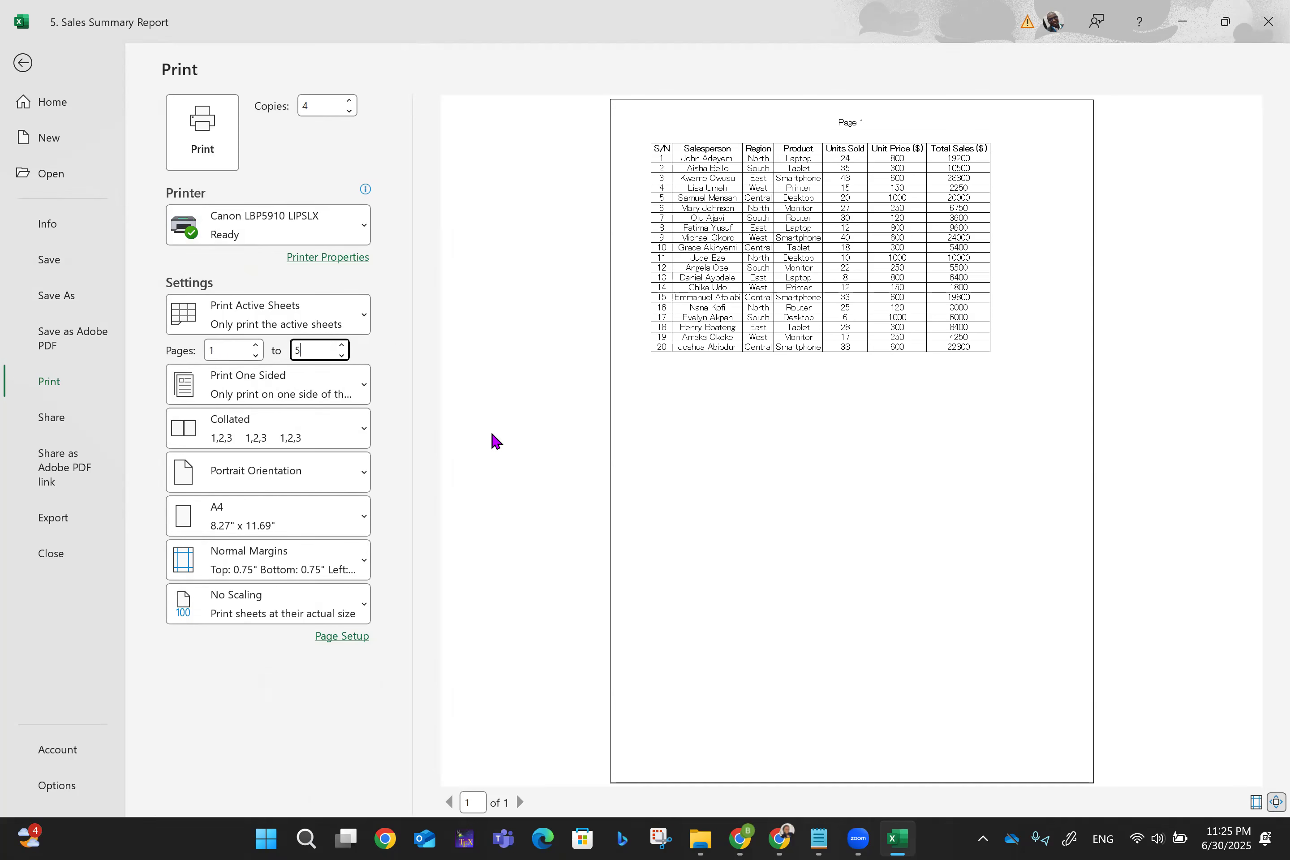
mouse_move(251, 207)
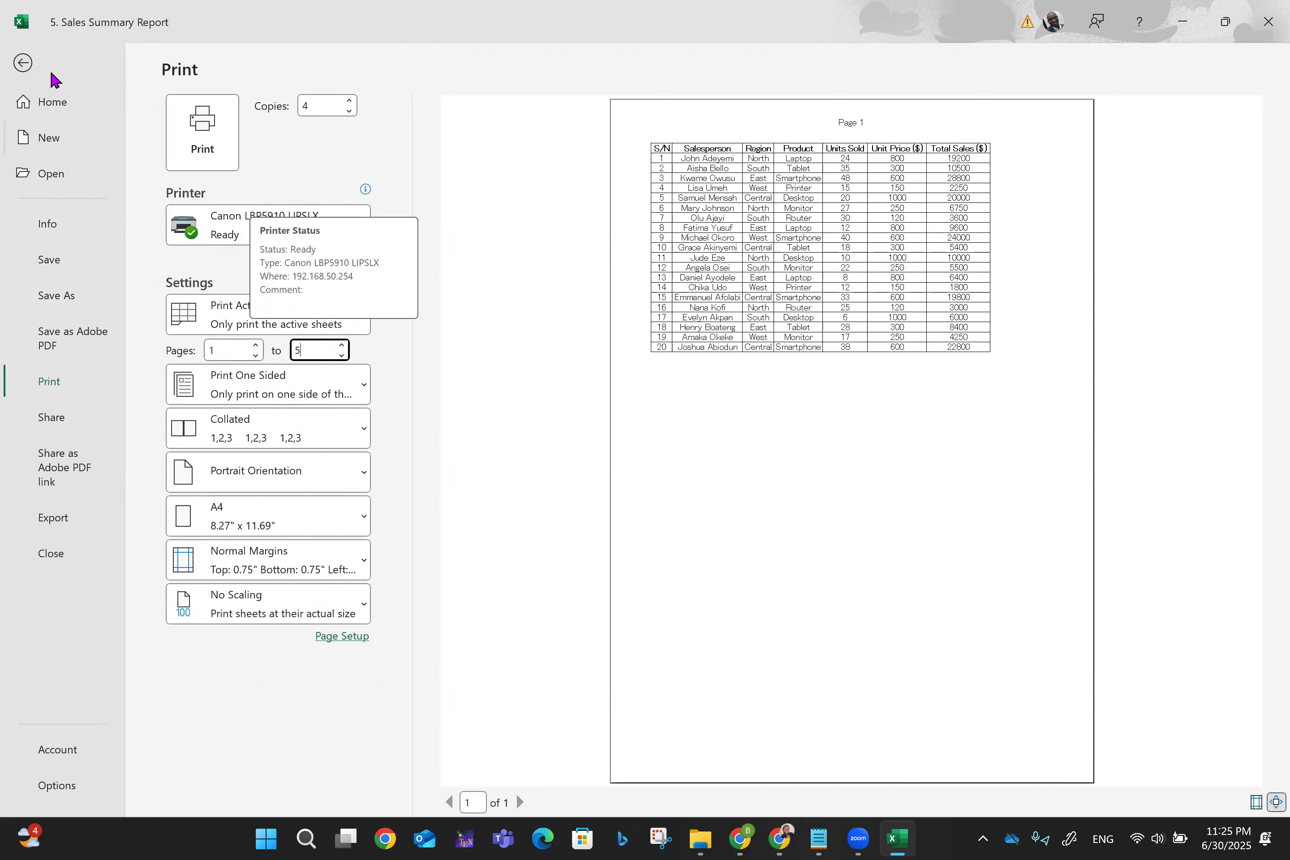
click(23, 62)
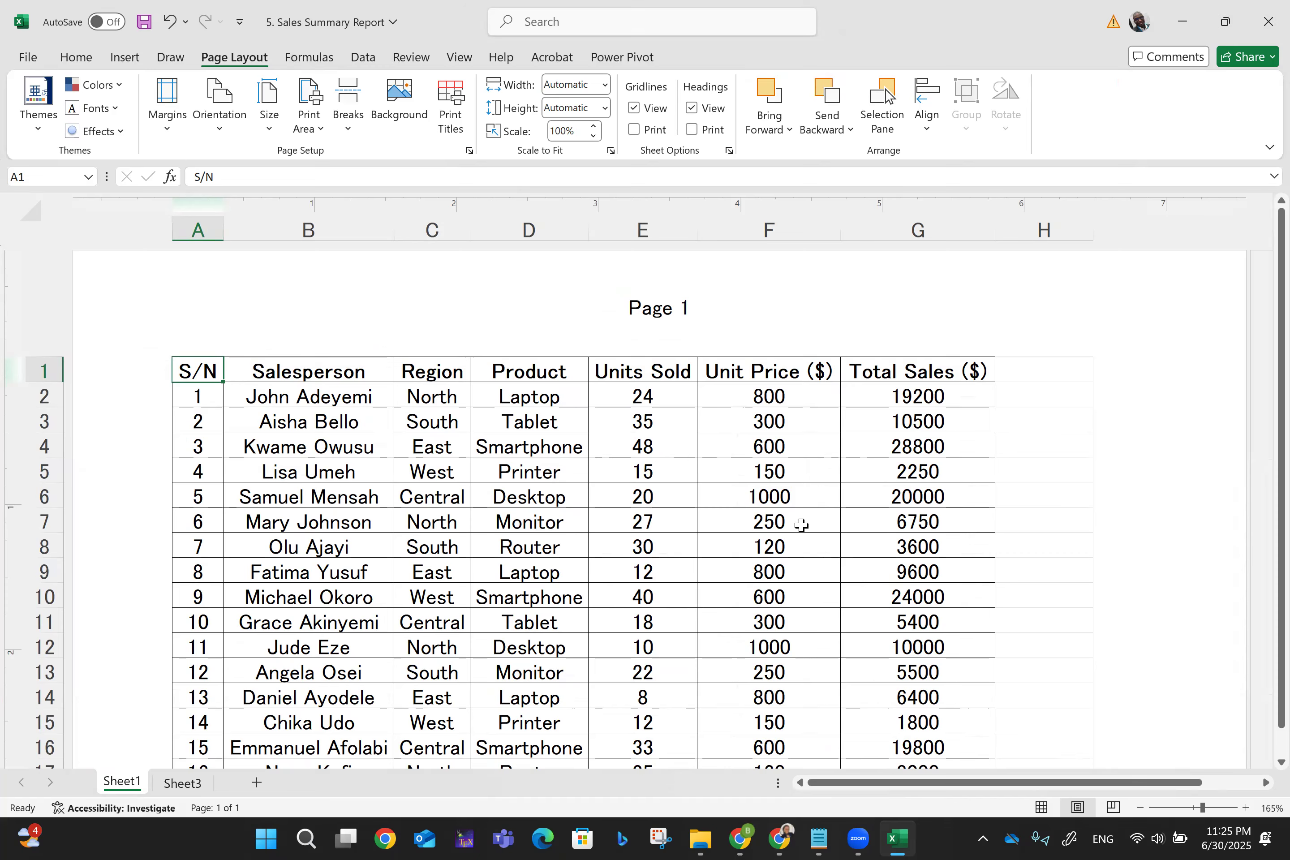
scroll(805, 525, down, 3)
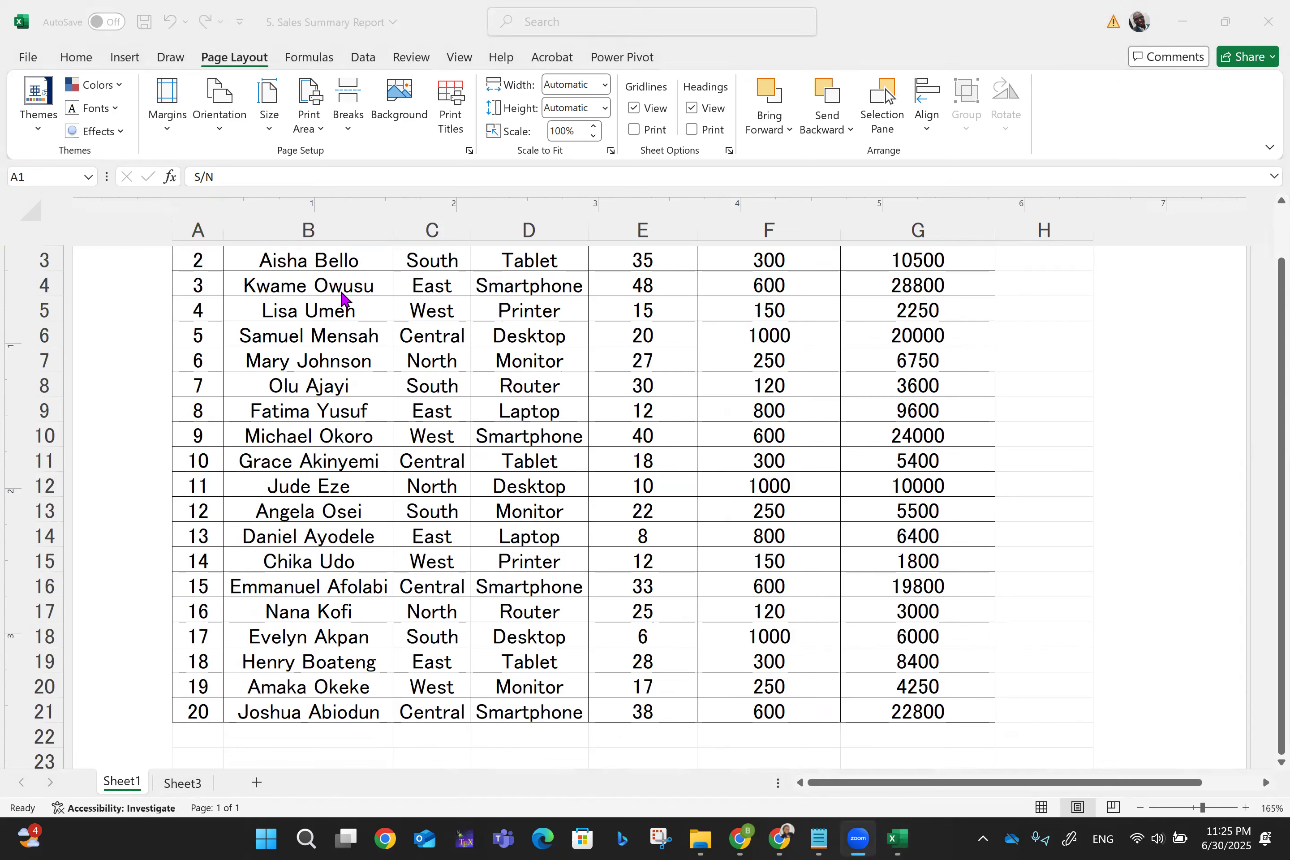
scroll(341, 293, right, 3)
scroll(341, 292, left, 3)
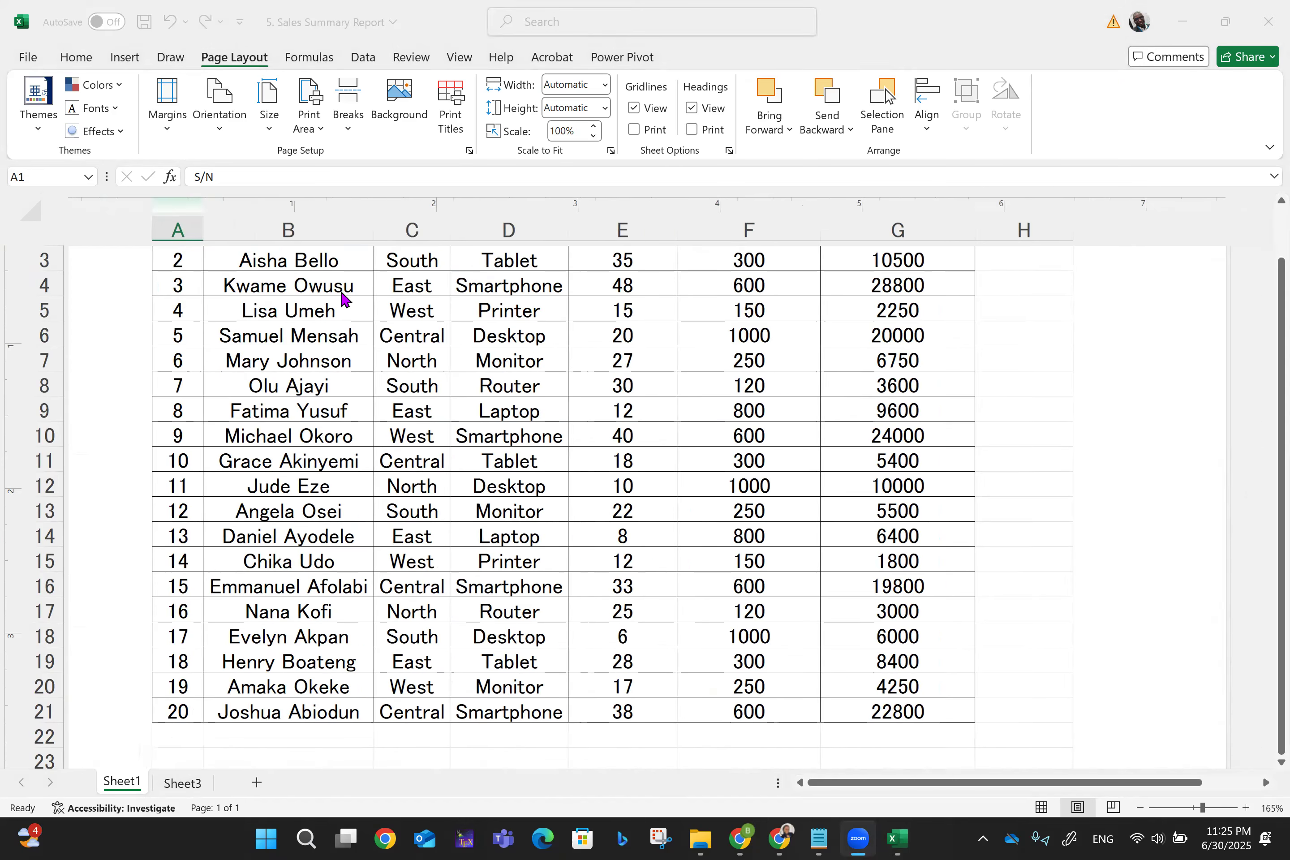
scroll(341, 293, up, 1)
scroll(342, 292, up, 3)
click(410, 57)
click(776, 107)
text(123)
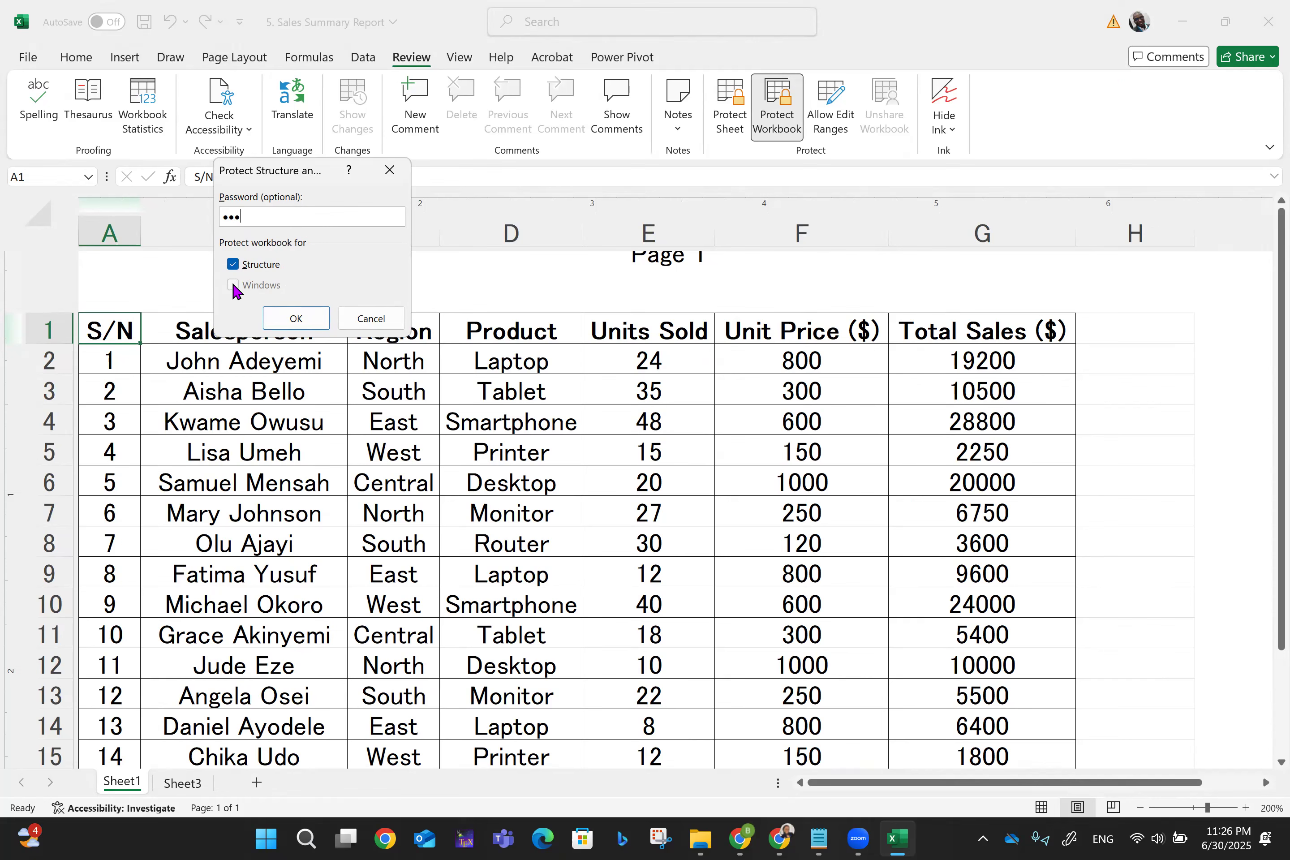
- Protect the workbook structure with a password, confirm the password, then close the workbook window
click(261, 266)
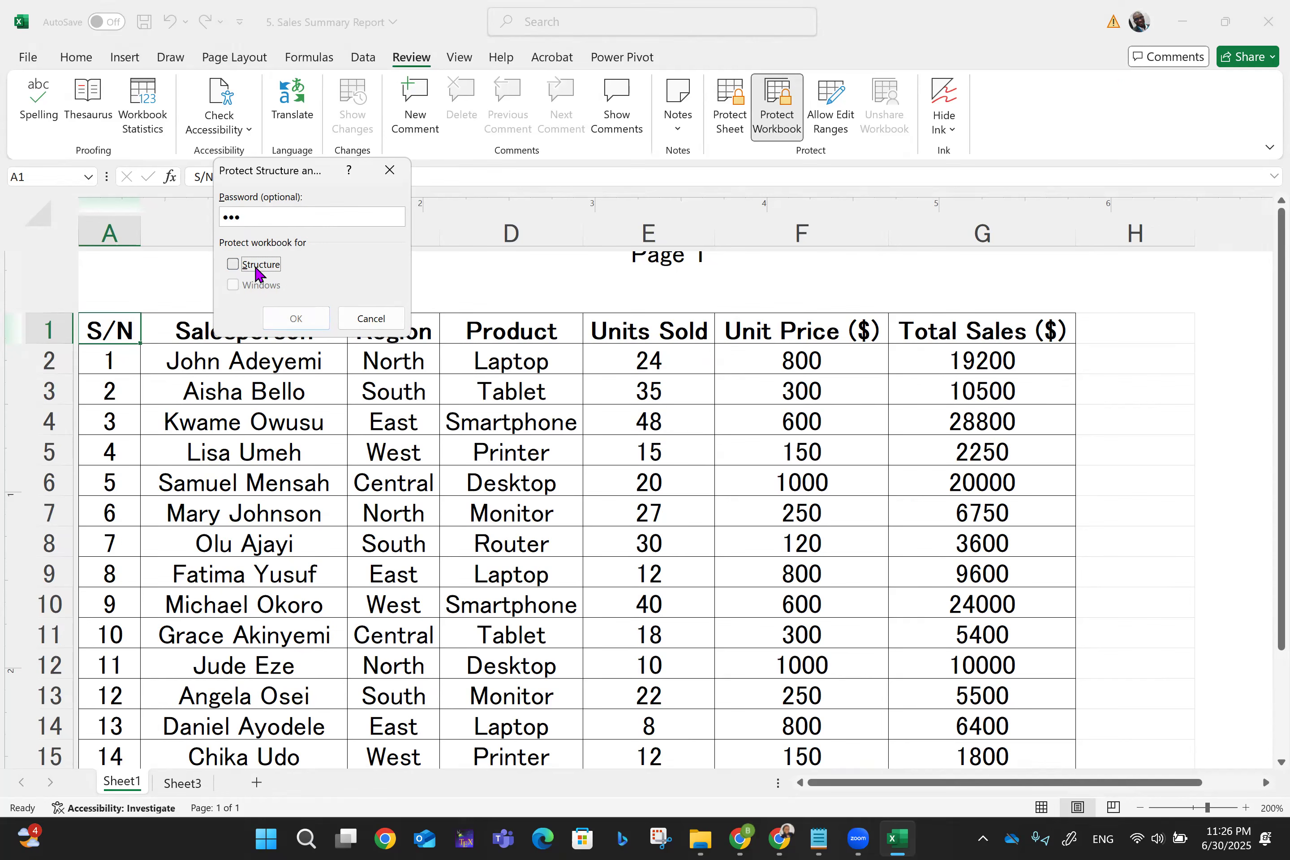
click(237, 271)
click(298, 320)
text(123)
click(335, 318)
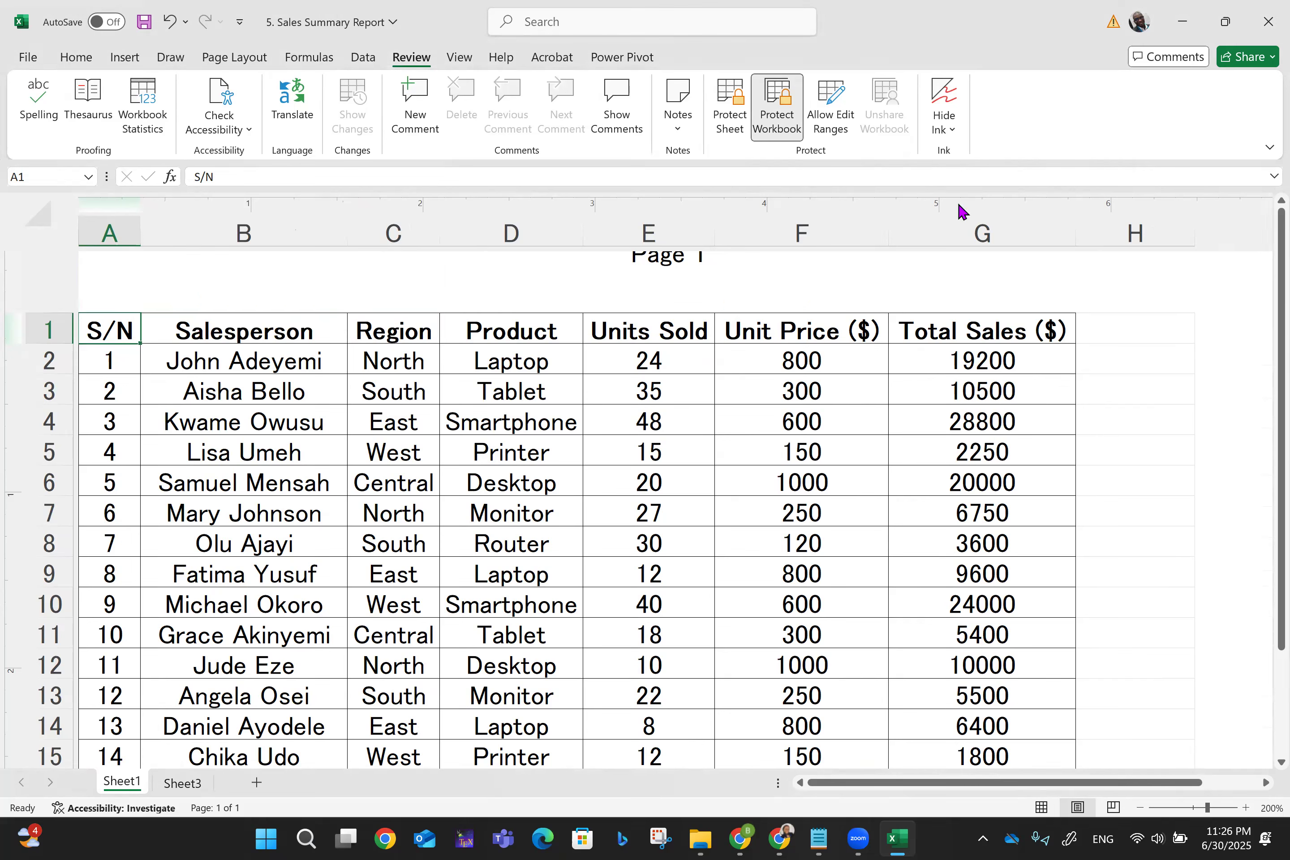
click(1268, 21)
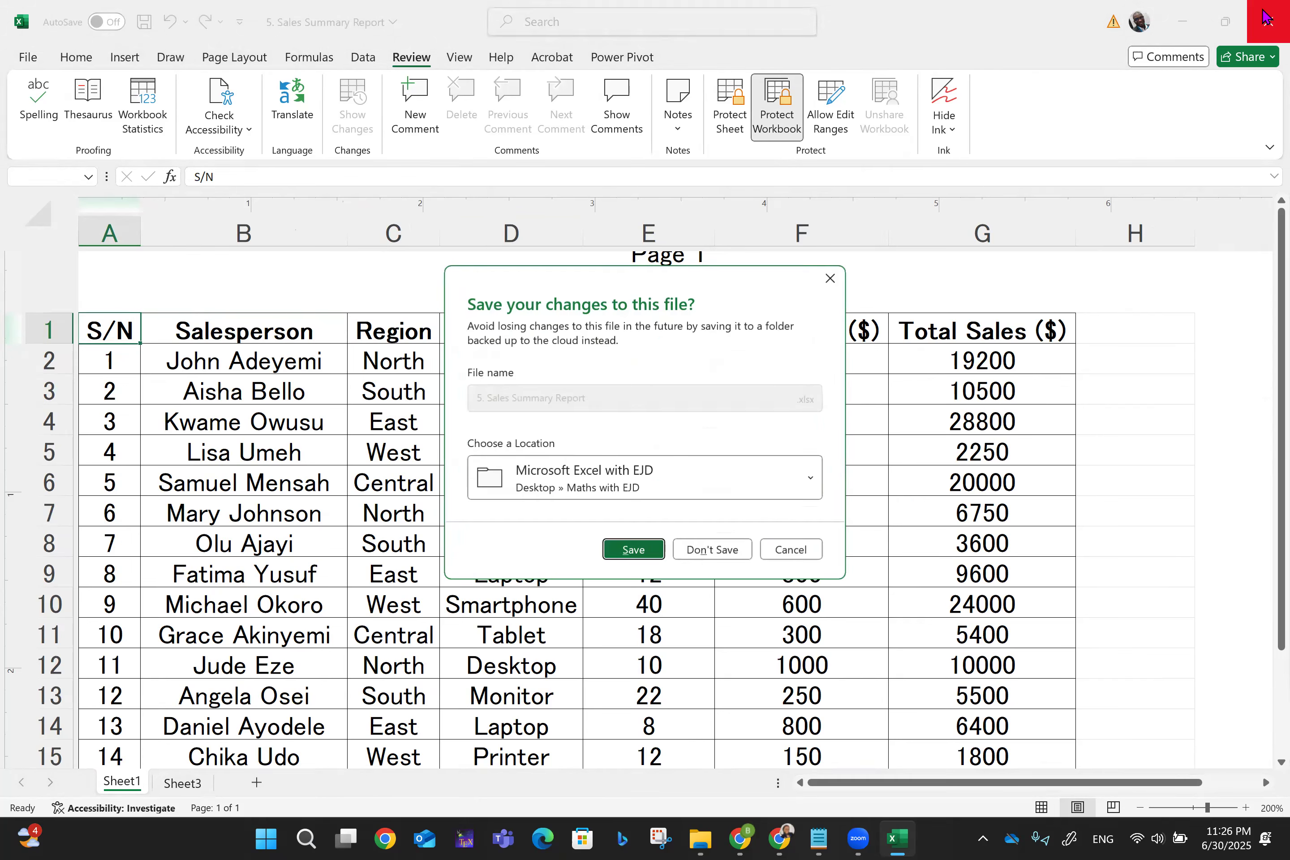
- Save the changes, then try editing cells B3, E1 and D5 on Sheet1
click(638, 557)
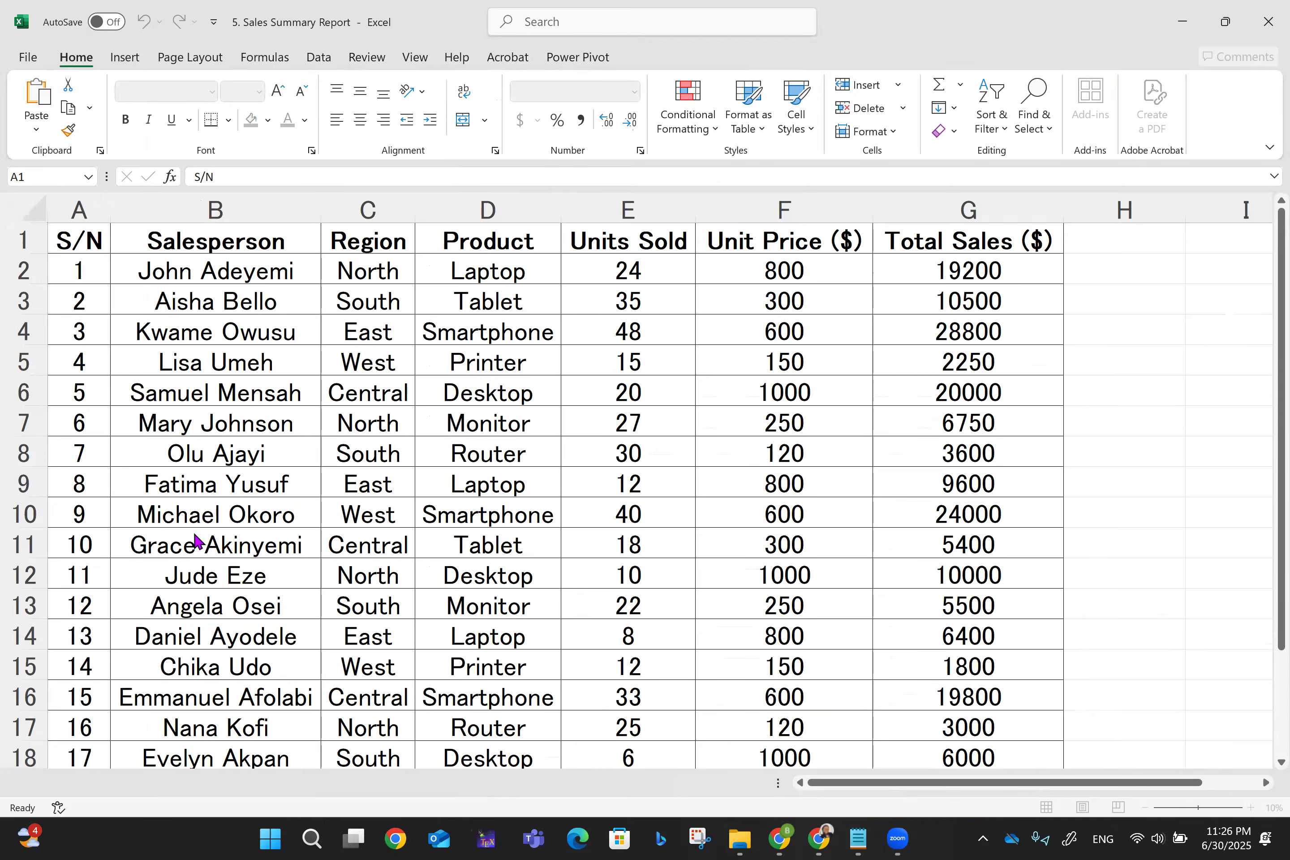
double_click(356, 468)
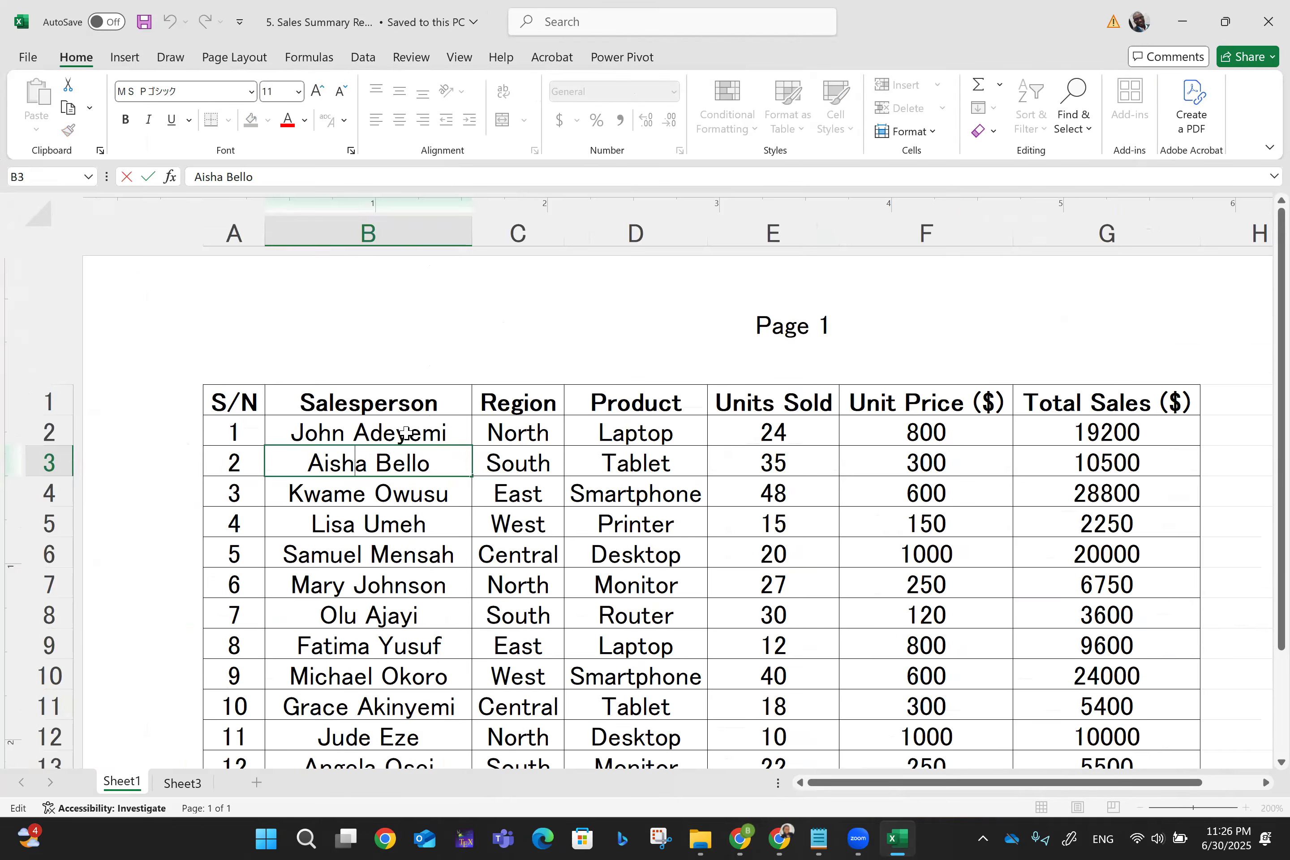
click(716, 411)
click(637, 522)
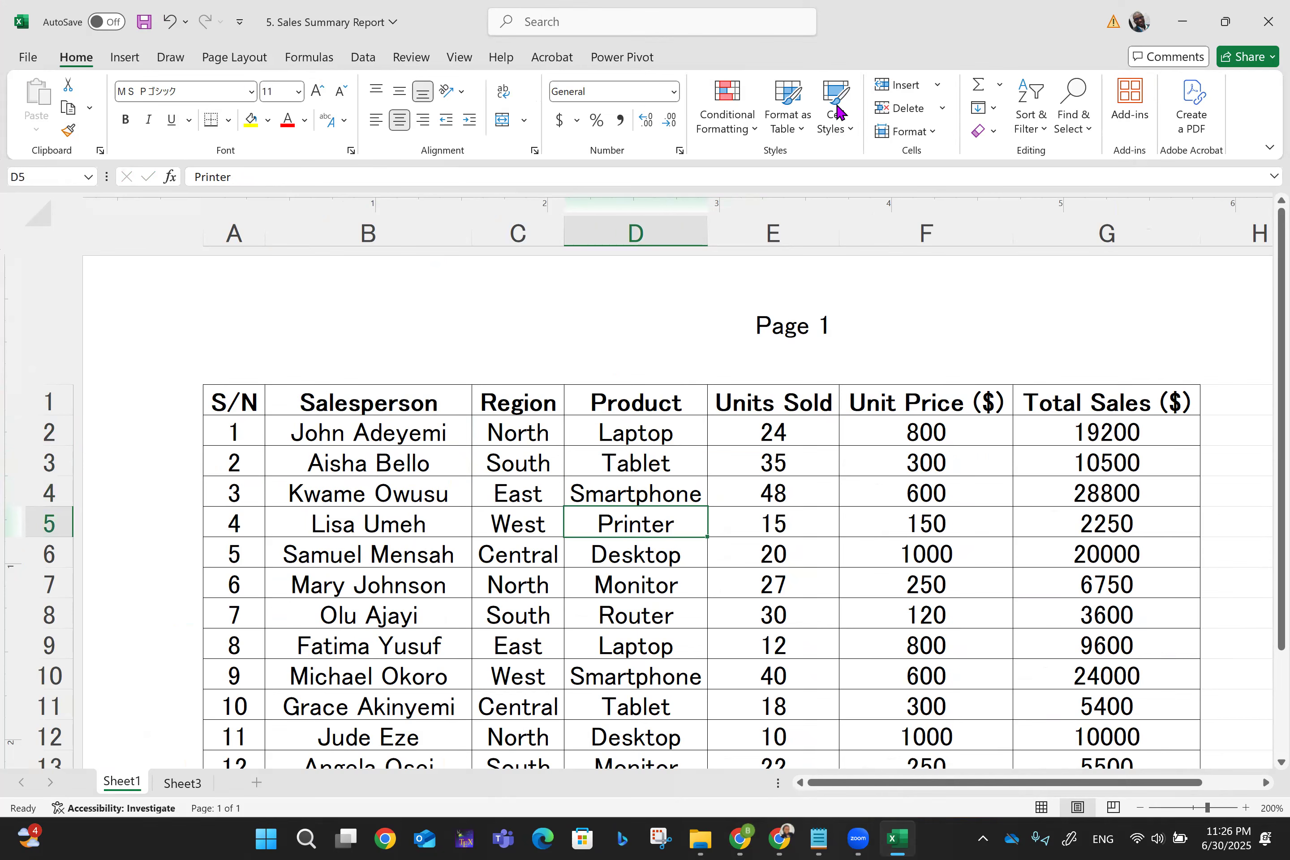
click(457, 58)
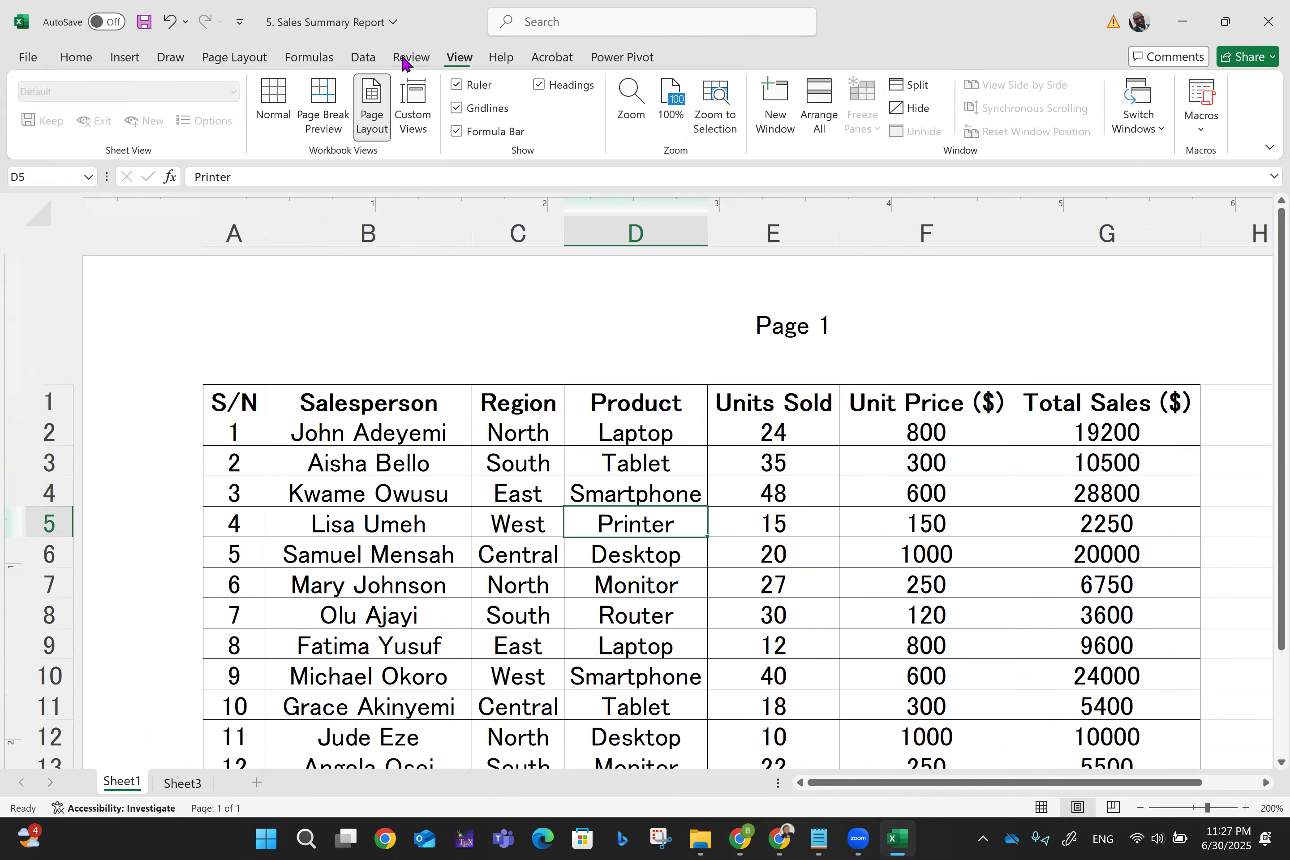
click(360, 61)
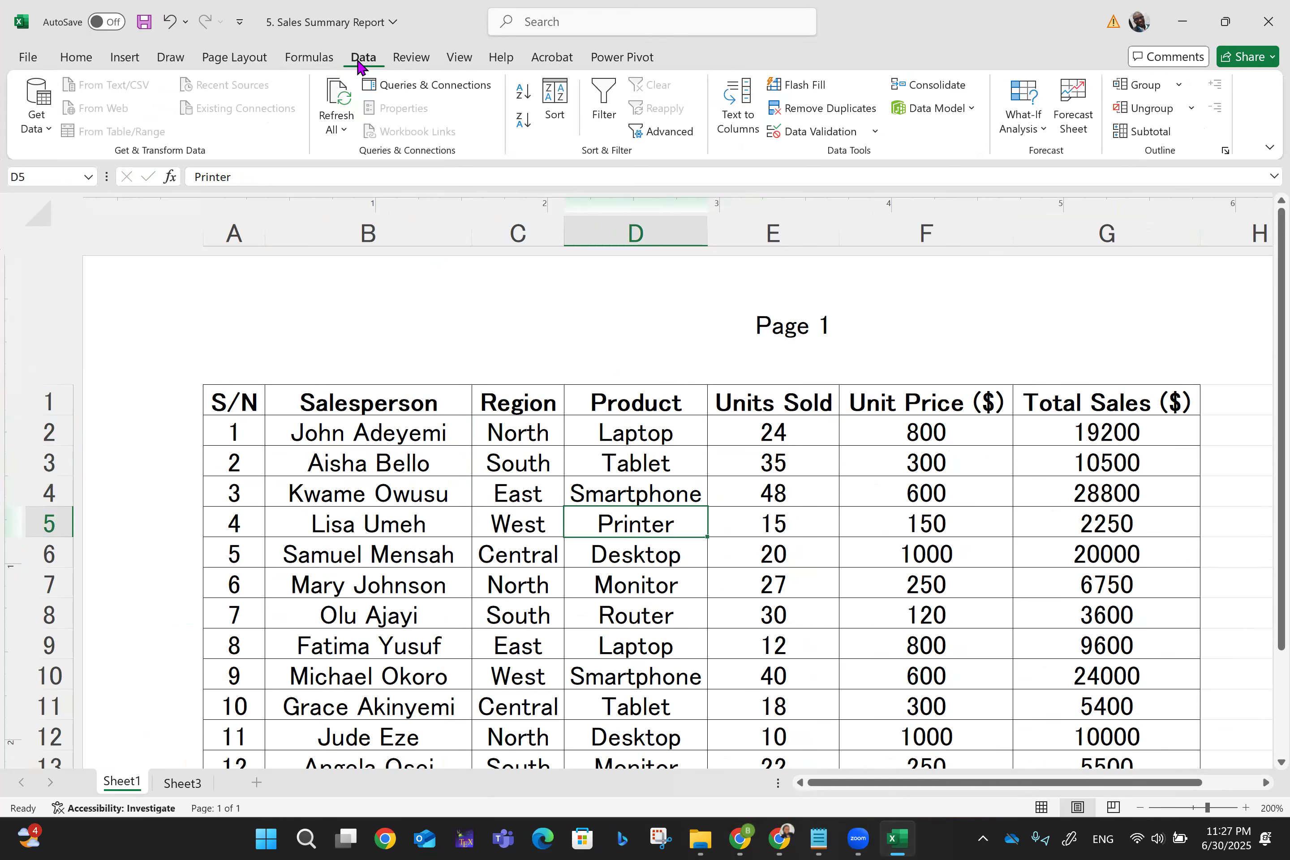
click(408, 61)
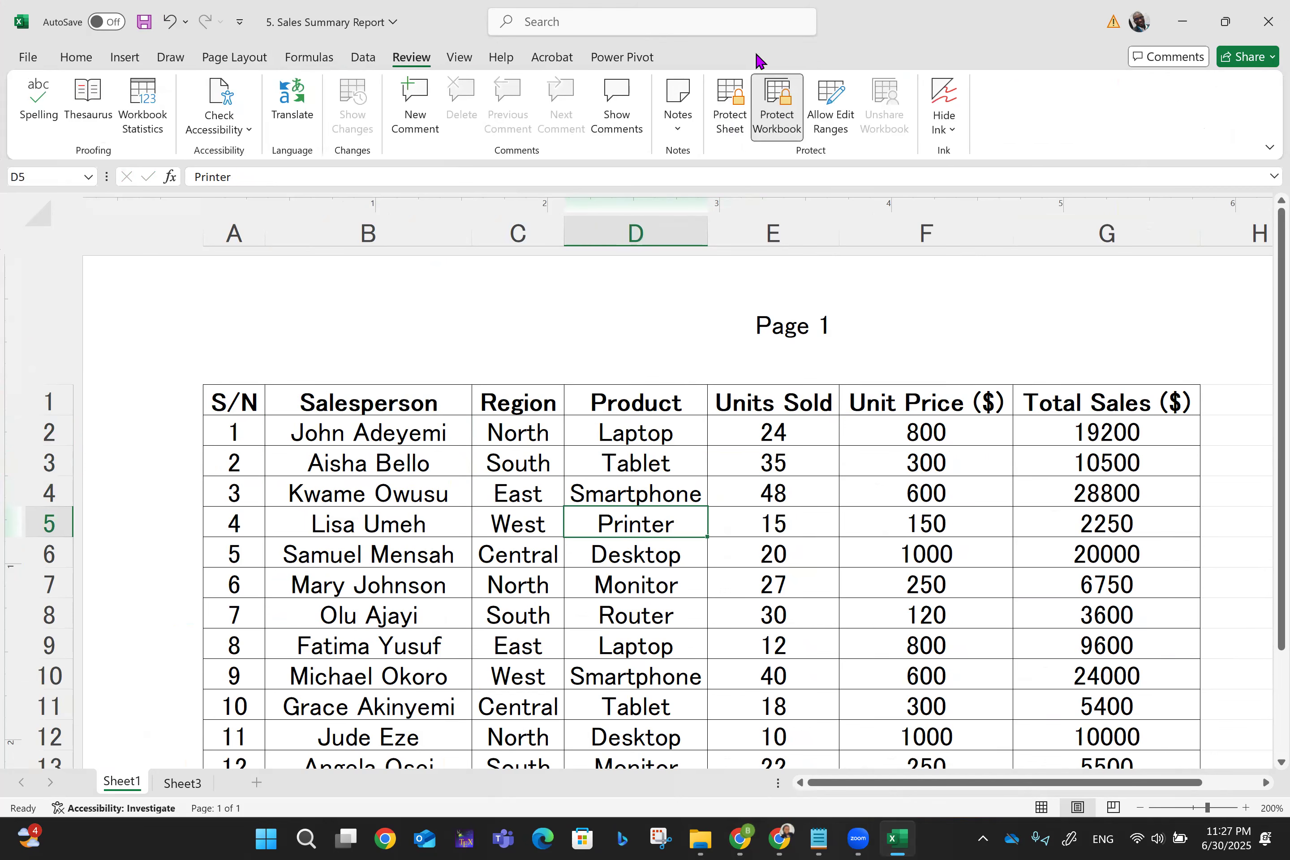
click(726, 102)
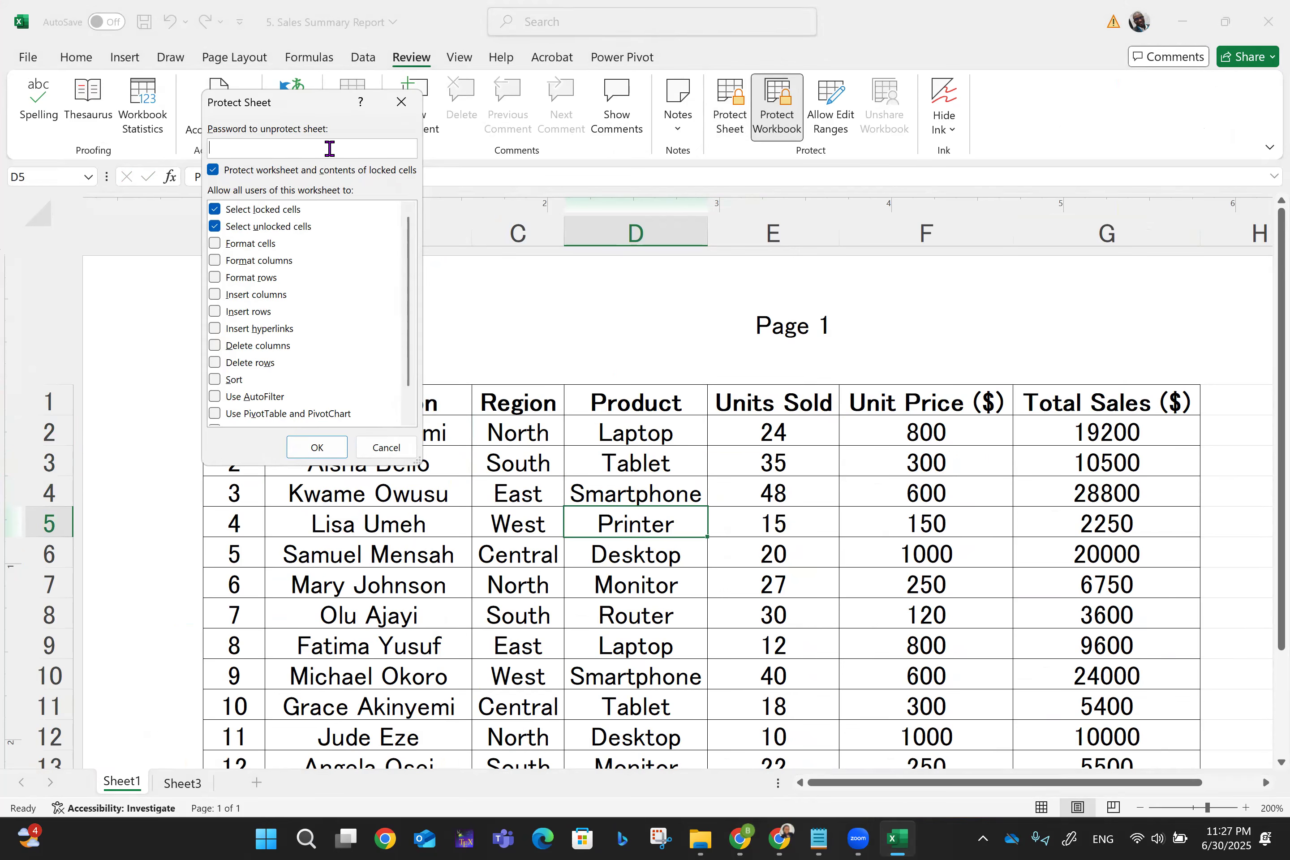
click(401, 102)
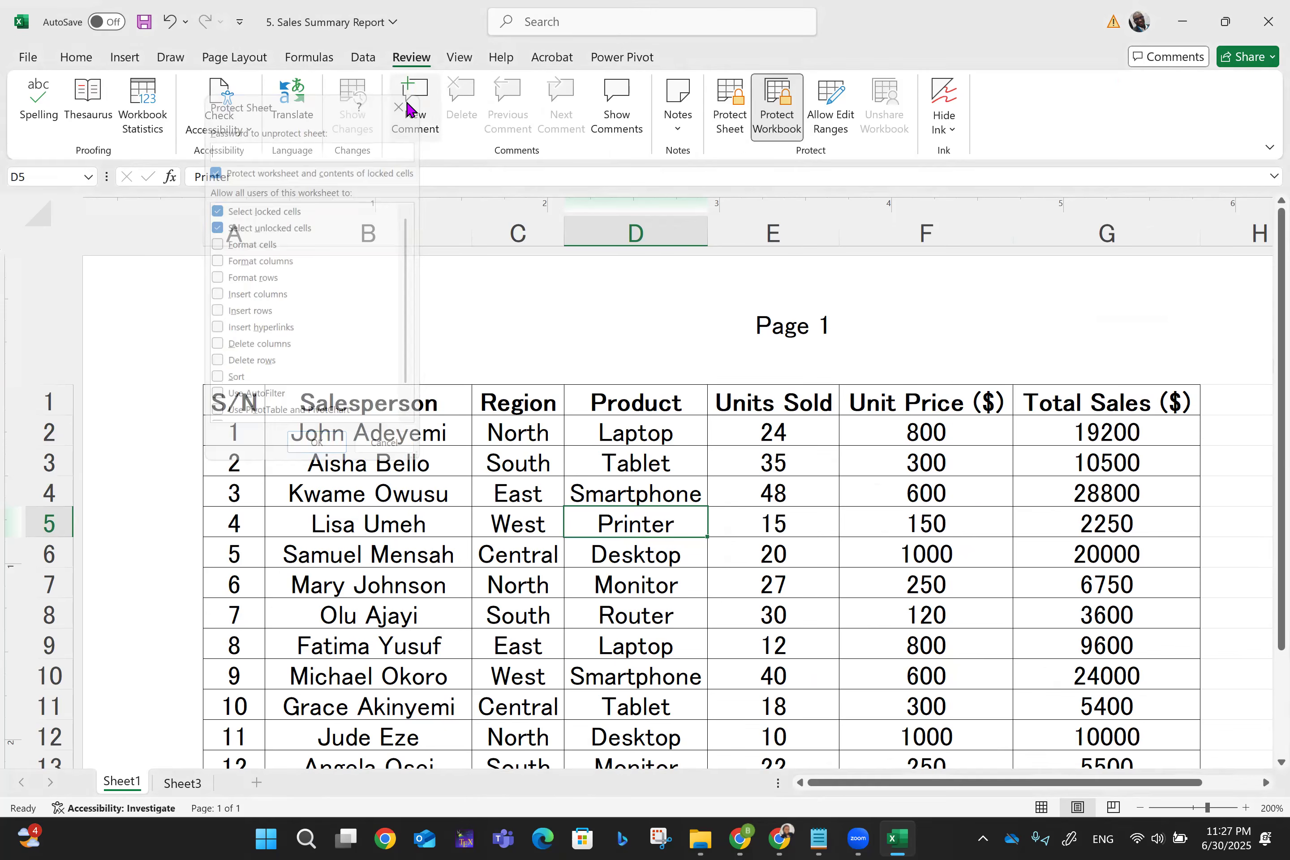
double_click(335, 398)
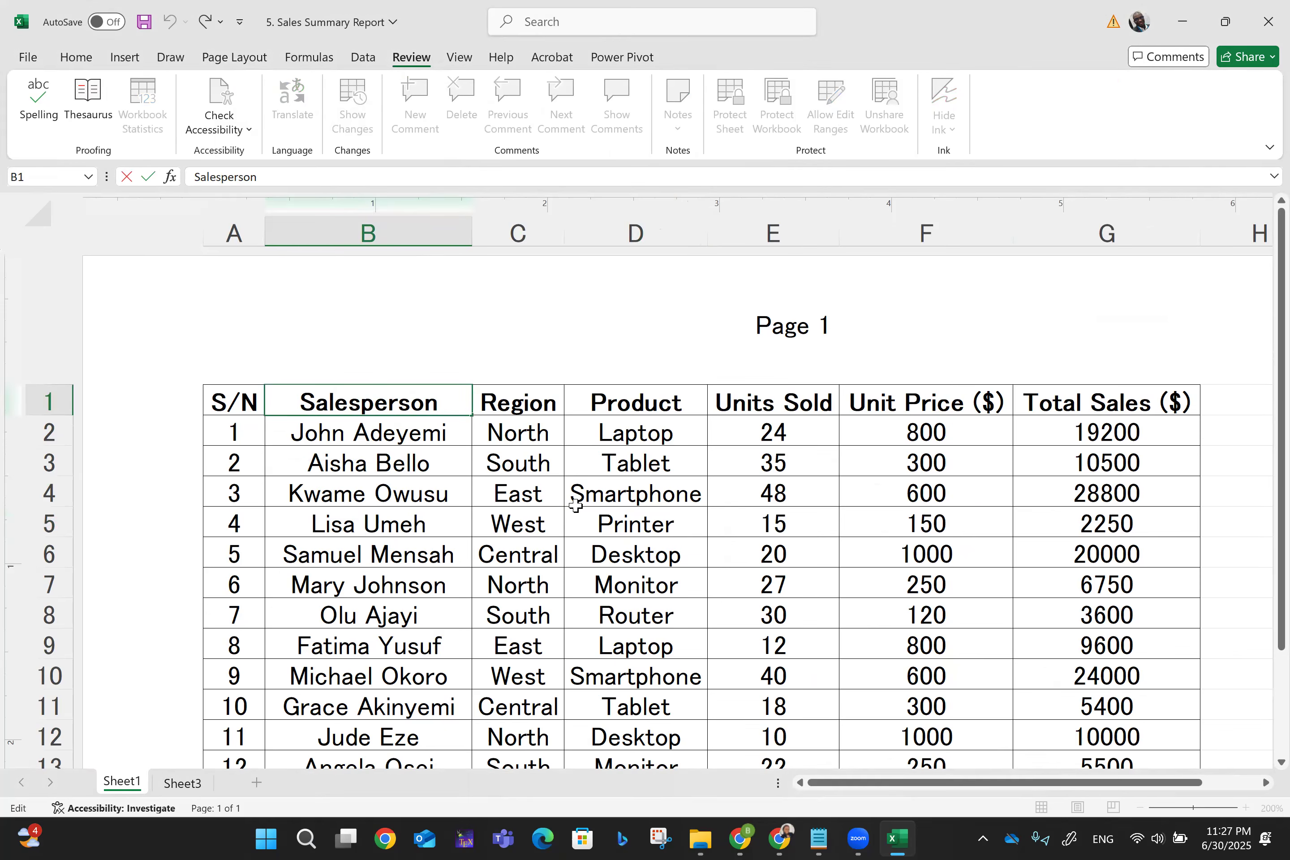
click(1125, 435)
double_click(1125, 435)
scroll(771, 339, down, 5)
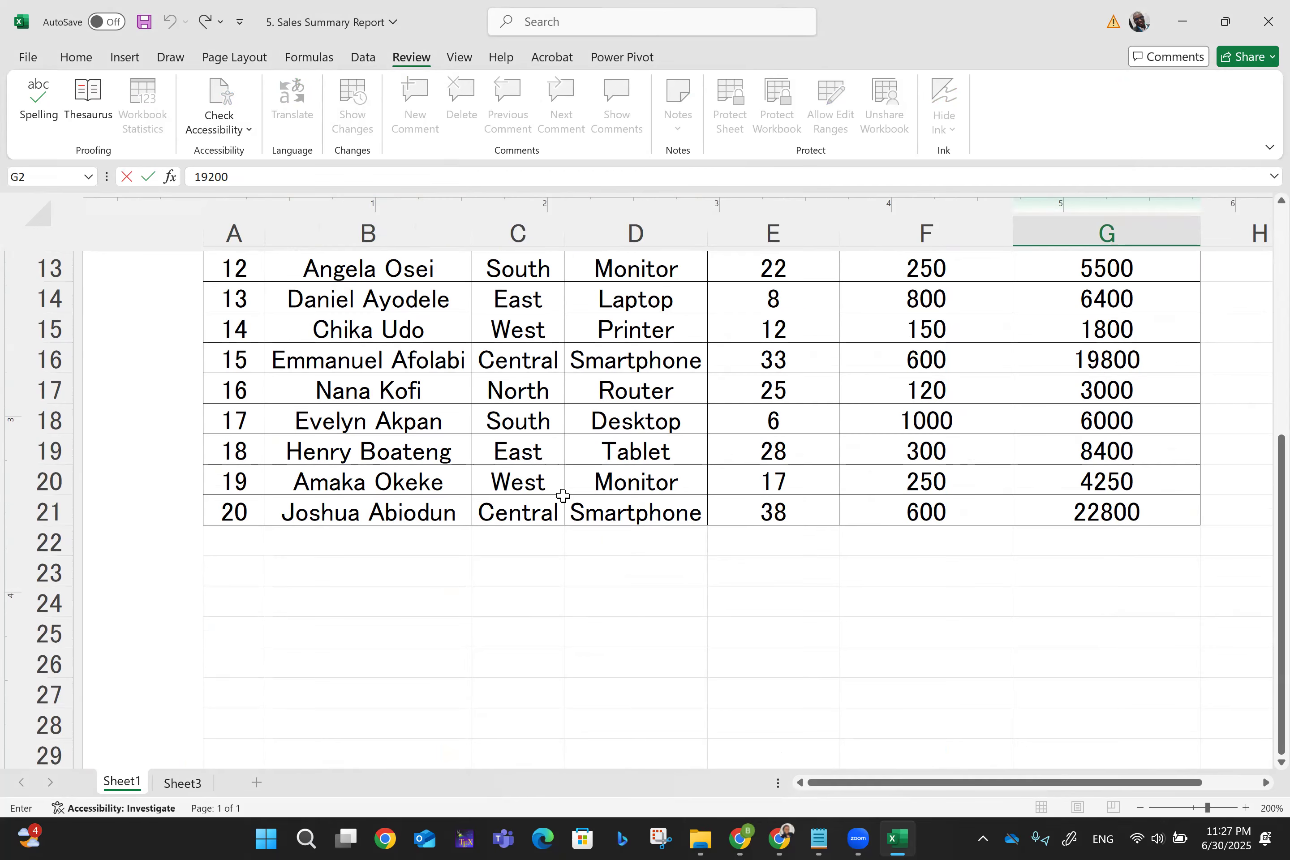
click(356, 66)
scroll(772, 499, up, 5)
click(182, 782)
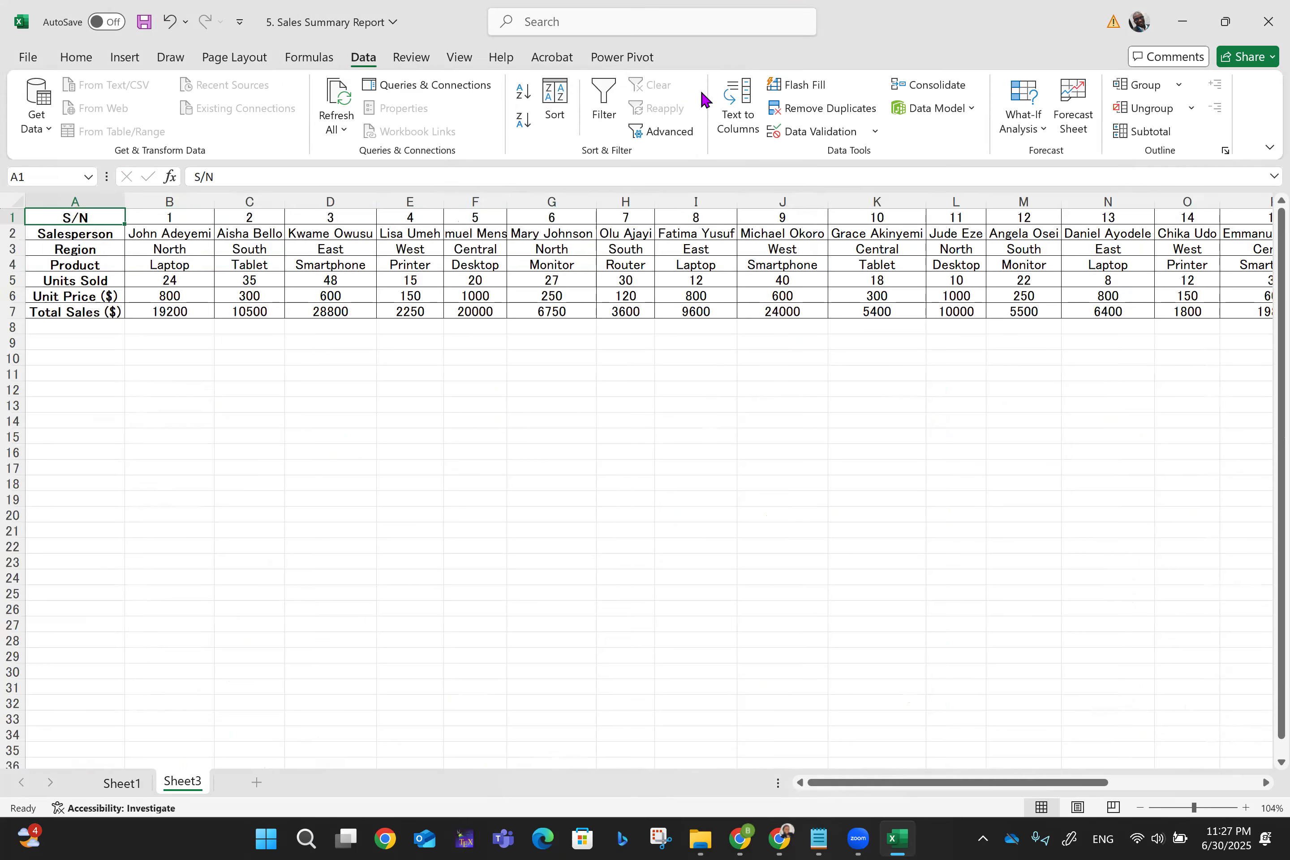
- Start Protect Sheet for Sheet3 and enter a three-character unprotect password
click(413, 58)
click(729, 105)
text(•••)
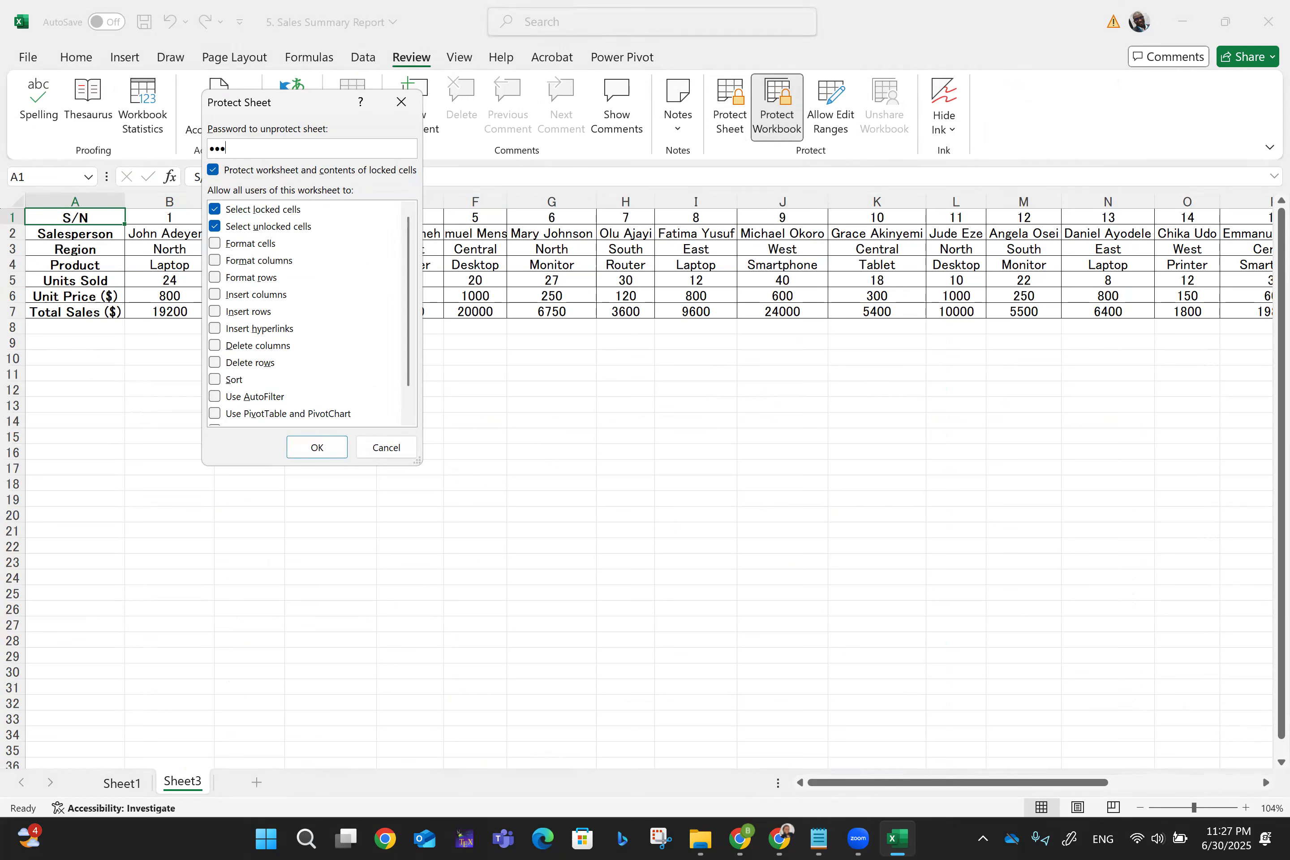
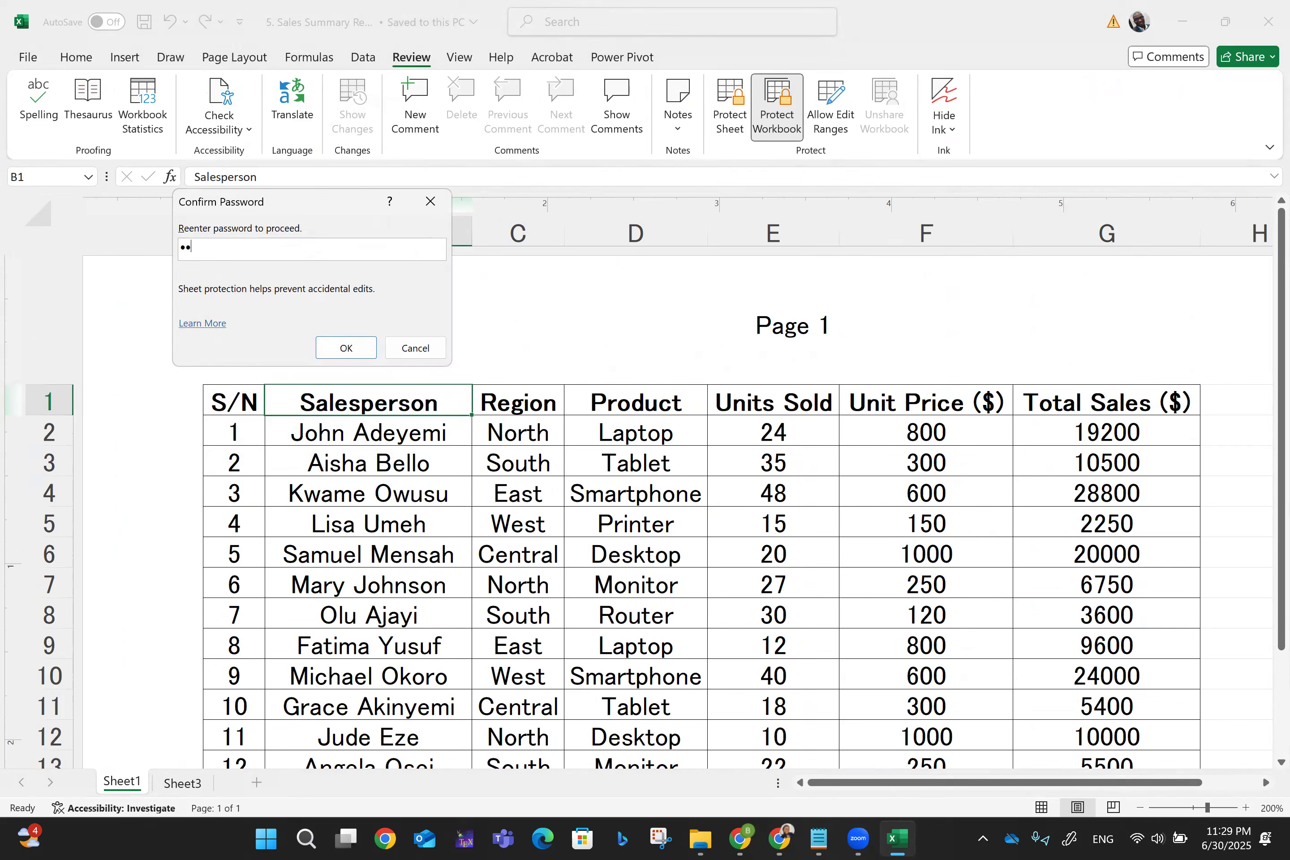
- Submit the mismatched confirmation, dismiss the 'not identical' warning, and return to the sheet password field
click(346, 347)
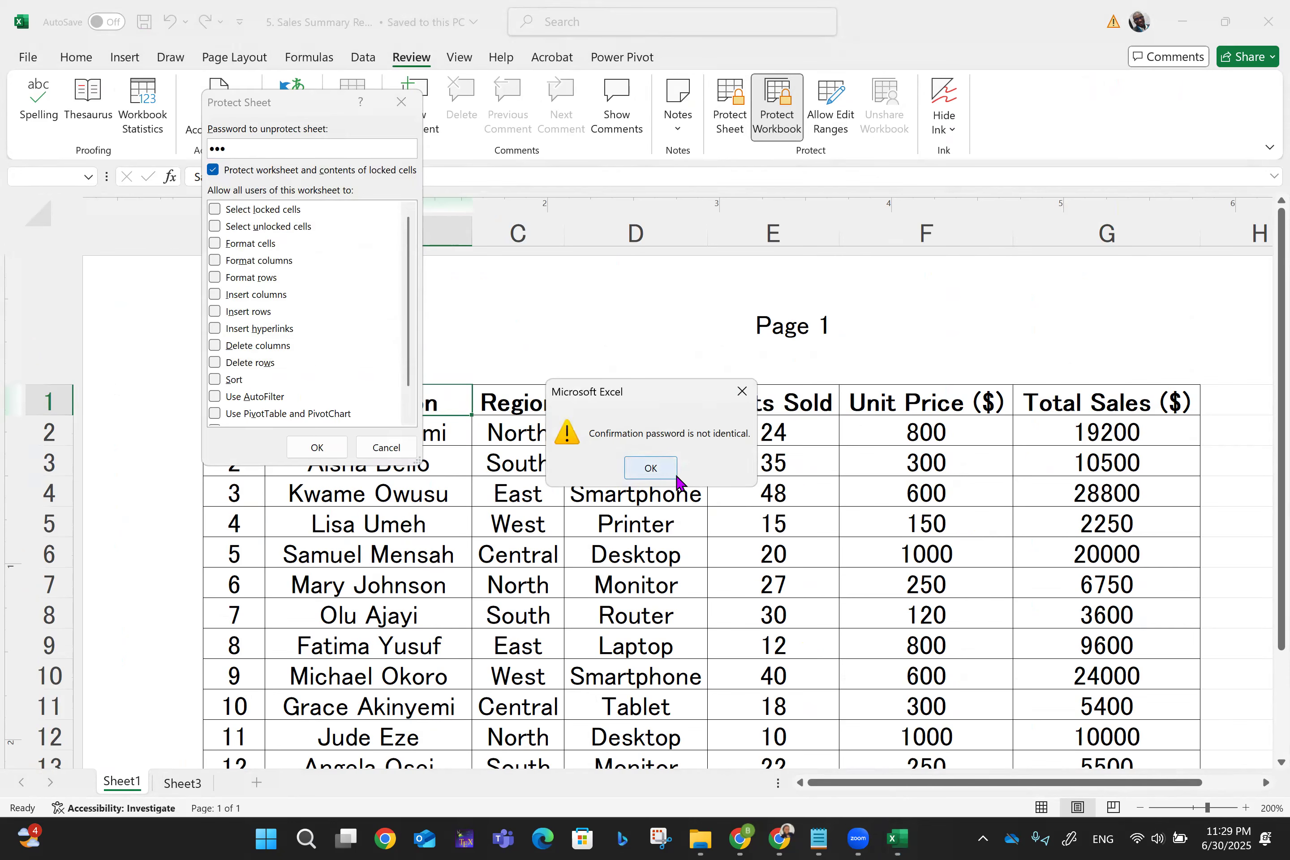
click(658, 468)
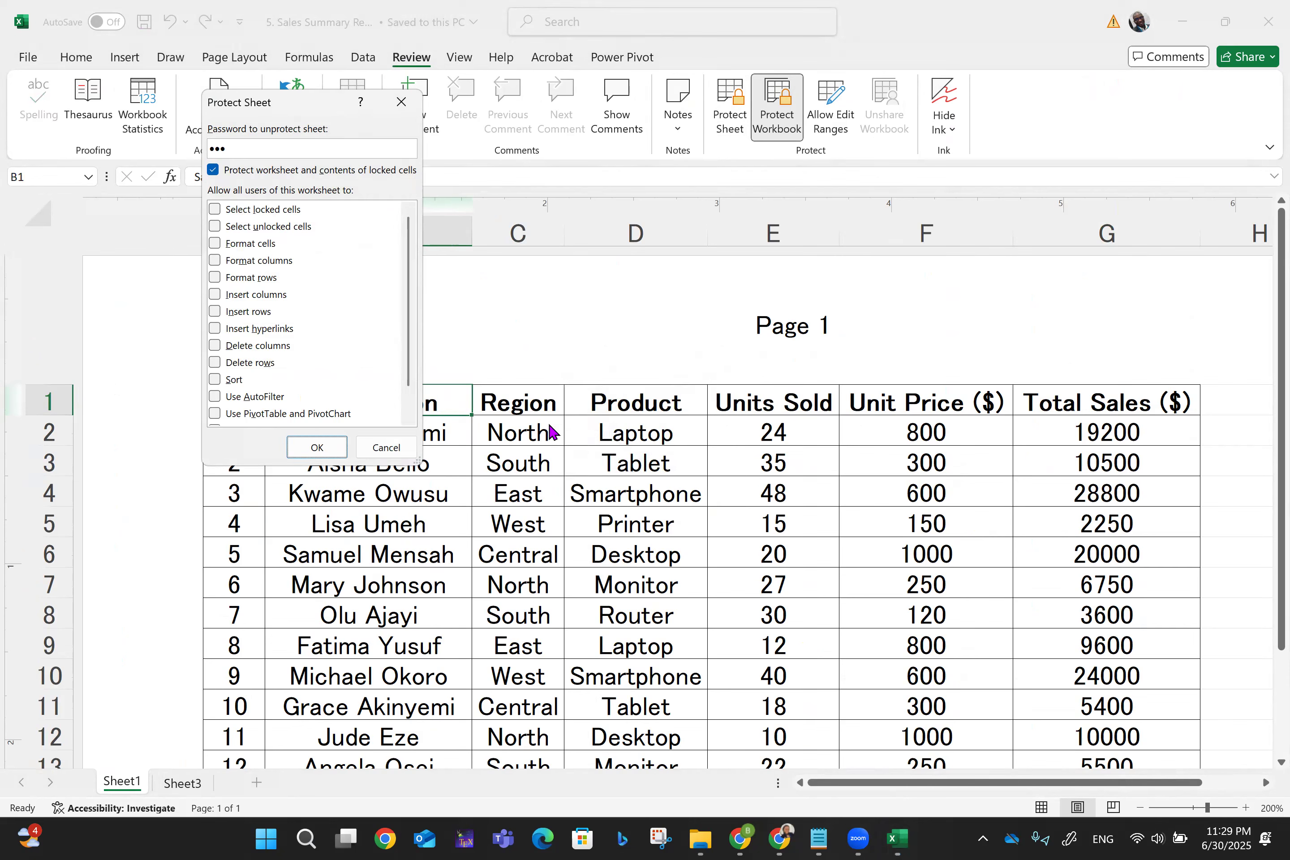
click(243, 149)
- Re-enter and confirm the three-character sheet password to protect Sheet1, then attempt a cell edit
key(BackSpace)
key(BackSpace)
key(BackSpace)
text(123)
click(317, 447)
text(123)
key(Return)
double_click(499, 421)
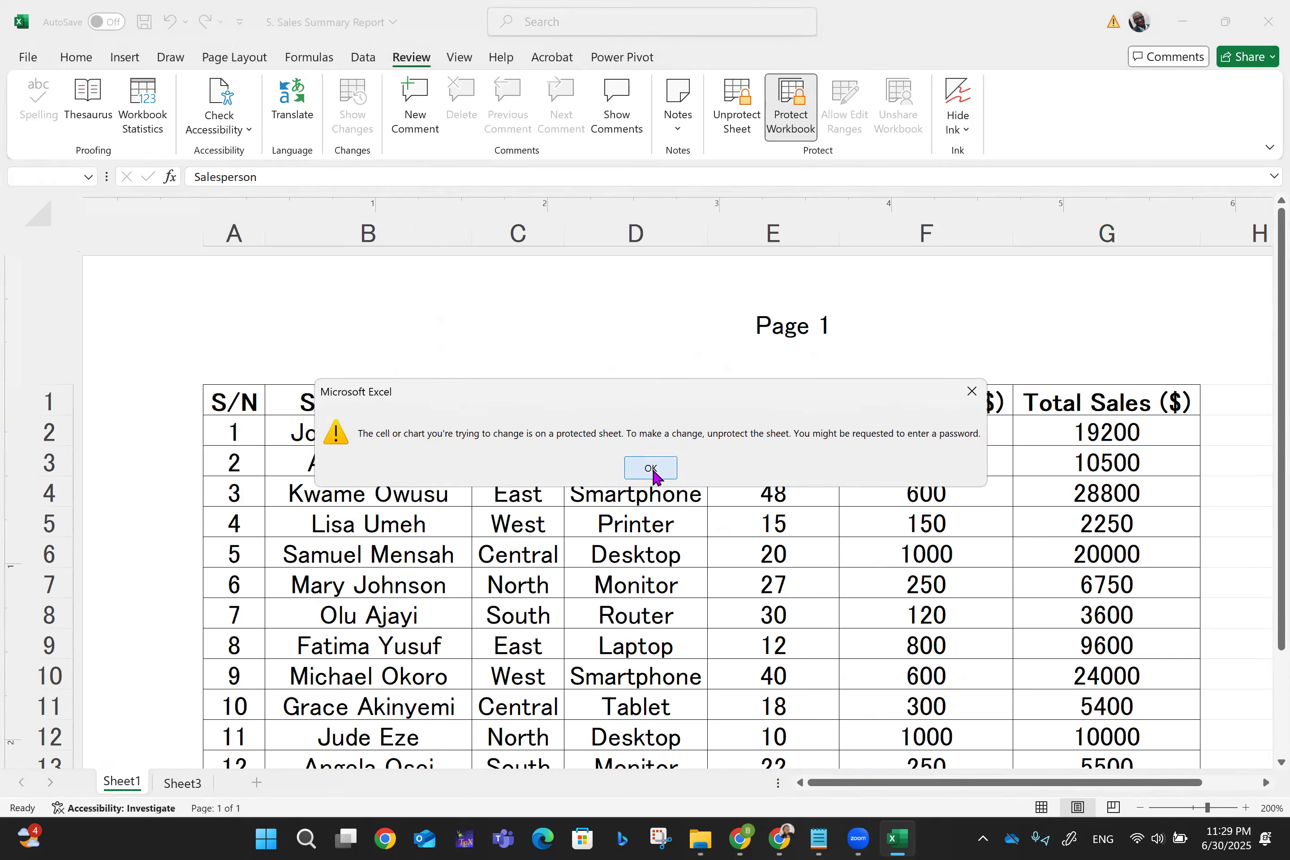
- Dismiss the protected-sheet warning and retry editing a salesperson cell, which stays blocked
click(653, 471)
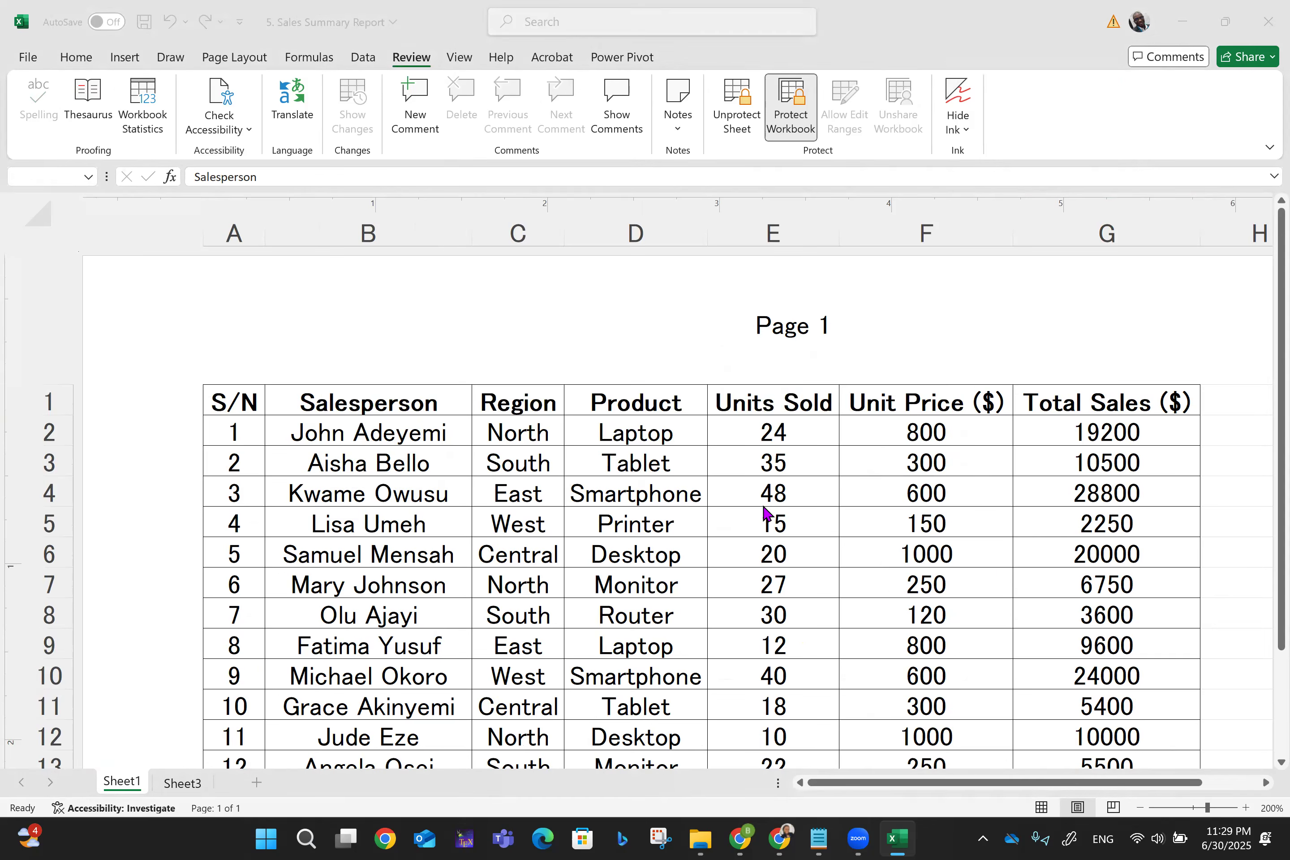
double_click(468, 587)
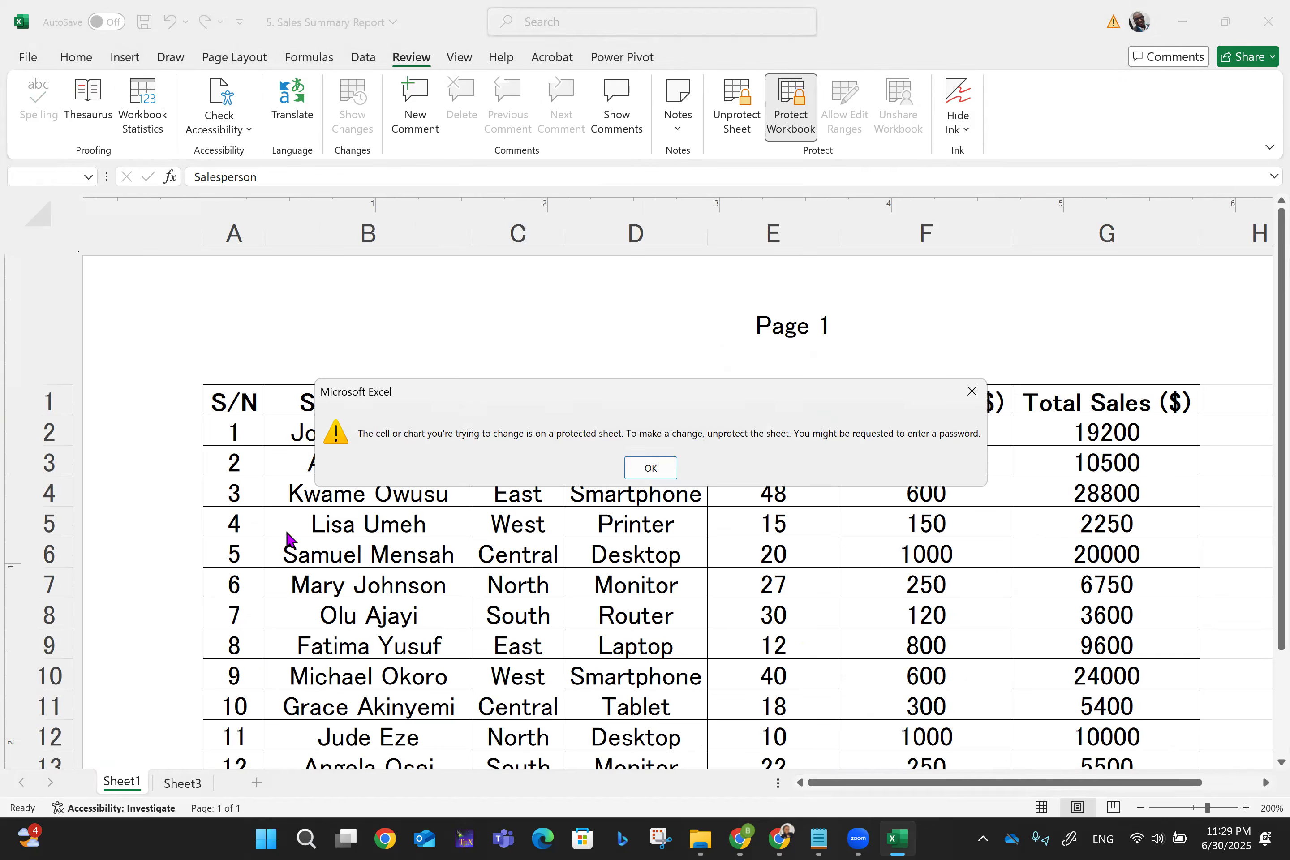
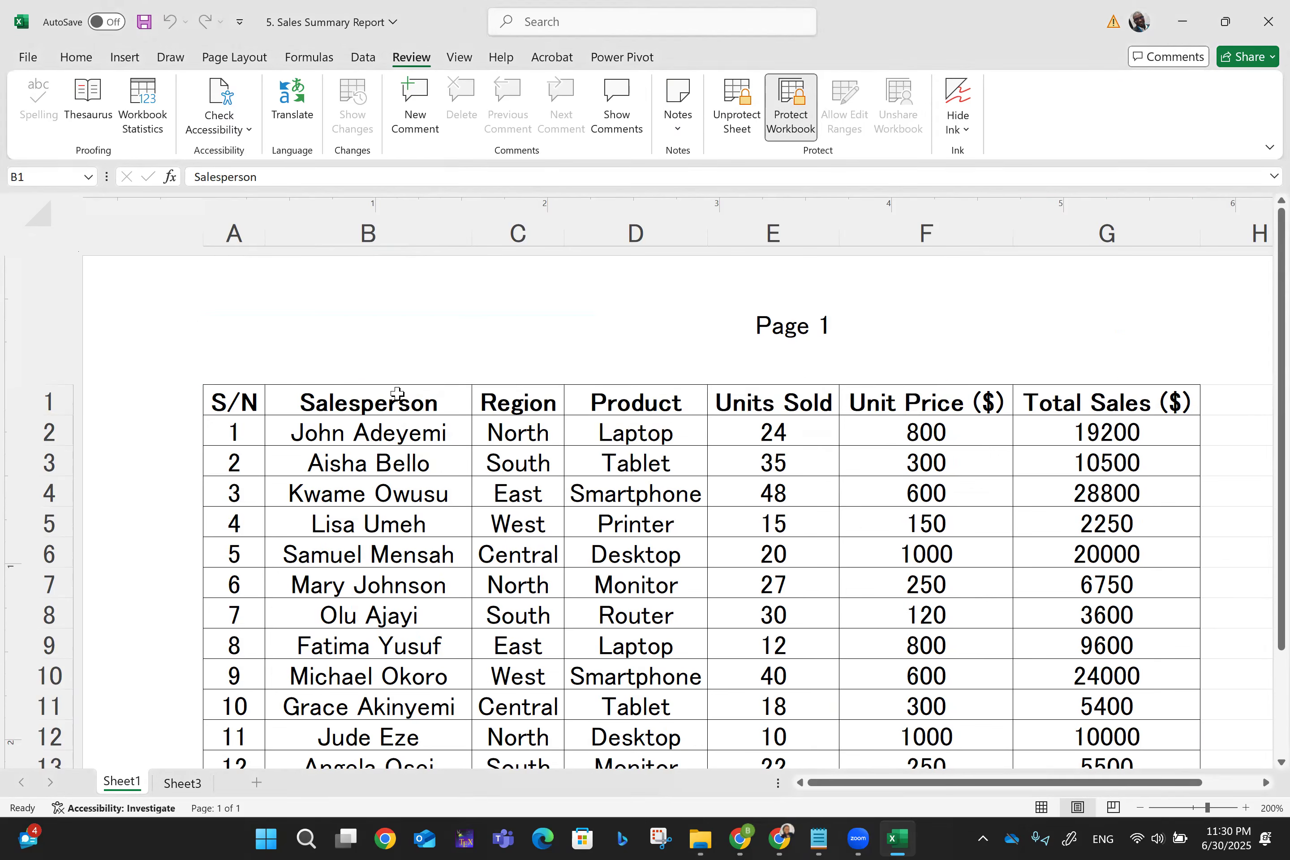
- After one more blocked edit of B1, unprotect Sheet1 by entering the sheet password
double_click(398, 396)
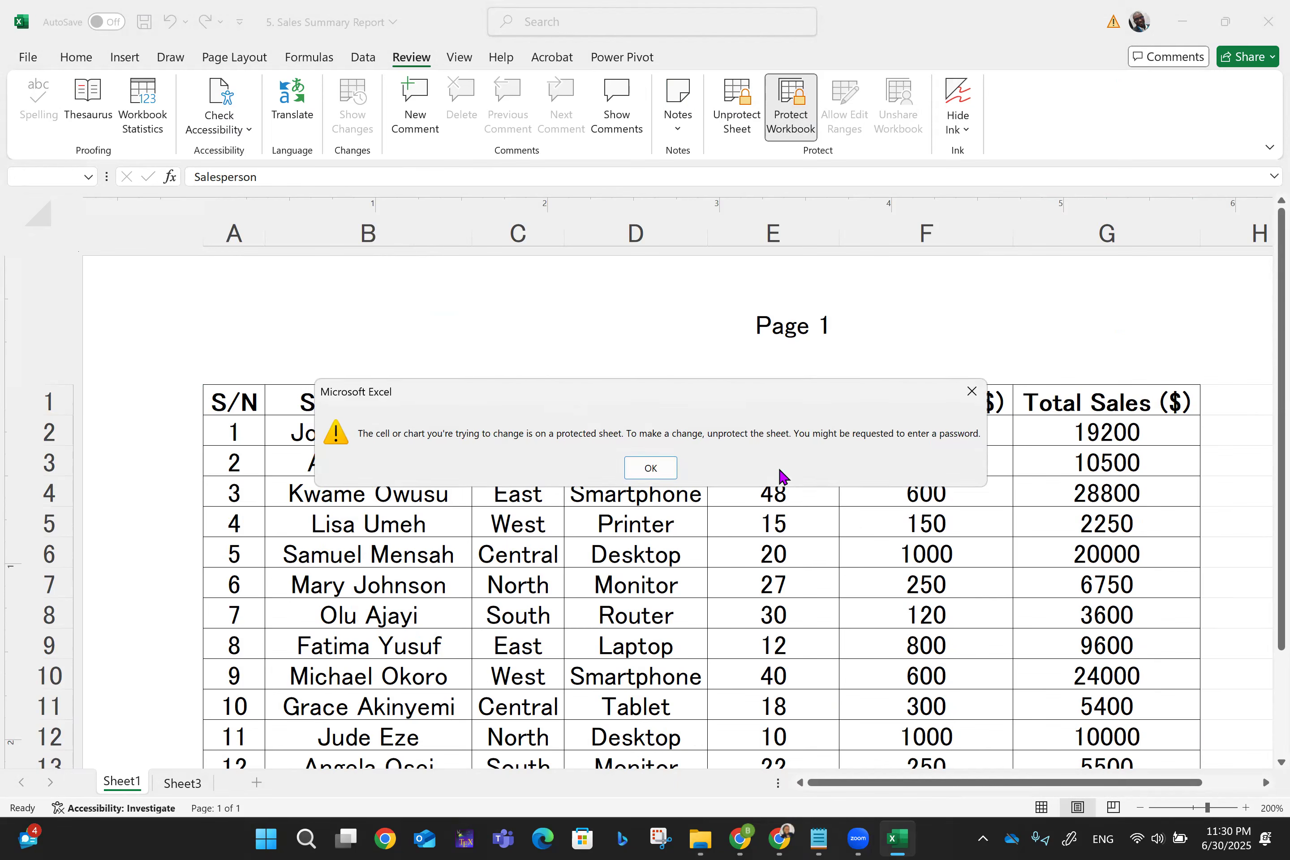
click(650, 467)
click(728, 100)
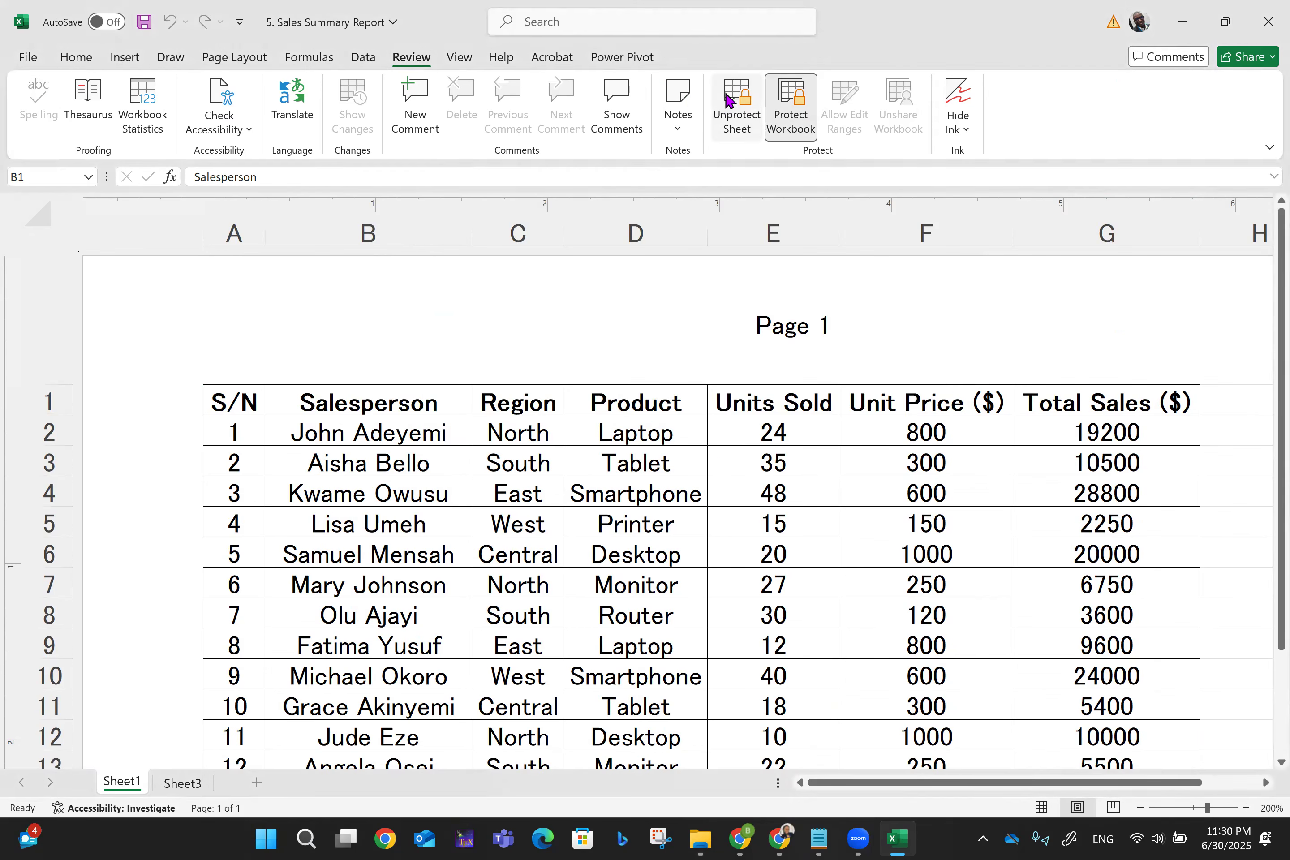
text(1234)
key(Return)
click(518, 402)
text(d)
- Test-edit the Region heading in C1, then close Excel, saving the Sales Summary Report
click(170, 22)
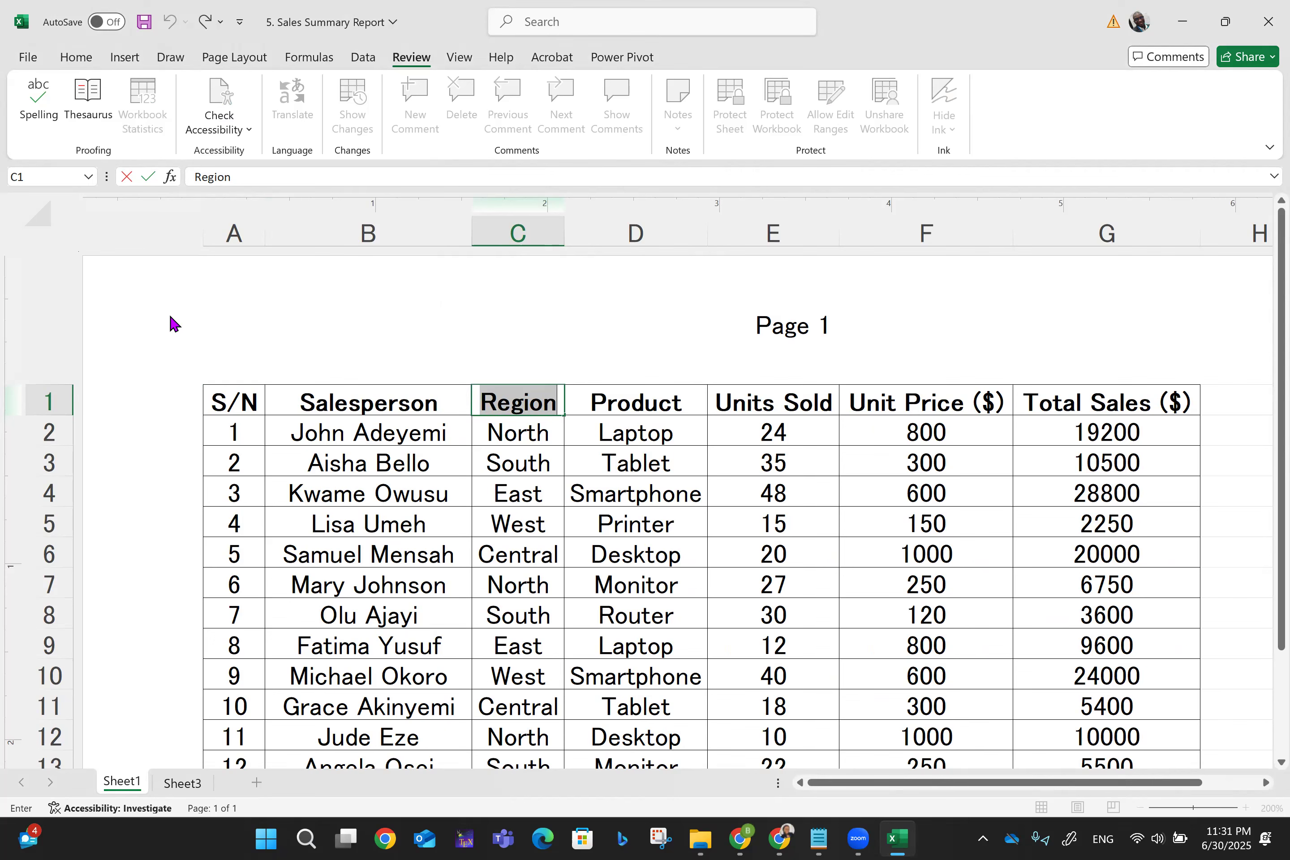
click(1268, 21)
click(651, 551)
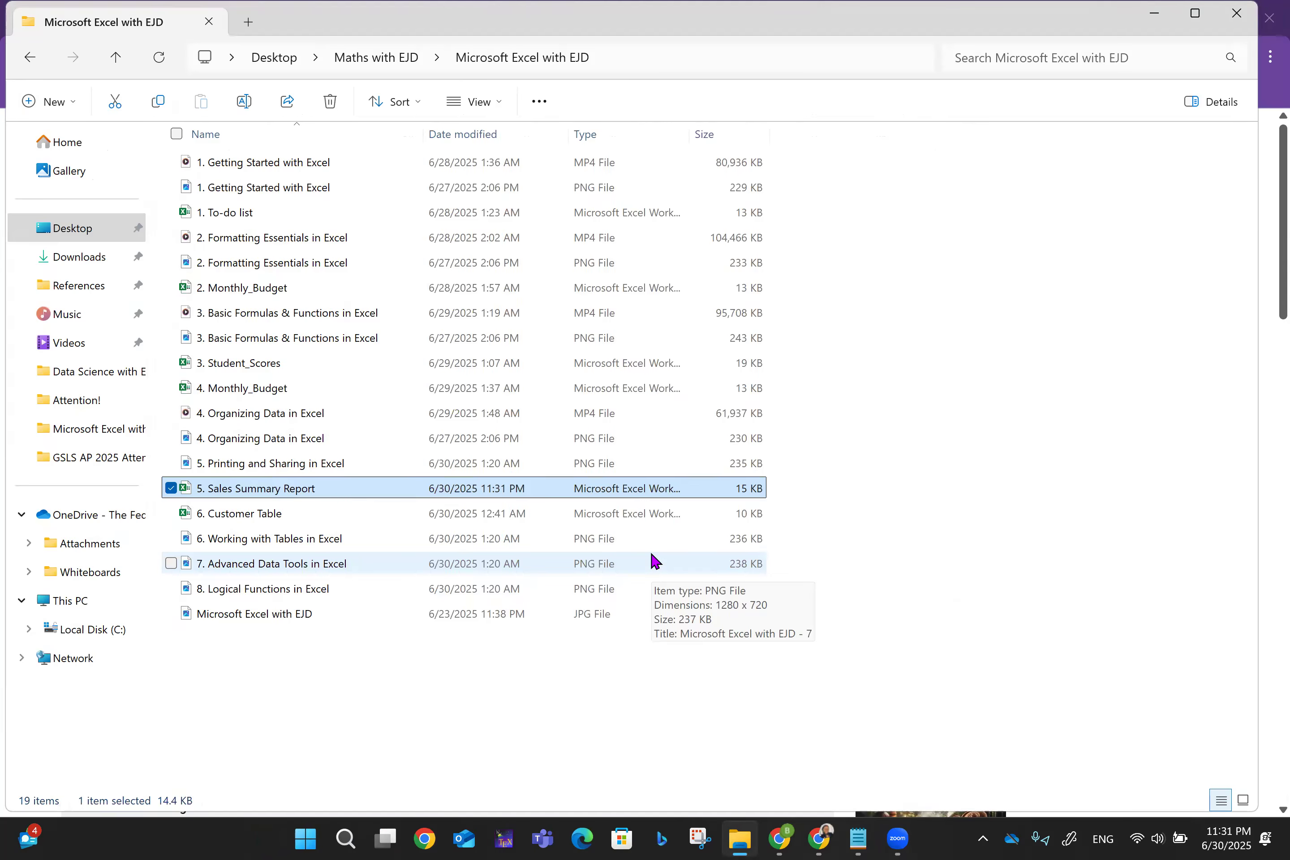
- Deselect the Sales Summary Report file in File Explorer and launch Google Chrome
click(892, 465)
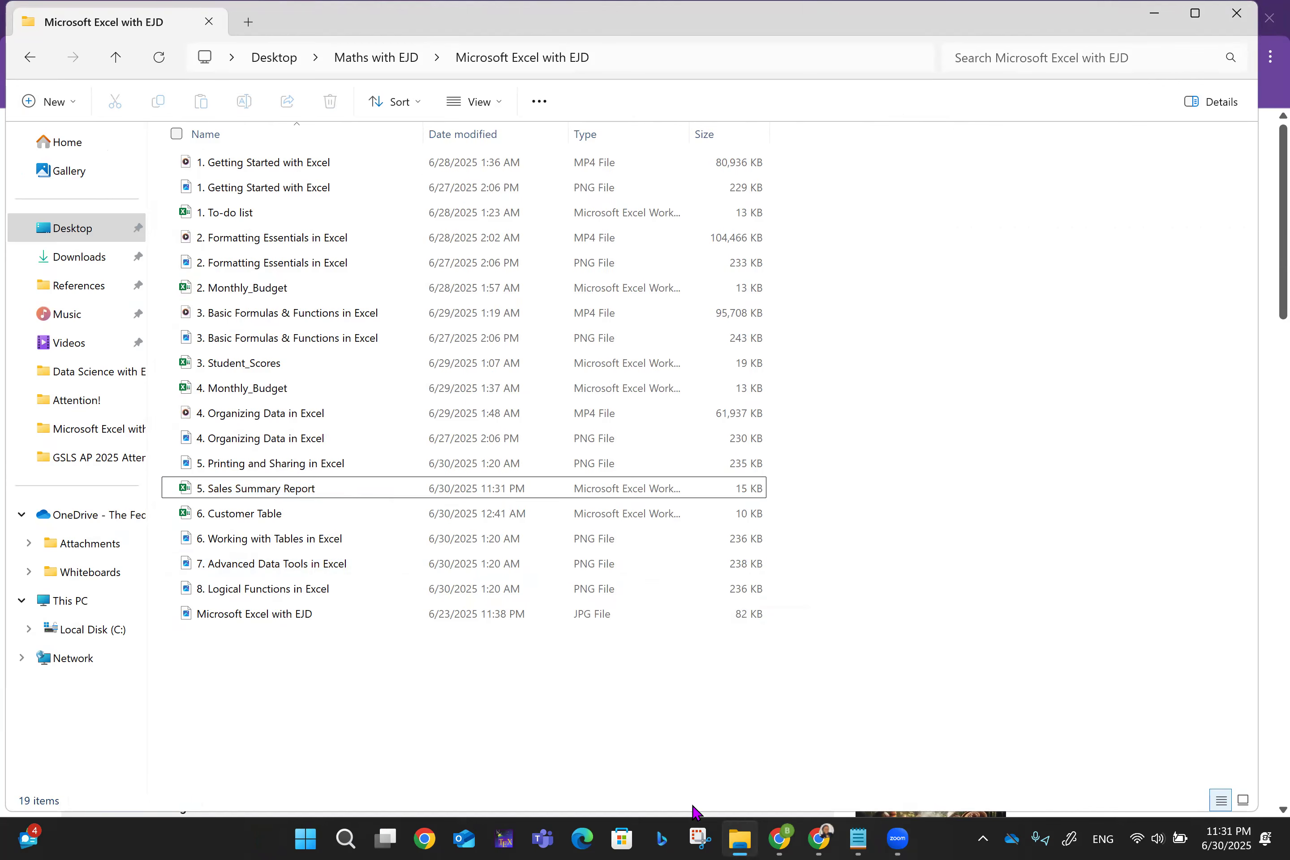
click(424, 838)
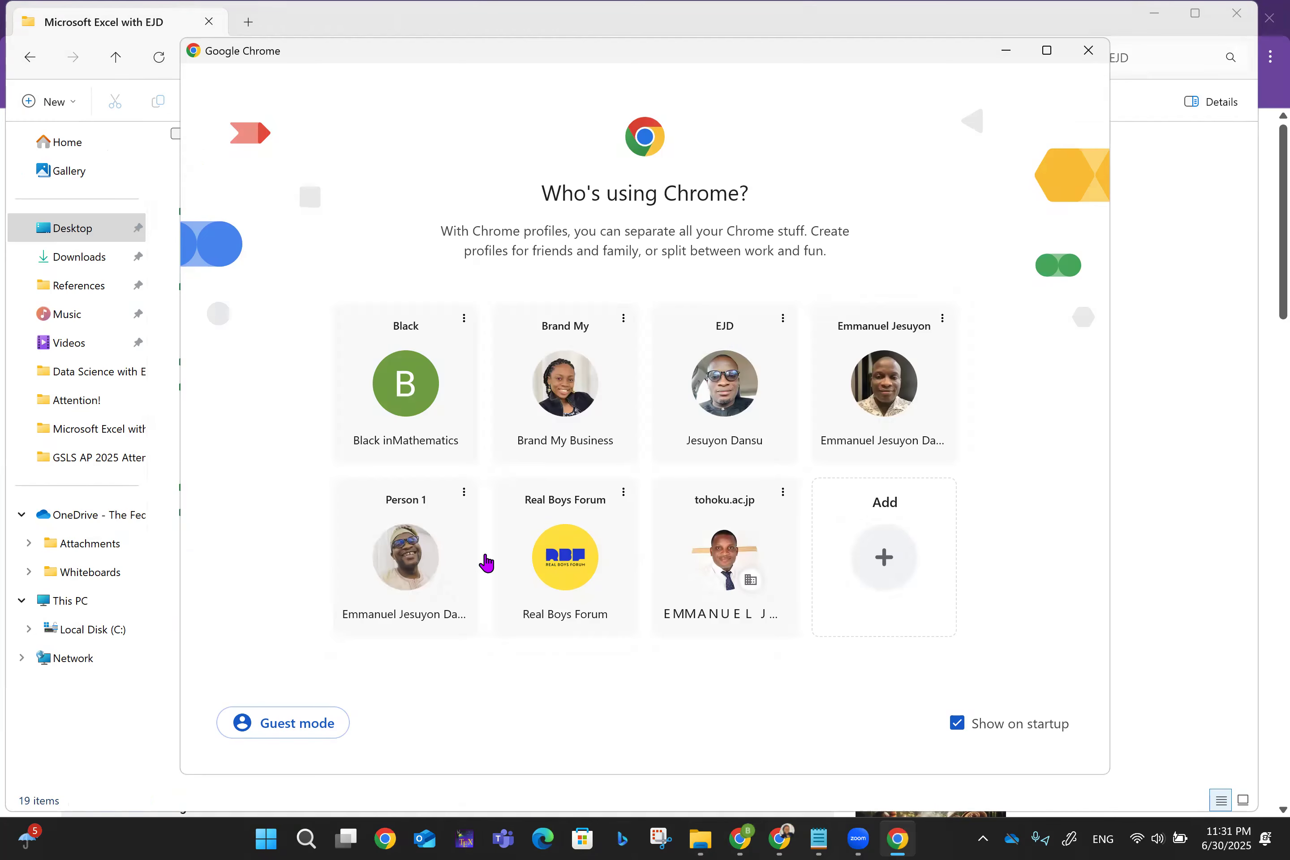
- Choose a Chrome profile and bring up Google Drive's file-upload picker on the Desktop
click(415, 565)
click(60, 198)
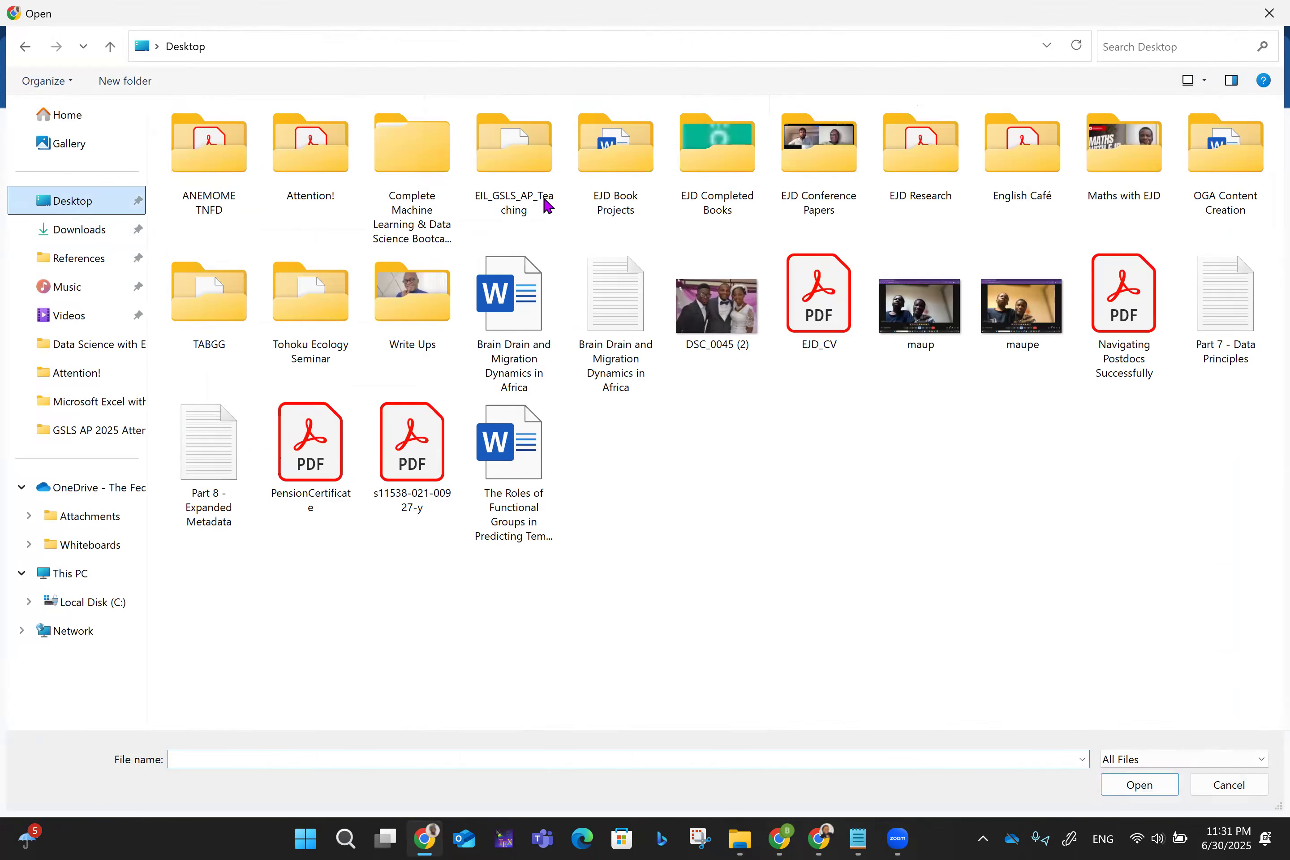
- Go into Maths with EJD > Microsoft Excel with EJD and select workbooks 1 through 6
double_click(1123, 146)
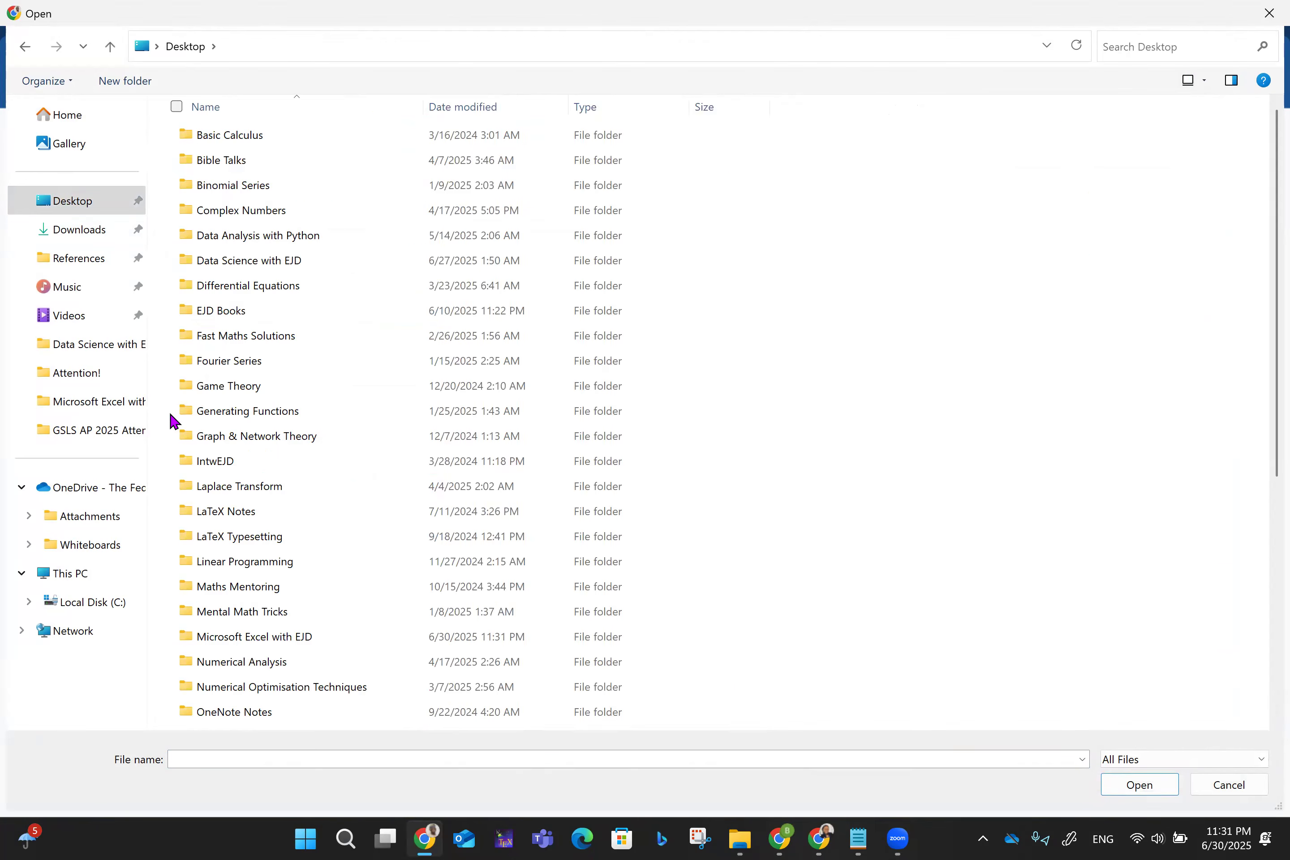
double_click(257, 639)
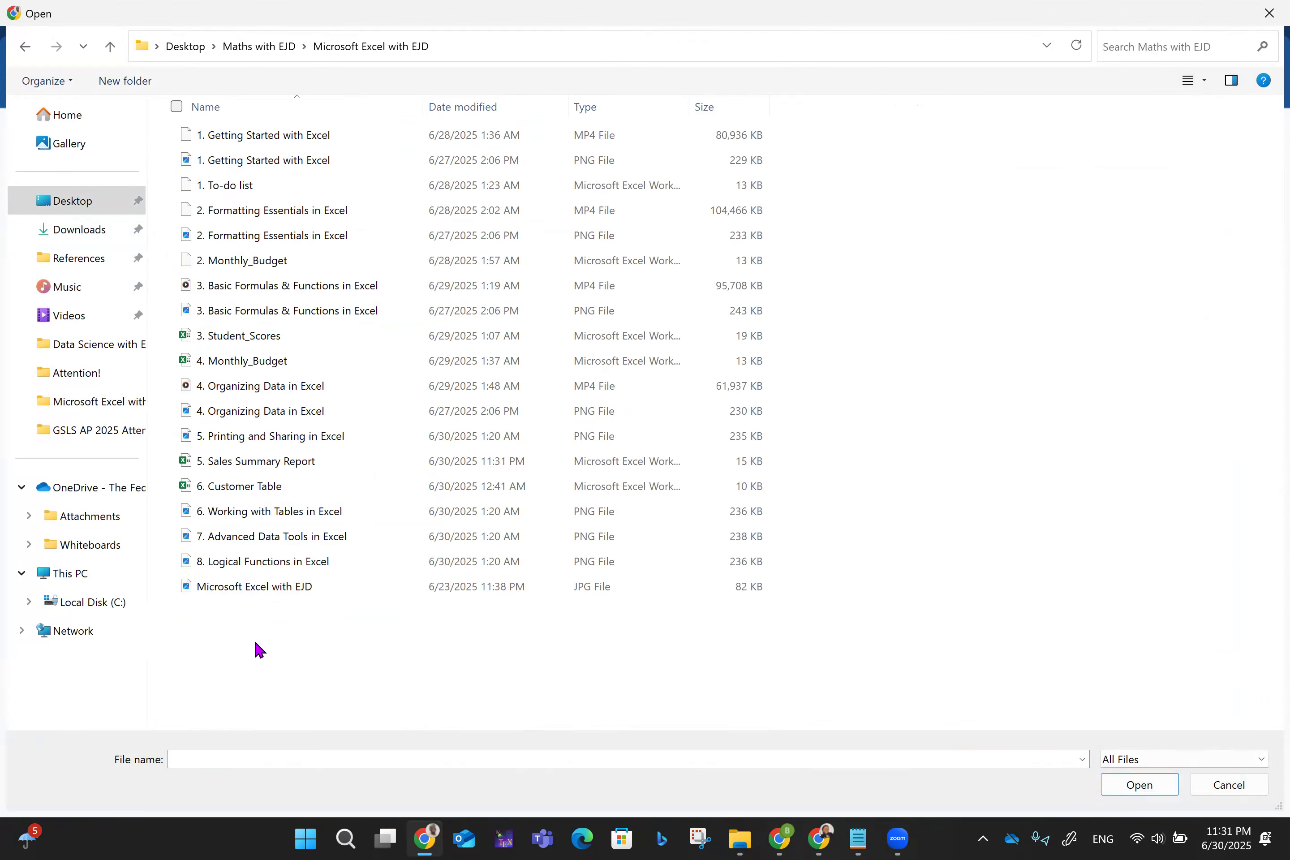
click(225, 184)
ctrl+click(247, 260)
ctrl+click(238, 335)
ctrl+click(247, 361)
ctrl+click(255, 461)
ctrl+click(239, 486)
- Upload the six selected workbooks, close the uploads panel, and return to Drive home
click(1139, 783)
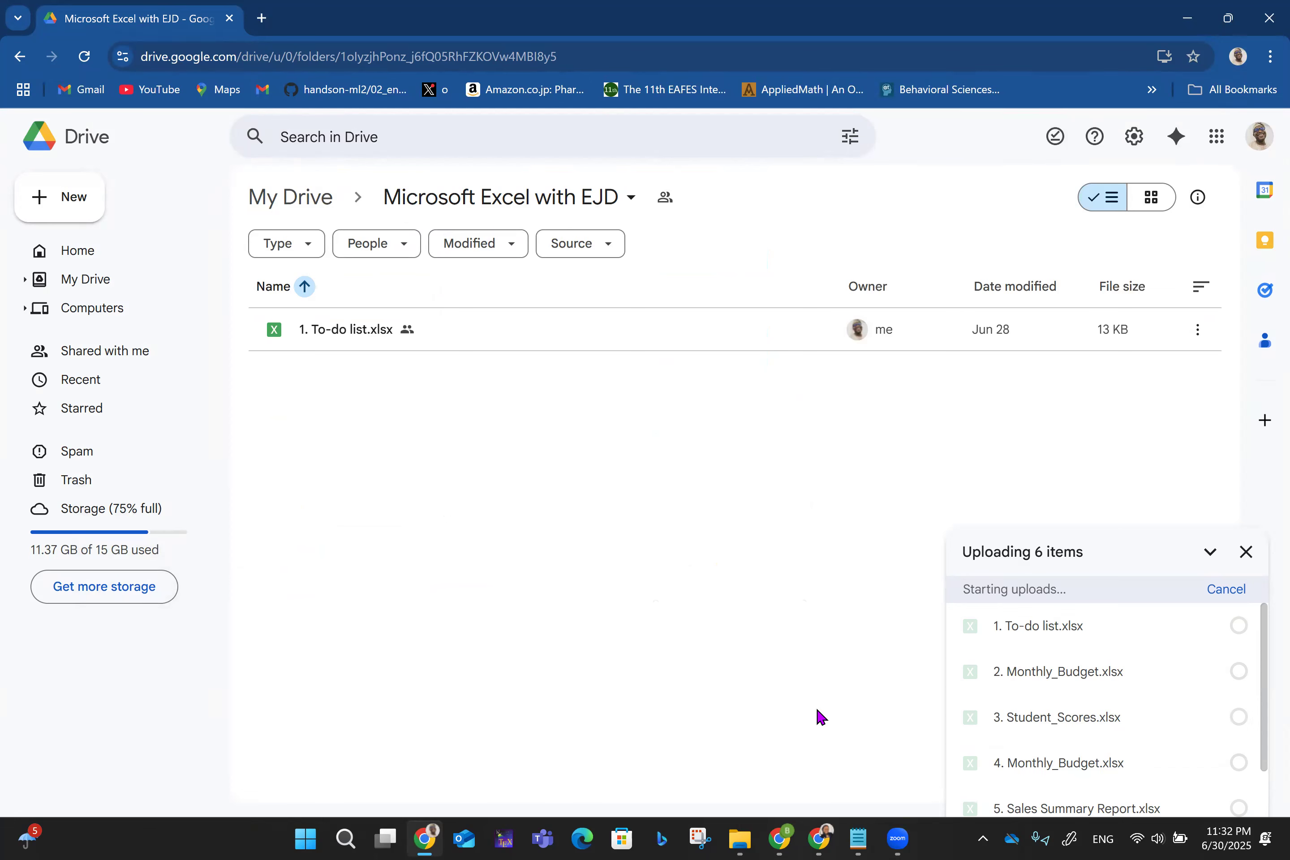
click(1245, 577)
drag(702, 706, 517, 560)
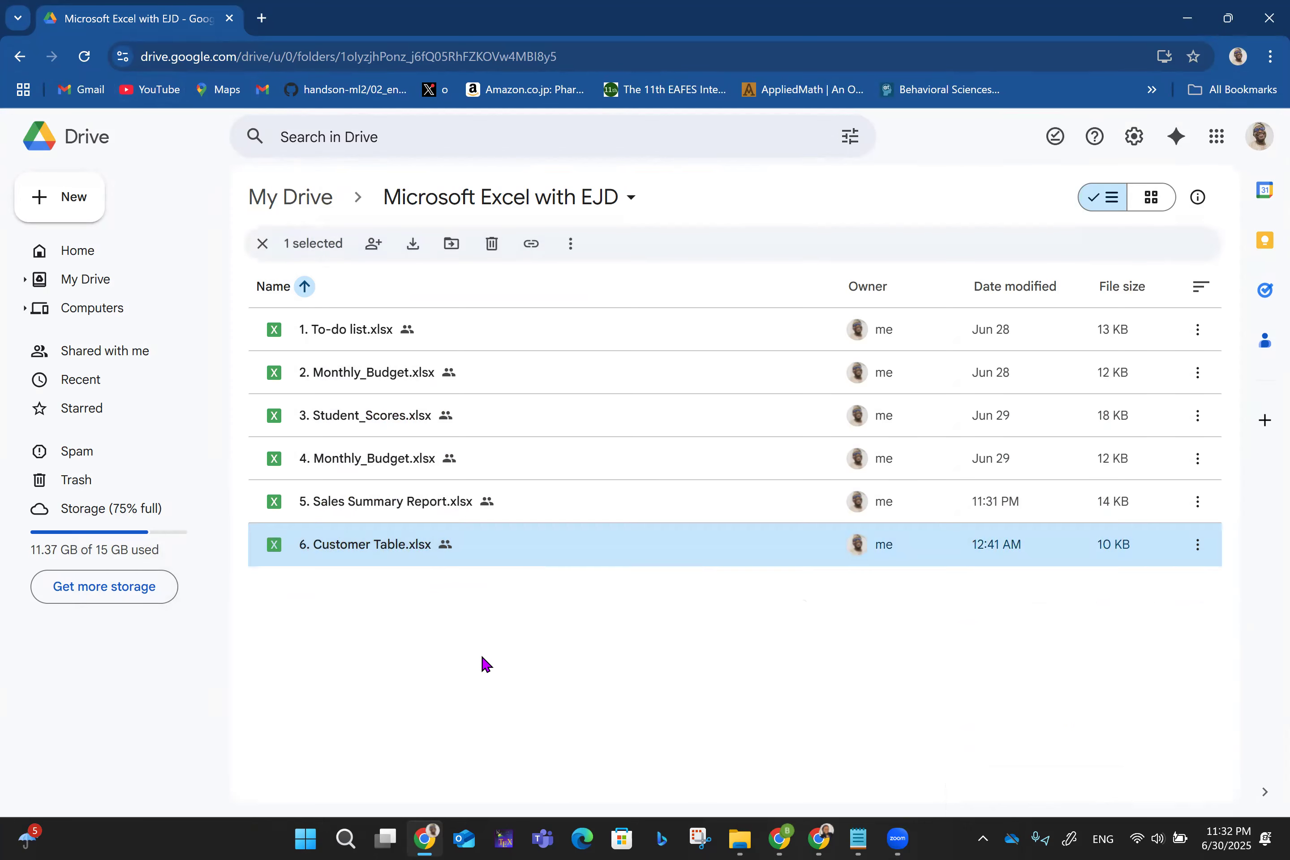
click(432, 697)
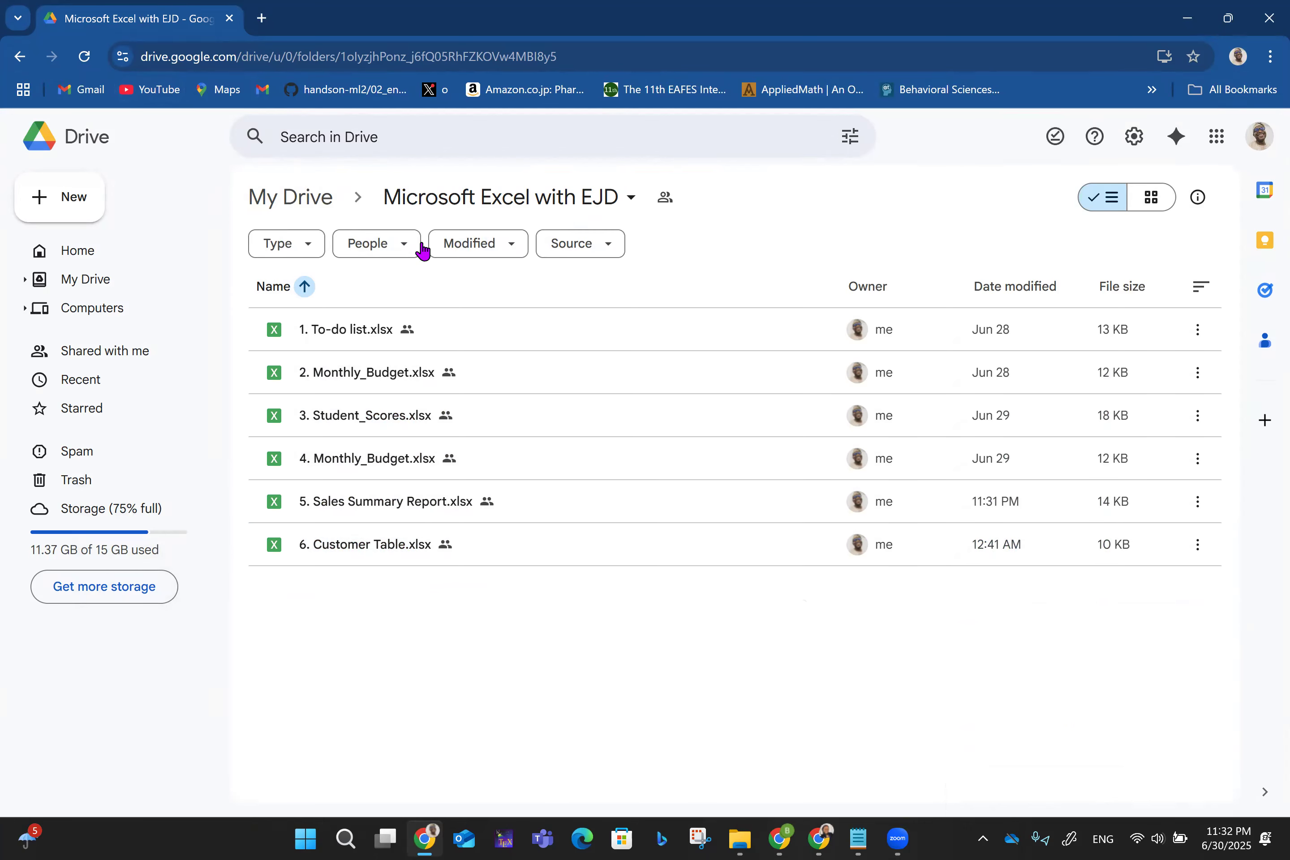
click(20, 57)
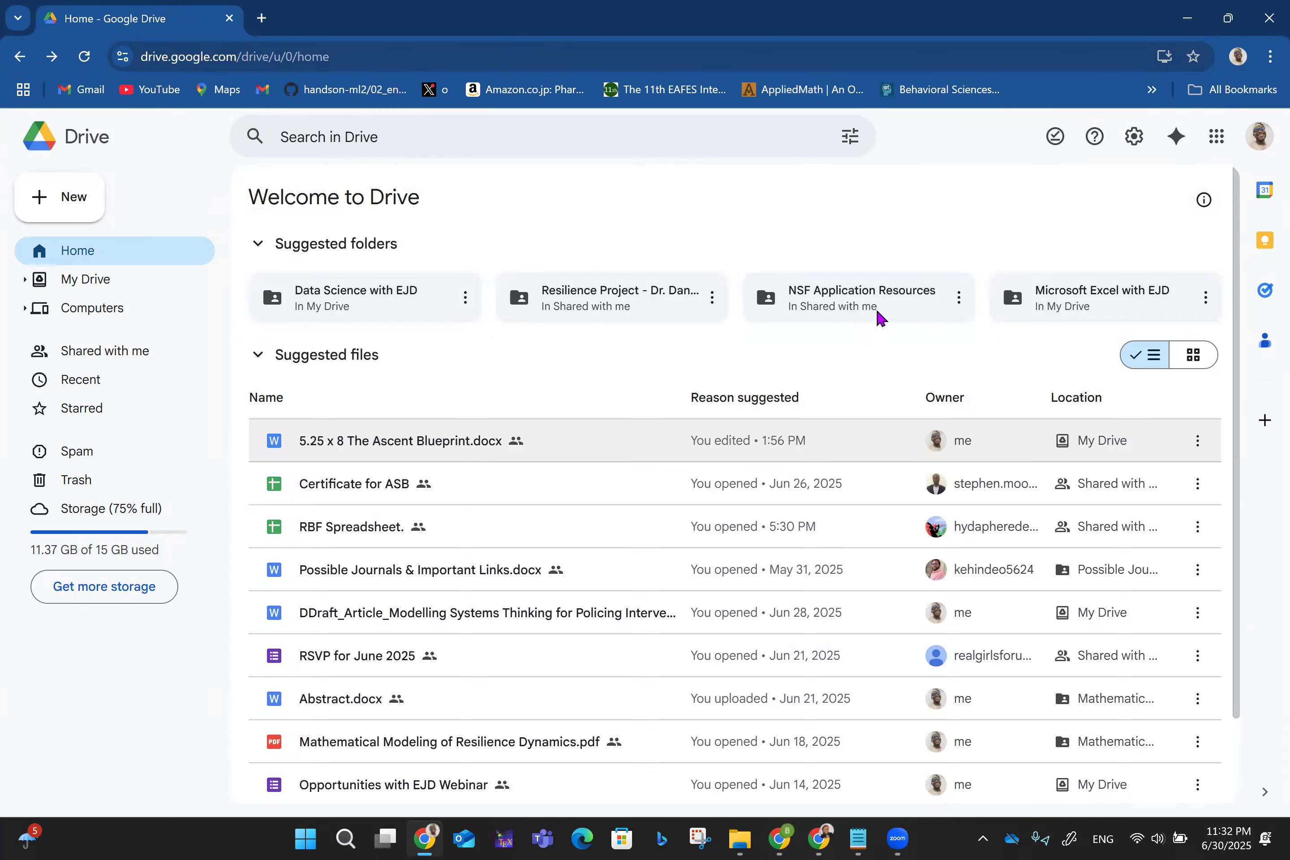
- Copy the share link for the Microsoft Excel with EJD folder from its card menu
click(1205, 297)
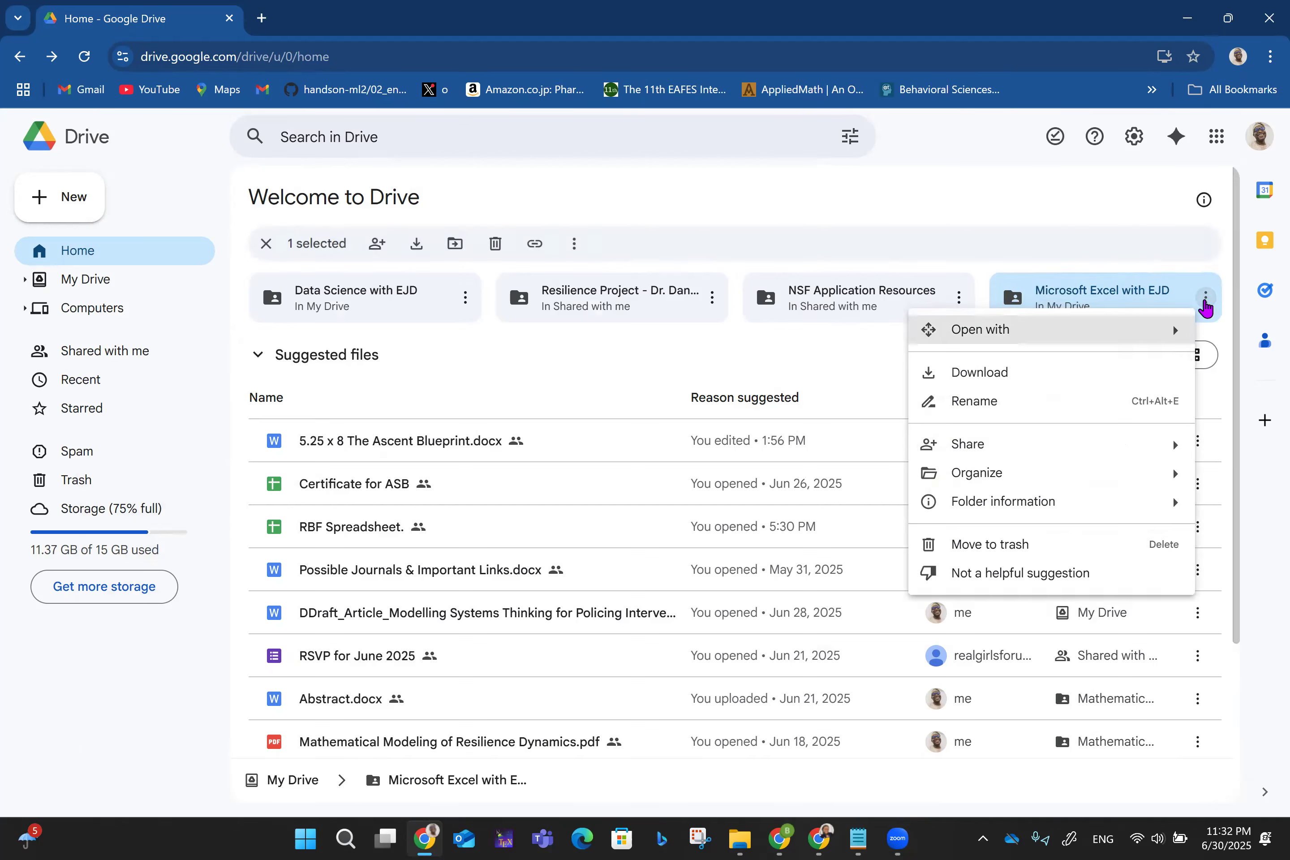
mouse_move(983, 459)
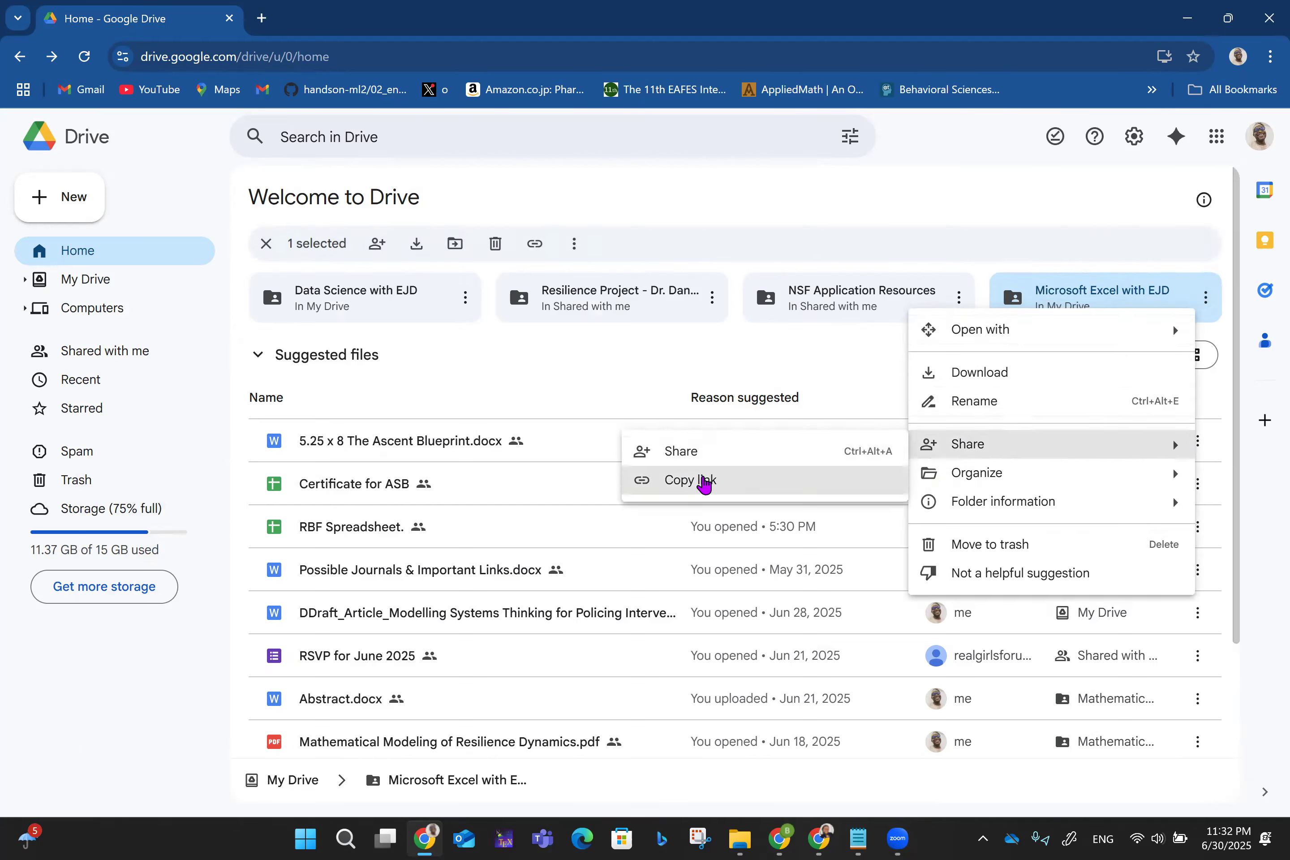
click(699, 481)
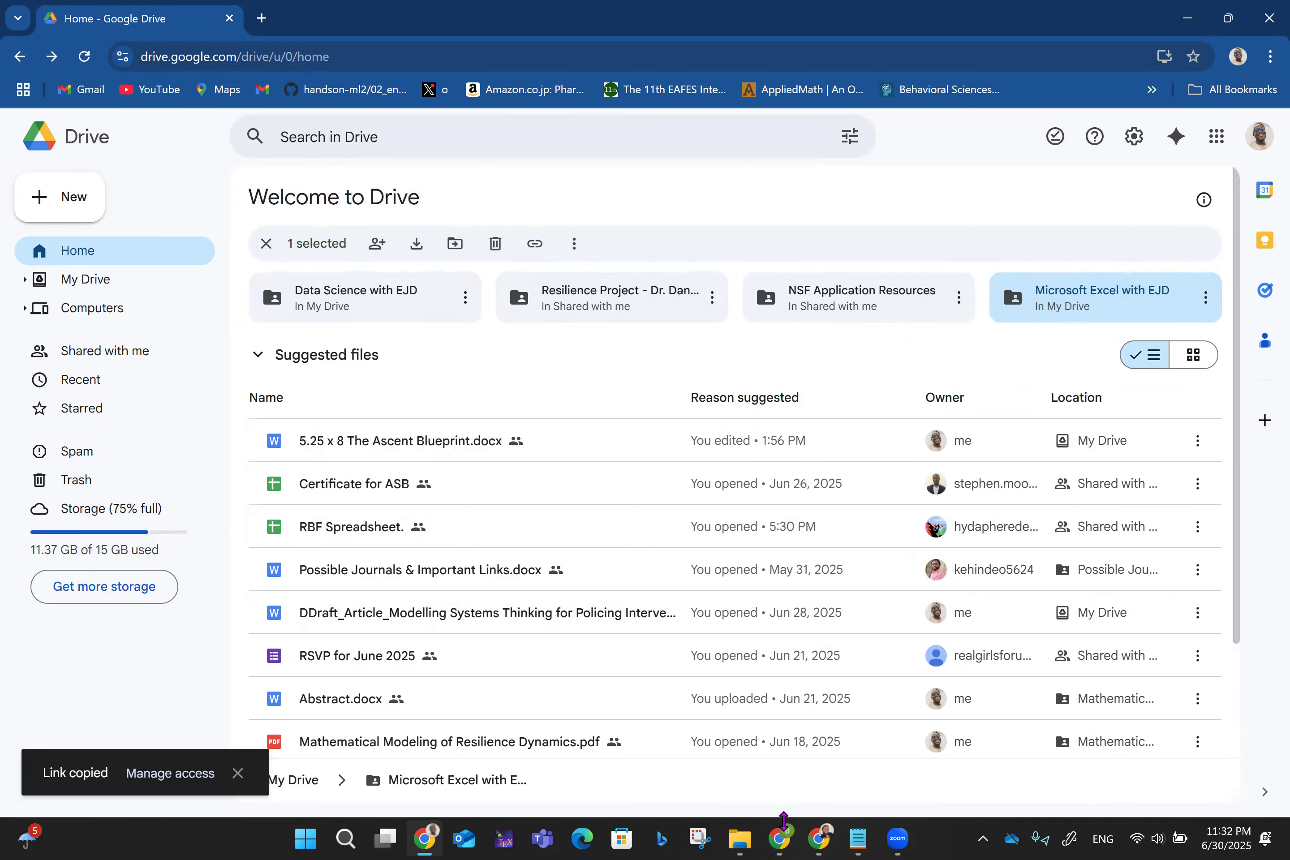
- Switch to the local Microsoft Excel with EJD folder window in File Explorer
mouse_move(823, 841)
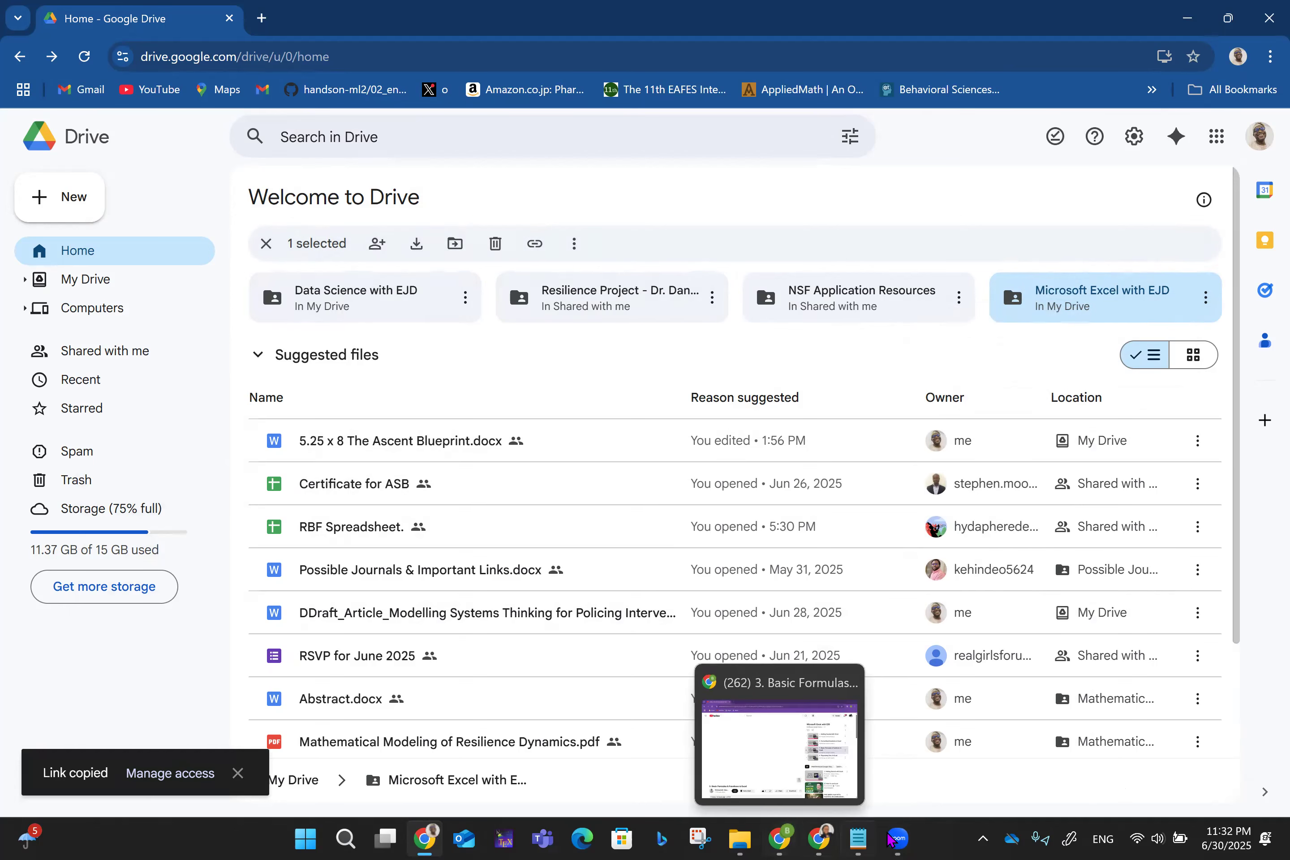
mouse_move(900, 839)
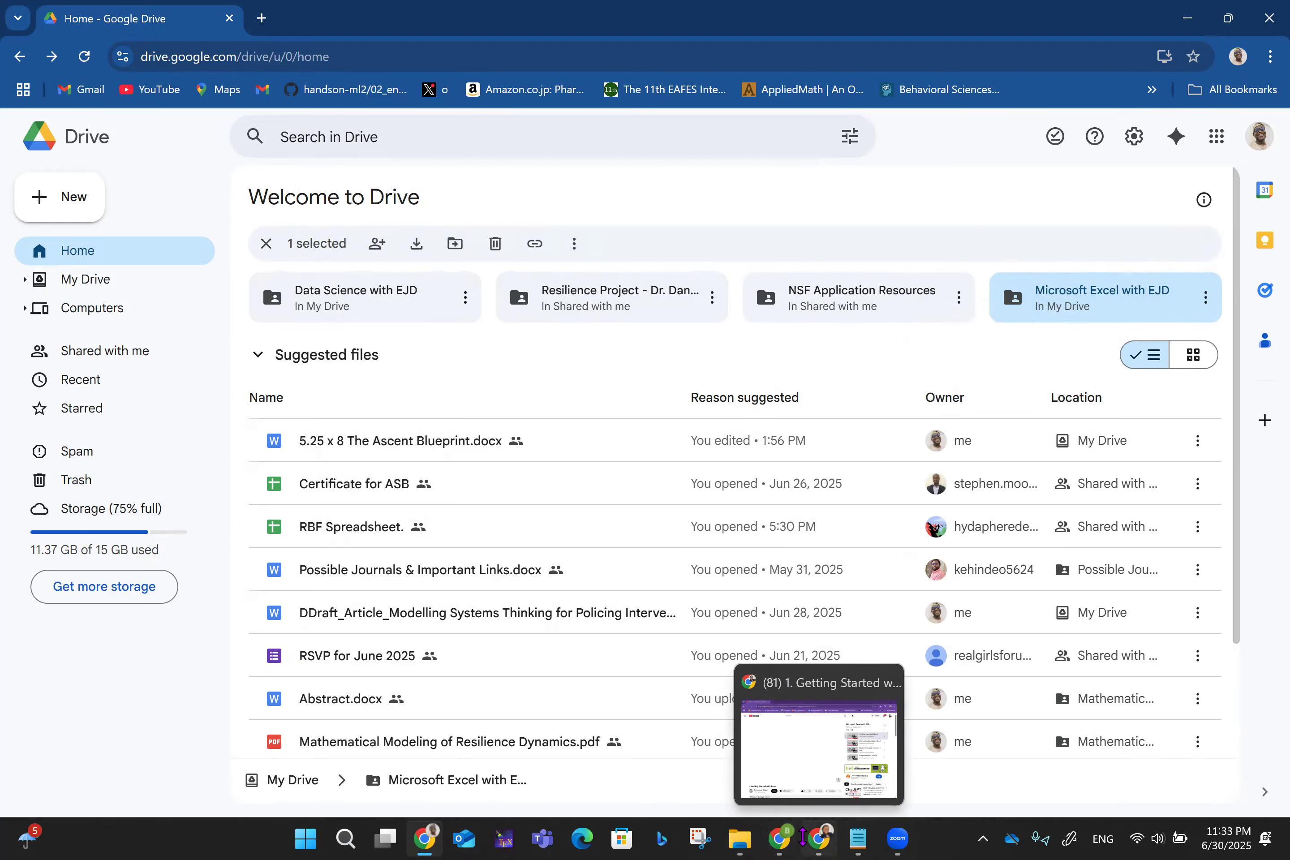
click(743, 839)
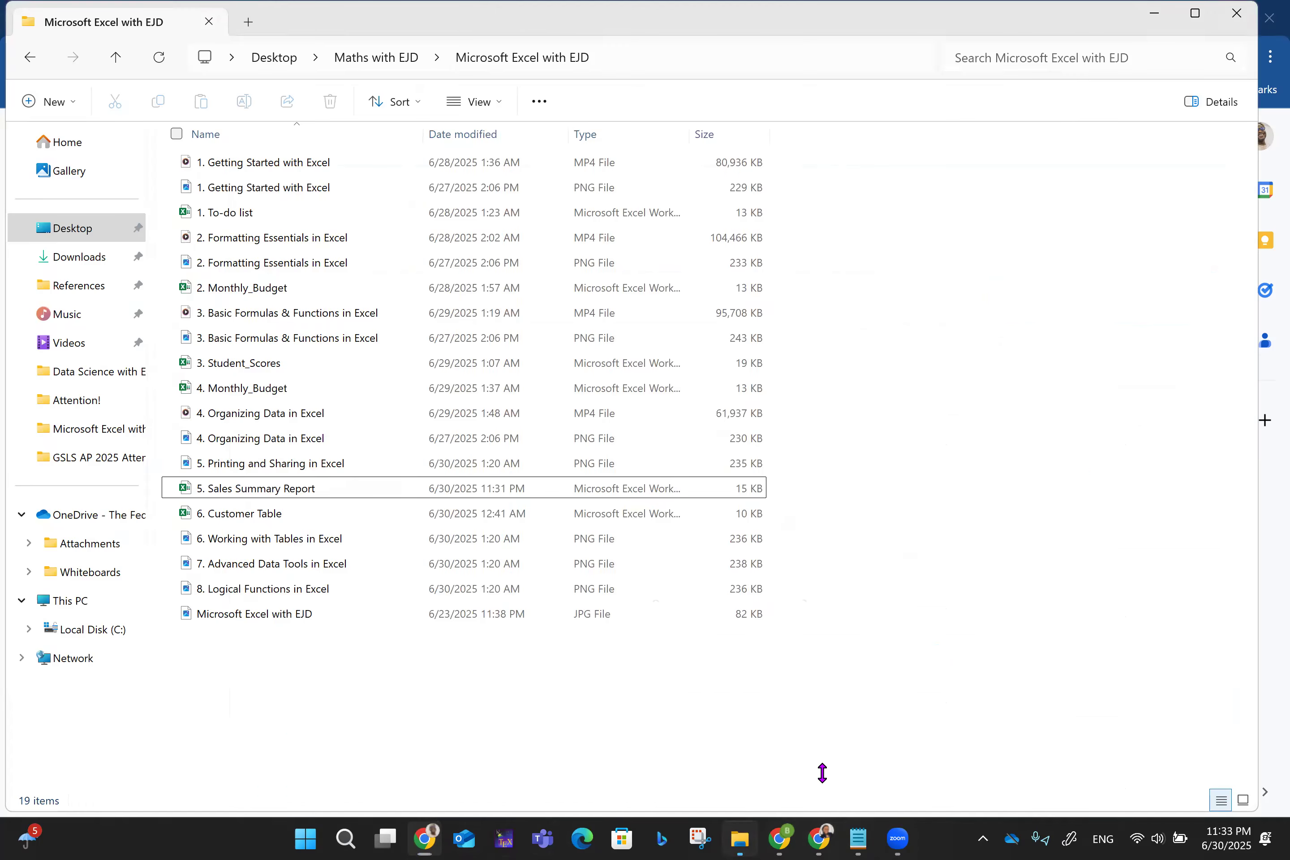
- Reopen 5. Sales Summary Report in Excel, then go back to the Google Drive page
double_click(299, 496)
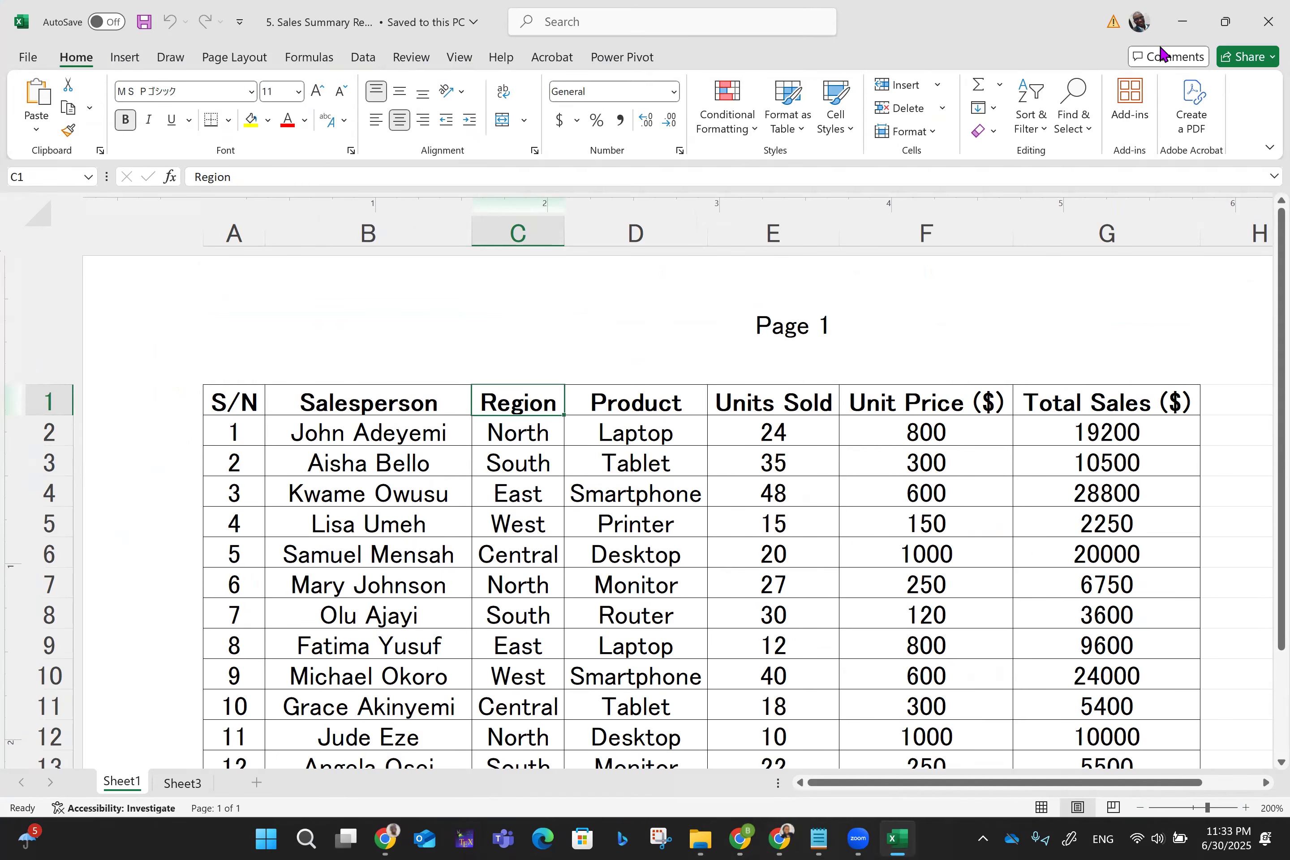
click(387, 839)
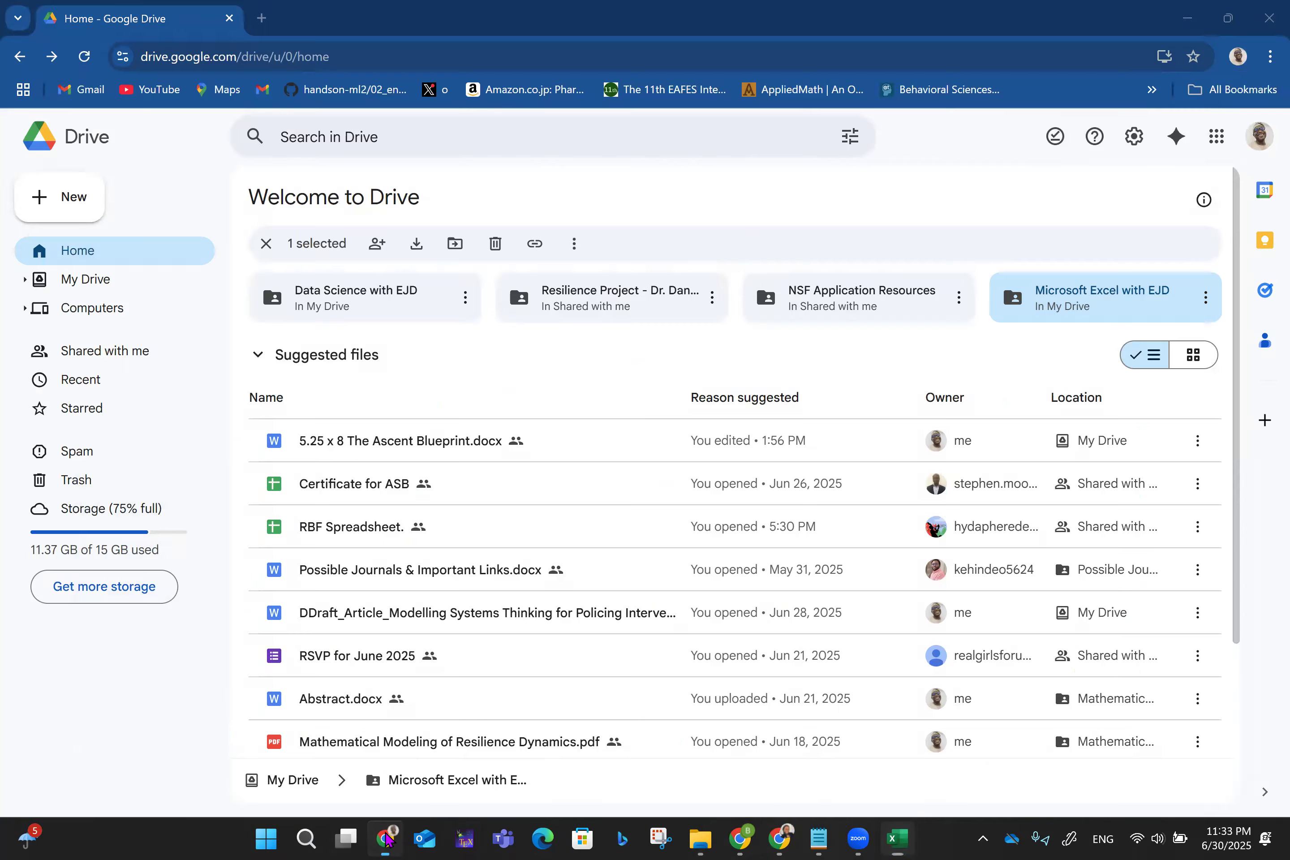
- Open Google Sheets from the apps grid in a new tab and start a blank spreadsheet
click(1217, 139)
scroll(1031, 486, down, 2)
click(1031, 486)
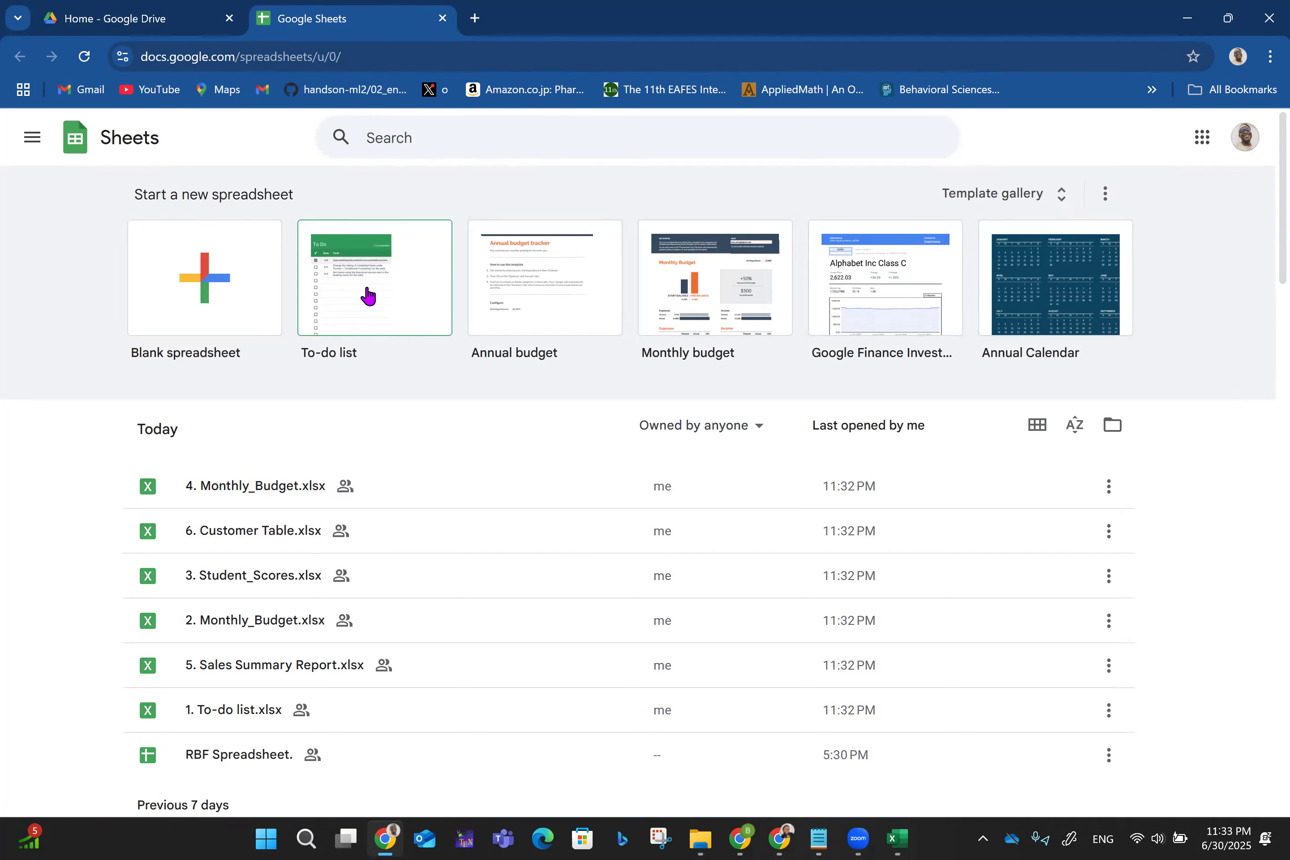
click(220, 298)
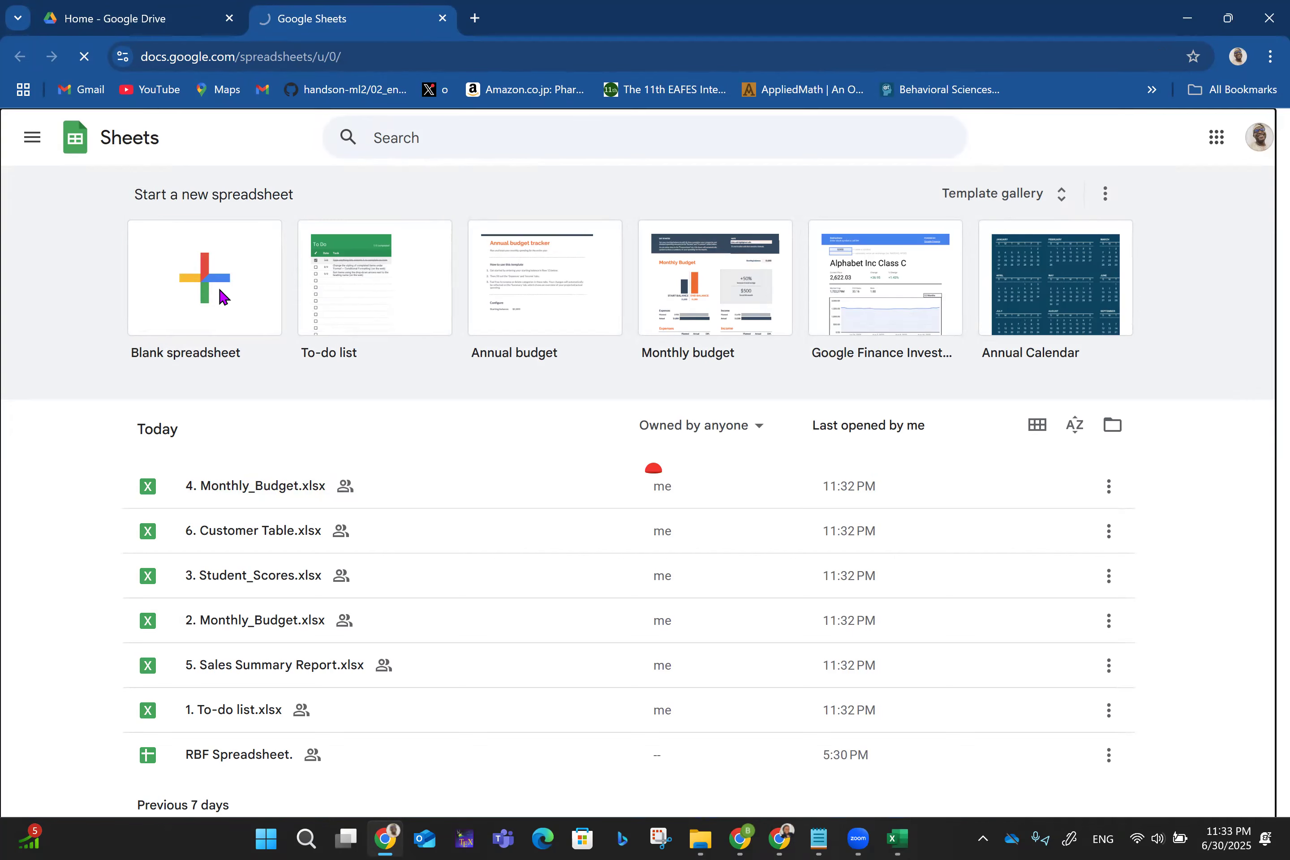